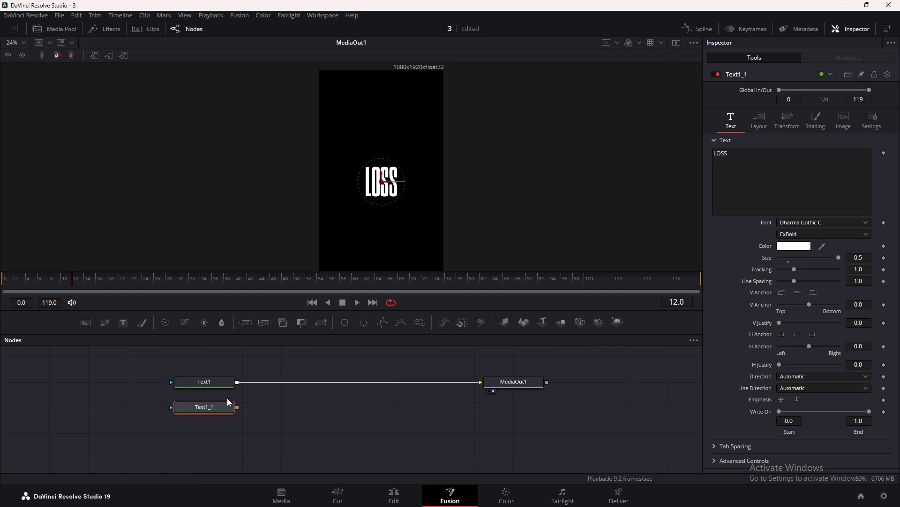
Merge the duplicated LOSS text node with the original and set the duplicate's colour to the custom red #d13a05.
drag(238, 407, 237, 381)
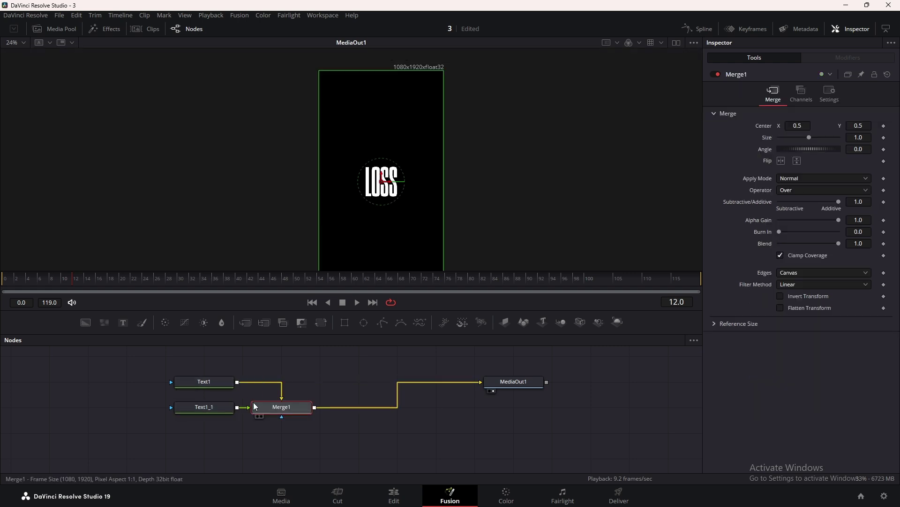
click(204, 409)
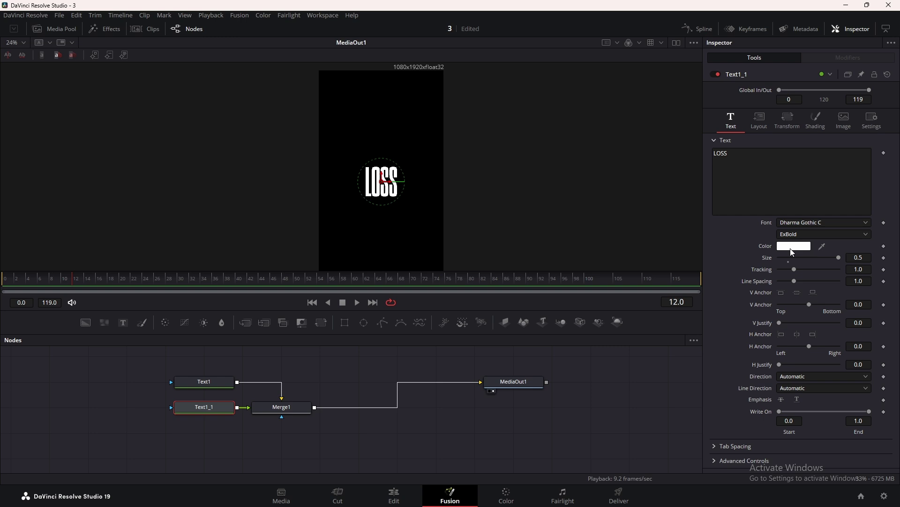
click(792, 248)
click(349, 300)
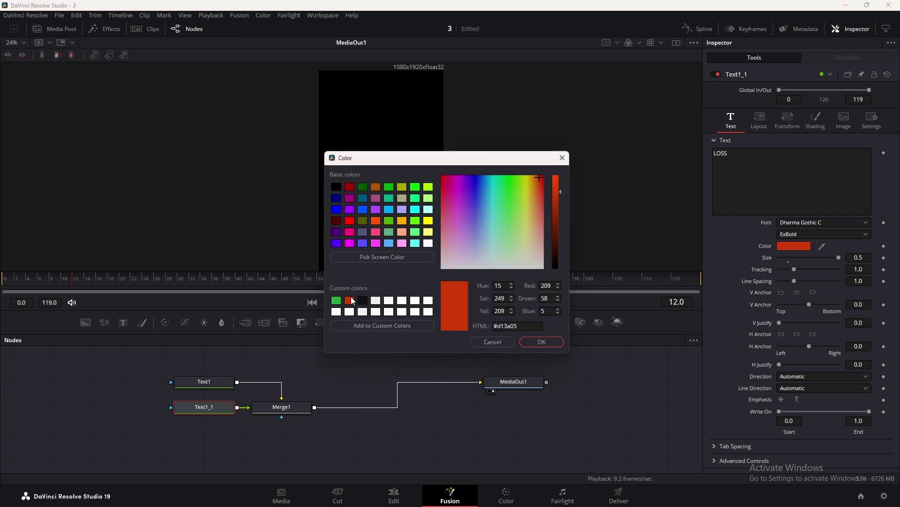
click(541, 341)
Move the red text node farther from the merge in the node graph and clear its text.
drag(209, 412, 132, 413)
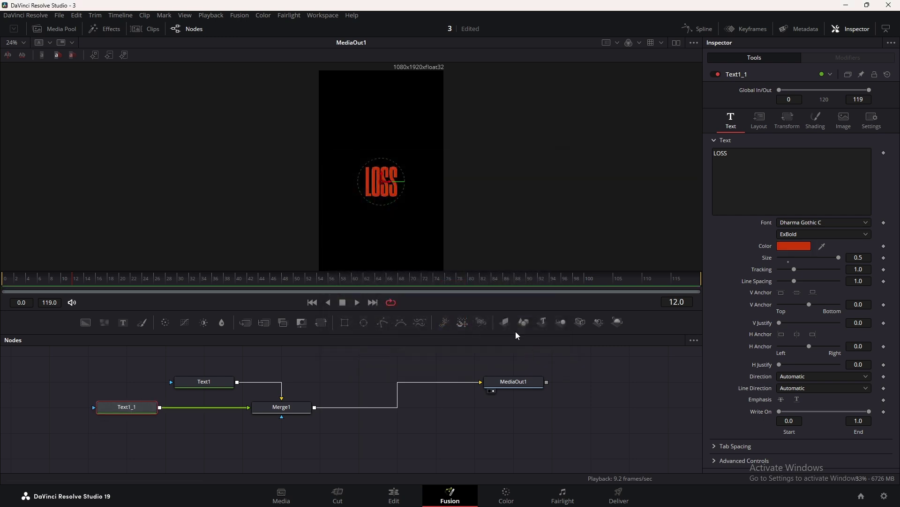
click(749, 161)
key(BackSpace)
key(BackSpace)
key(BackSpace)
key(BackSpace)
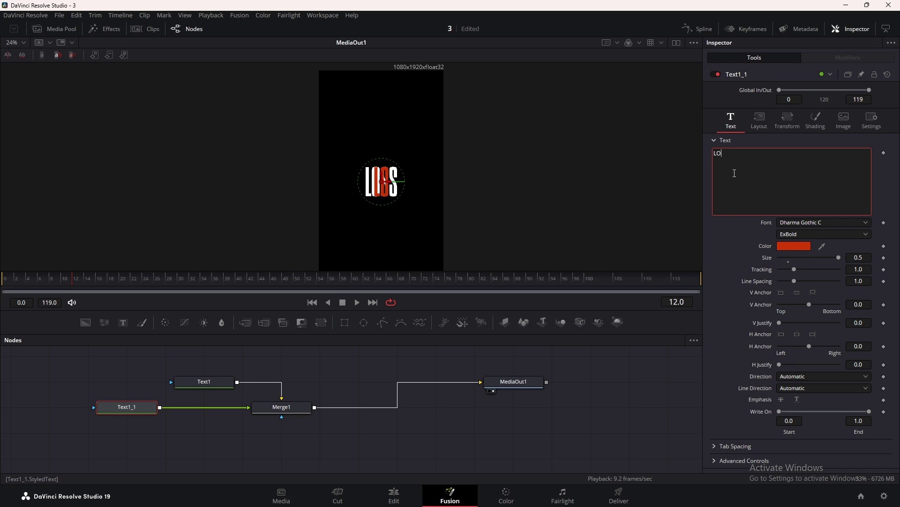
Make three more copies of the empty red text node, each merged into the chain.
click(133, 408)
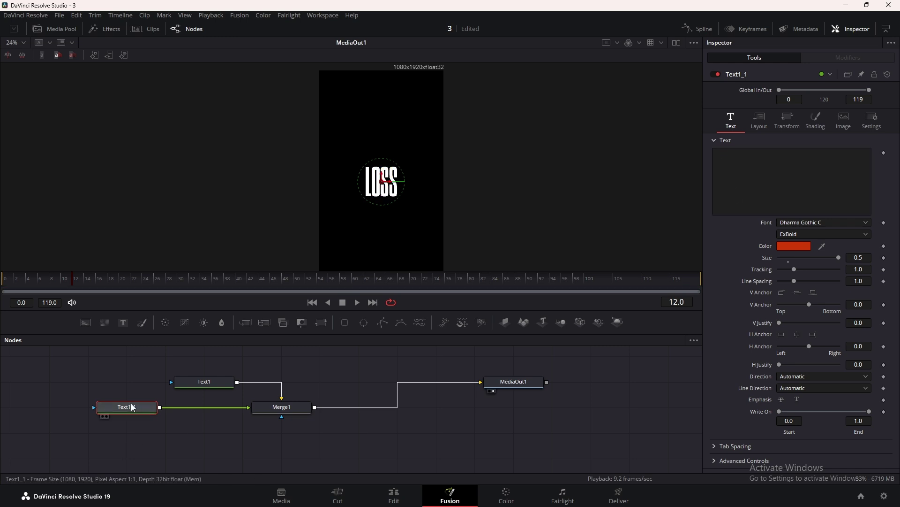
key(ctrl+c)
key(ctrl+v)
key(ctrl+v)
key(ctrl+v)
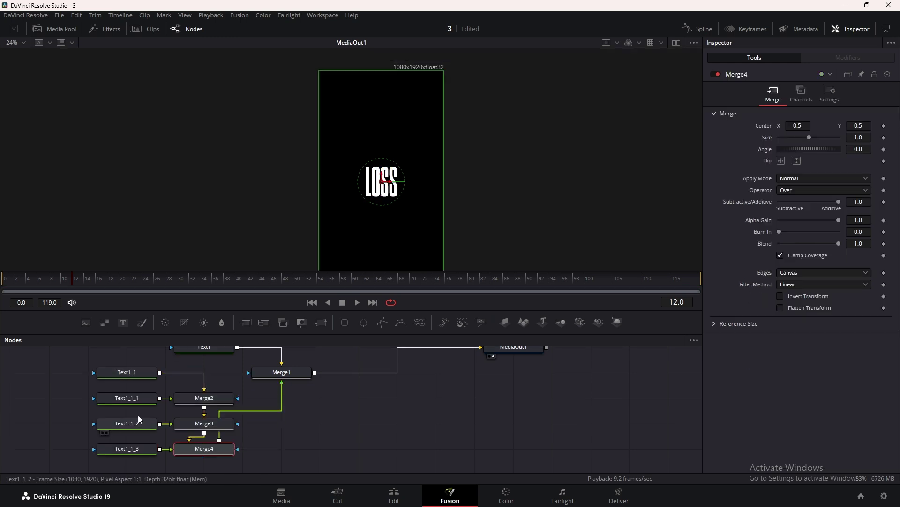
Set the first red text node to "L" and align it over the white L.
click(129, 372)
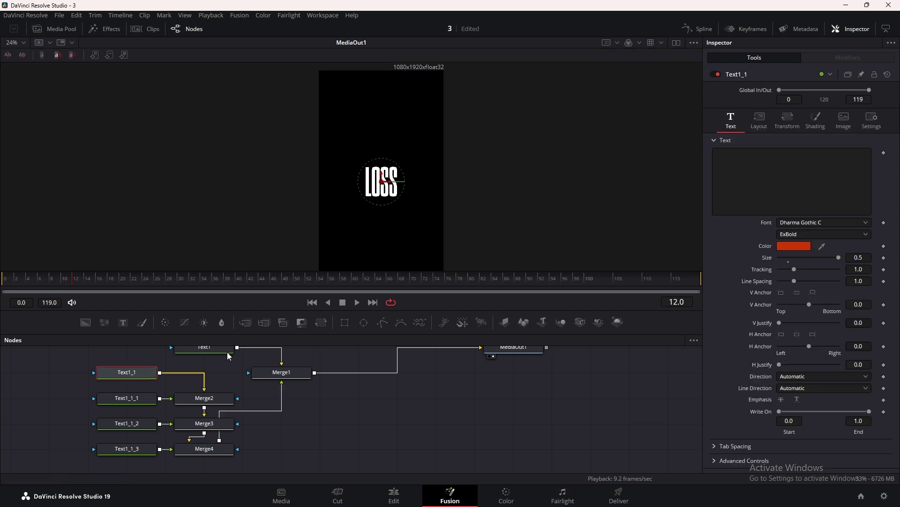
click(758, 188)
text(L)
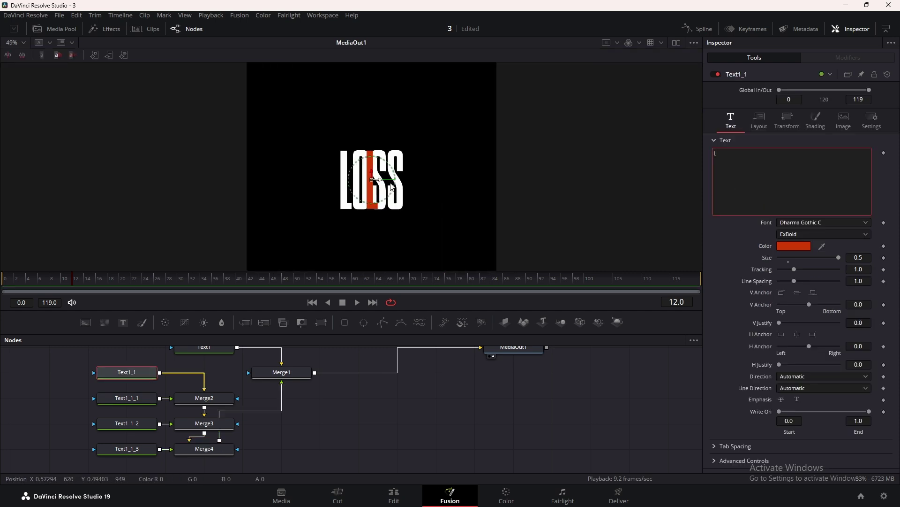
scroll(380, 179, up, 2)
scroll(381, 179, up, 2)
mouse_move(377, 186)
mouse_down()
mouse_move(314, 186)
mouse_move(385, 182)
mouse_up()
Set the second red text node to "O" and the third to "S", aligning each over its matching white letter.
click(127, 398)
click(776, 160)
text(O)
click(126, 423)
click(769, 180)
text(S)
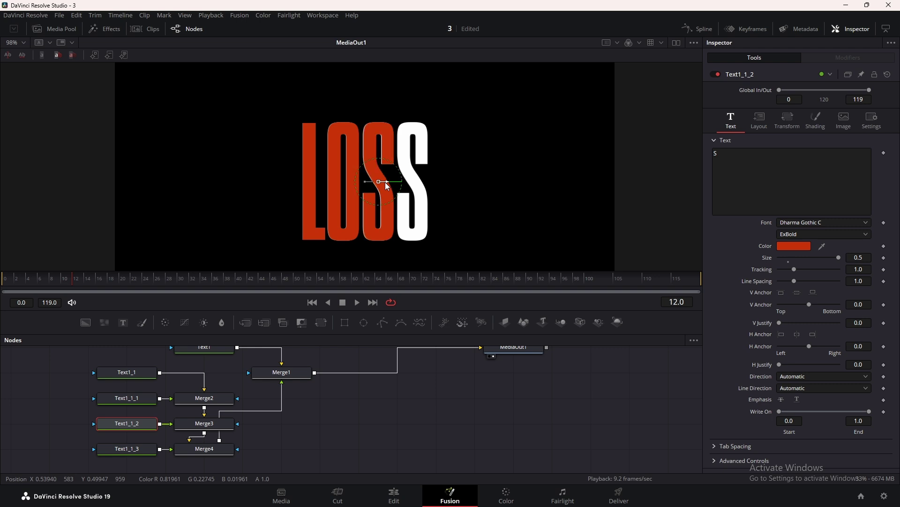
scroll(385, 182, up, 3)
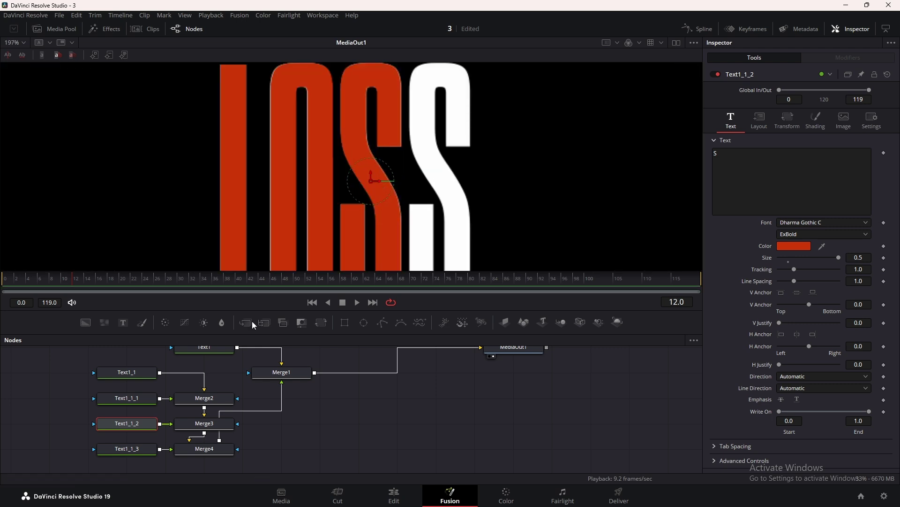
Set the fourth red text node to "S" and align it over the last white S.
click(126, 448)
click(759, 193)
text(S)
drag(354, 181, 449, 179)
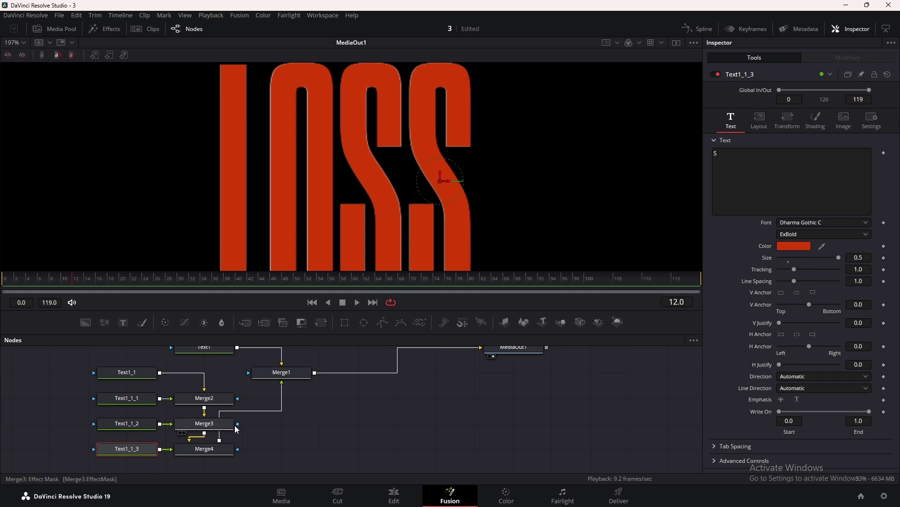
Delete the original white text node together with the Merge1 node.
scroll(236, 429, up, 3)
drag(198, 393, 311, 429)
key(Delete)
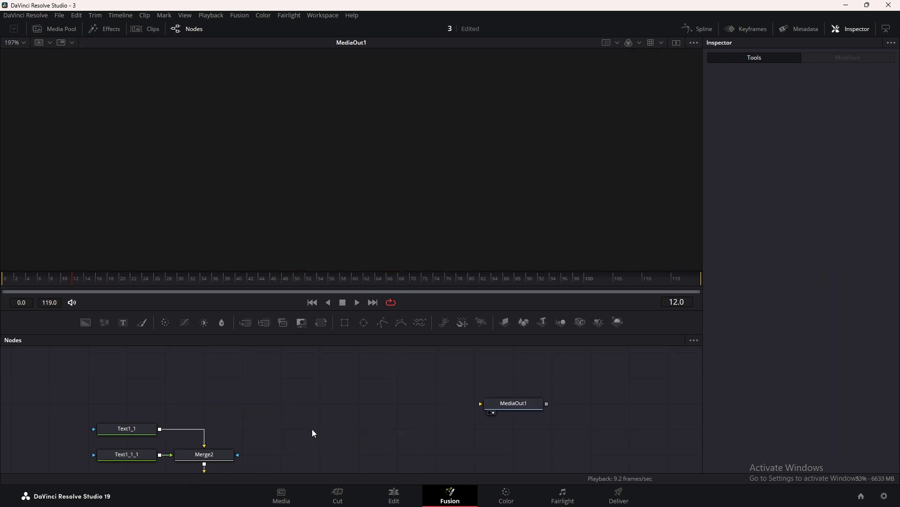
Move MediaOut1 level with Merge4 and connect Merge4's output to it.
scroll(312, 429, down, 3)
scroll(324, 416, down, 2)
drag(474, 351, 470, 417)
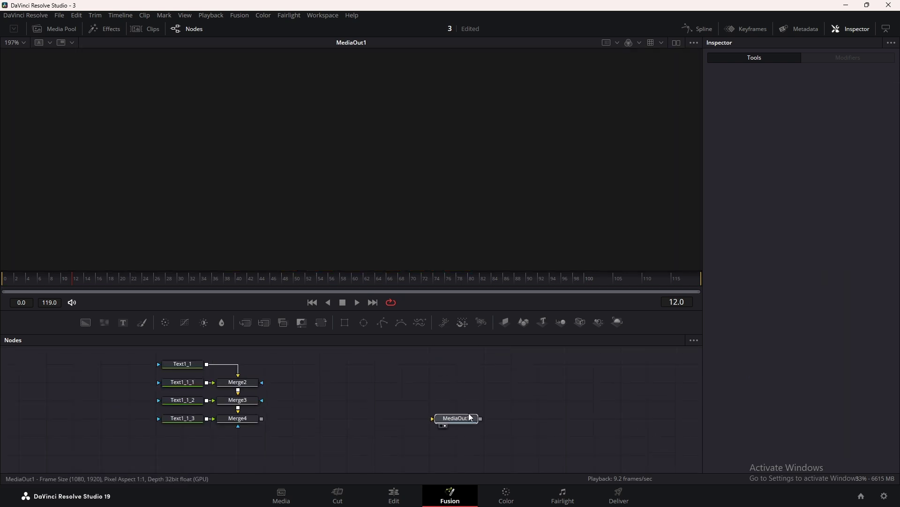
drag(261, 418, 441, 421)
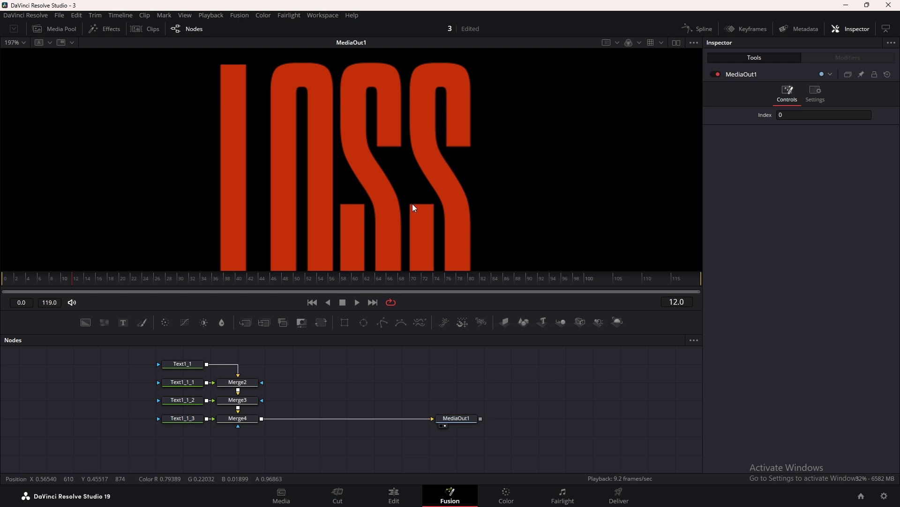
scroll(401, 162, down, 6)
drag(407, 171, 464, 191)
Move the L text node away from the merges and add a Transform node after it.
drag(323, 379, 541, 401)
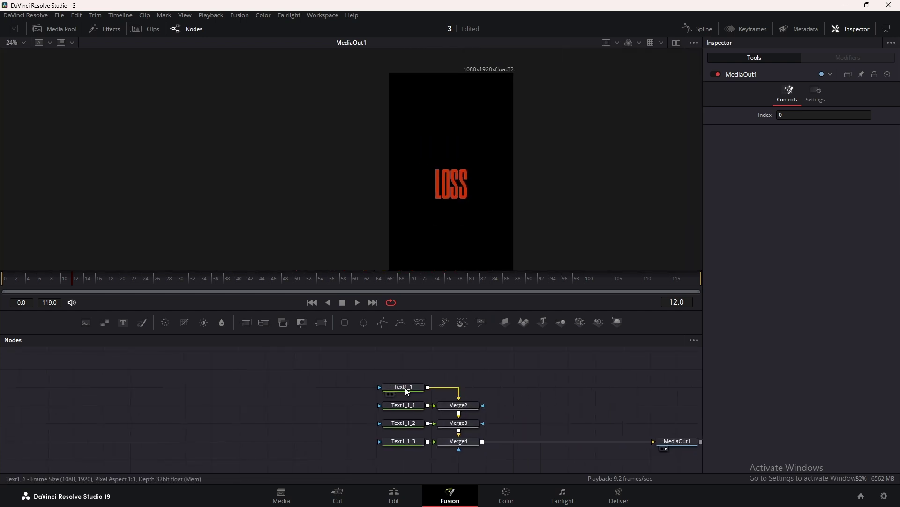
drag(405, 387, 252, 386)
click(247, 386)
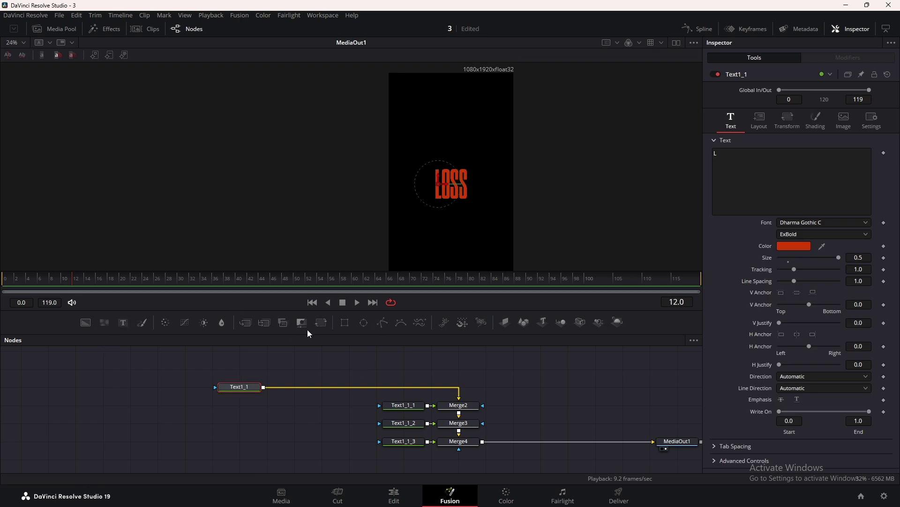
click(321, 322)
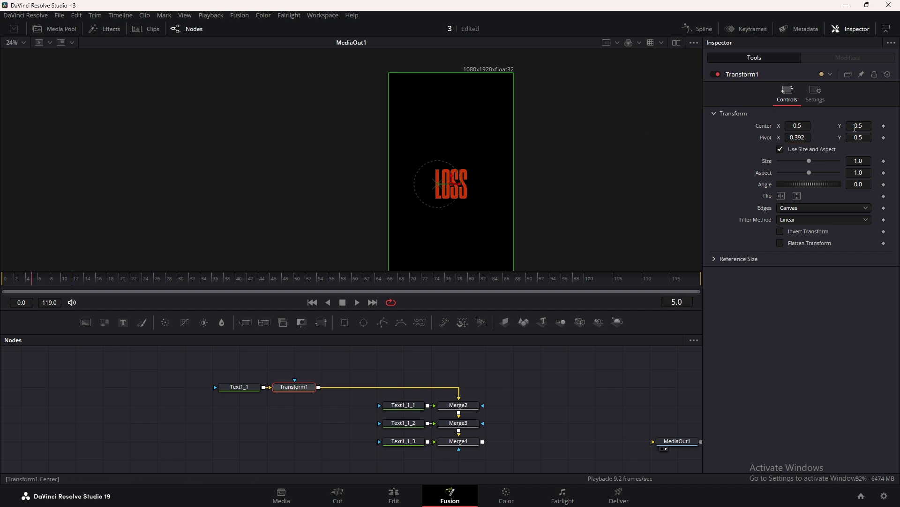
Keyframe the Transform centre at 0.5, 0.5 on frame 5 and at about 0.36, 0.78 on frame 20, moving the L up and left.
click(884, 126)
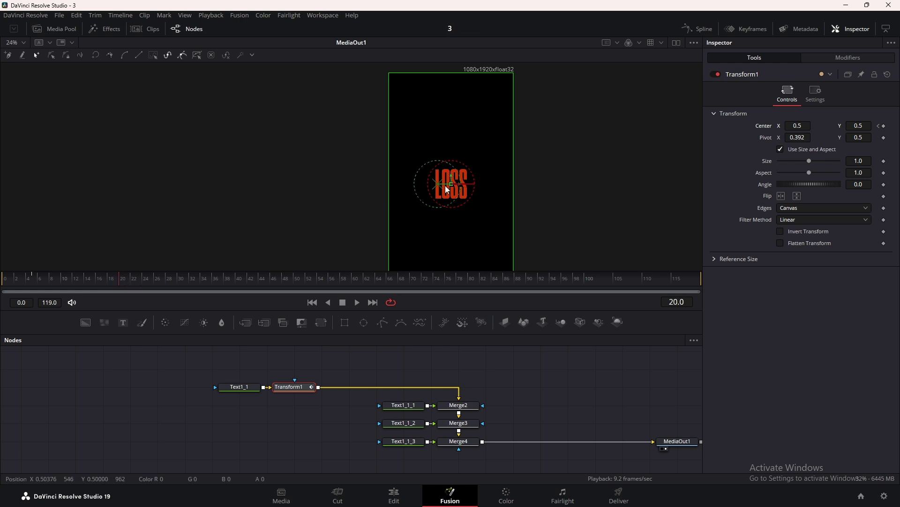
scroll(434, 162, up, 2)
scroll(476, 114, down, 2)
drag(466, 206, 455, 97)
scroll(489, 111, down, 1)
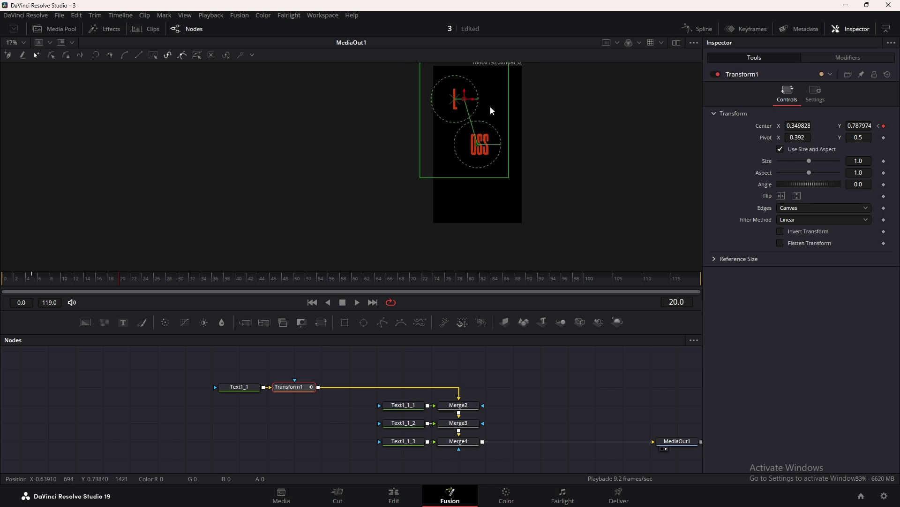
scroll(490, 111, up, 1)
drag(291, 387, 372, 386)
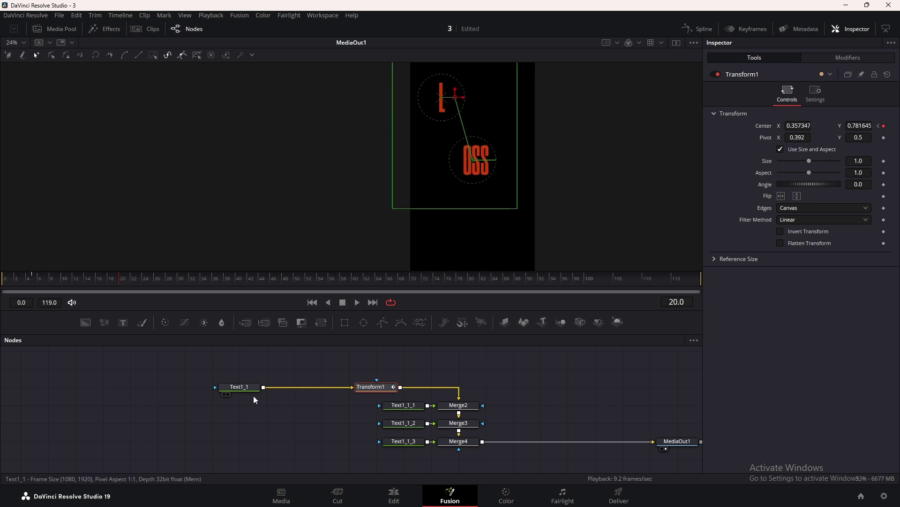
Smooth the L's displacement keyframes in the spline editor and set locked Ease In and Ease Out to 55.
click(694, 29)
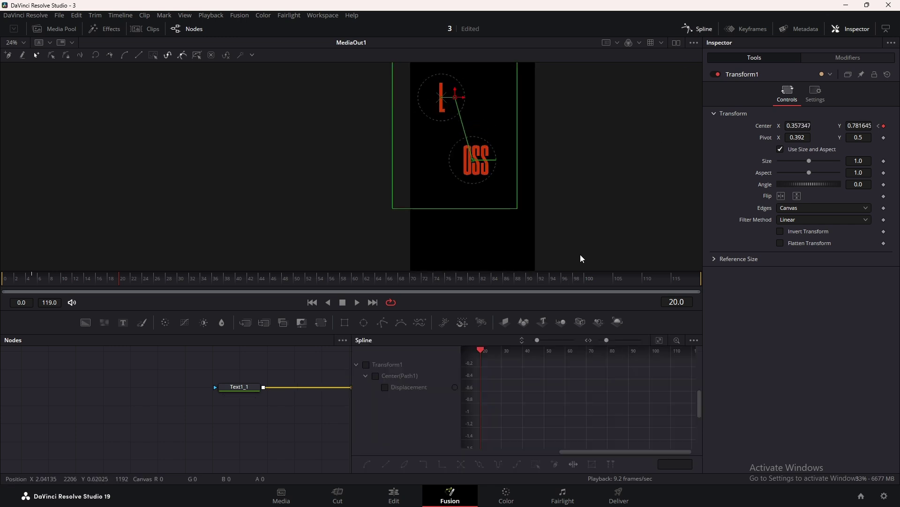
click(660, 340)
key(ctrl+a)
key(shift+s)
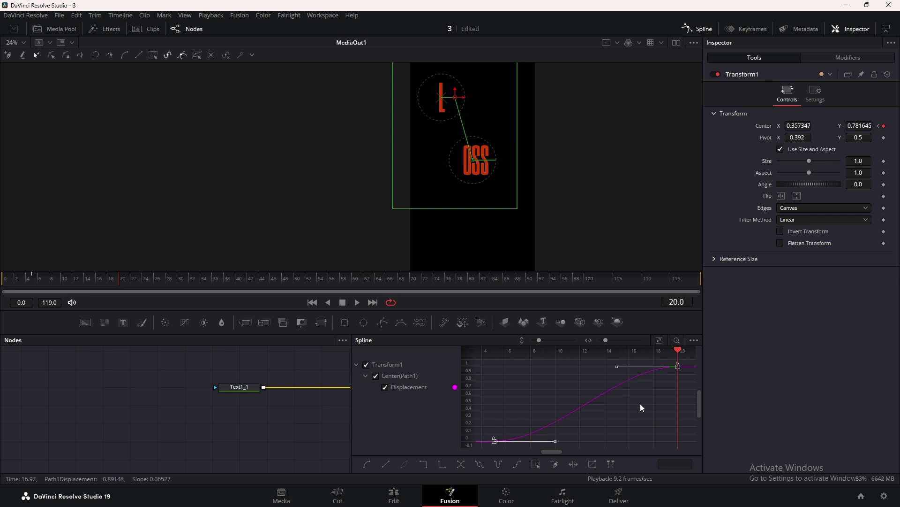
key(t)
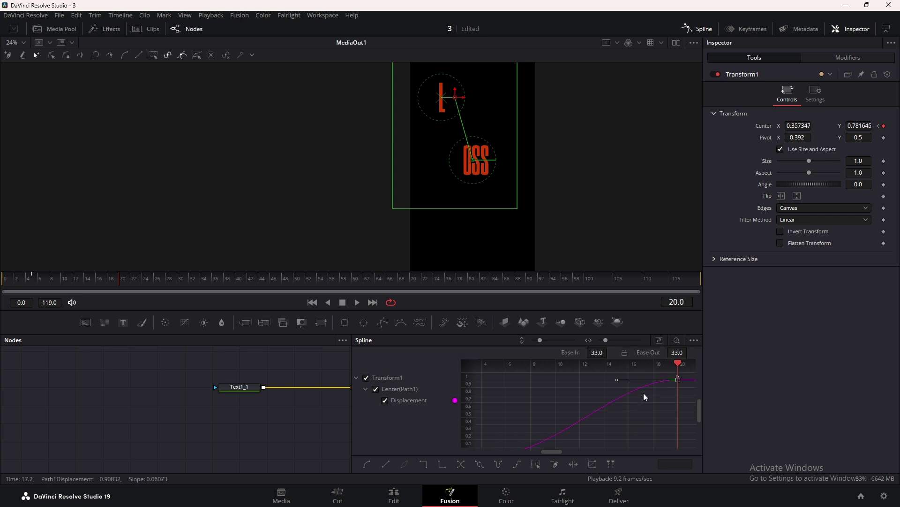
click(625, 353)
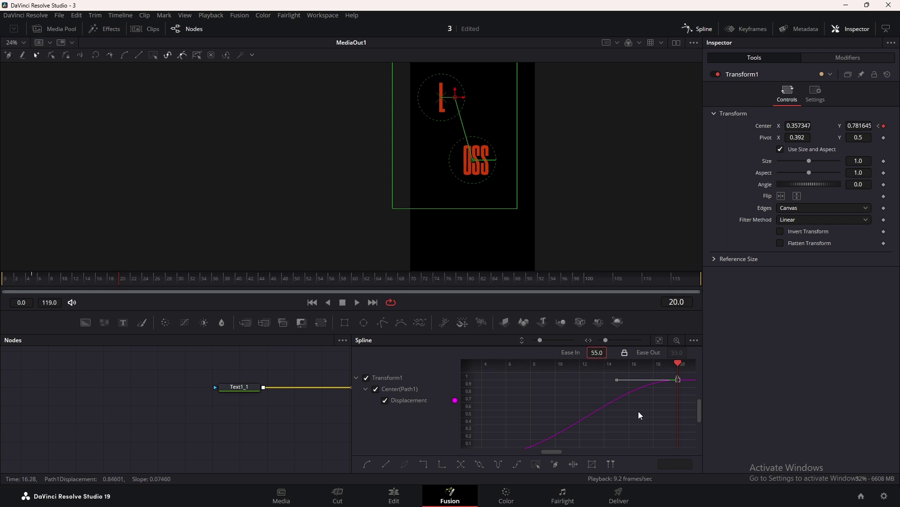
Close the spline editor, play back the L animation and save the project.
click(697, 28)
key(space)
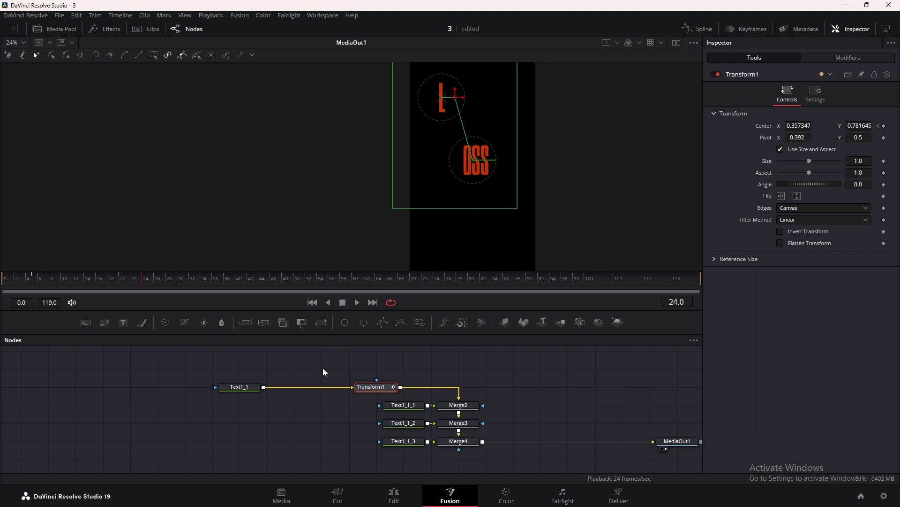
key(ctrl+s)
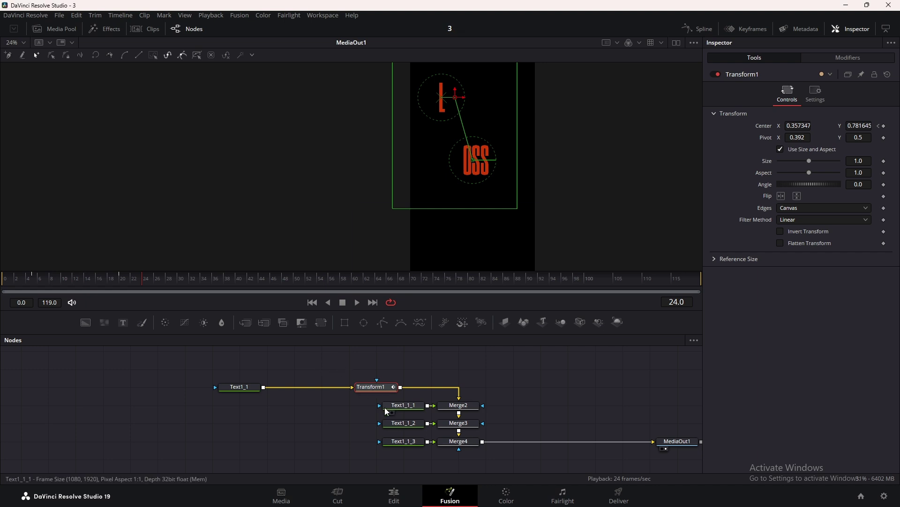
Spread out the O and both S text nodes and paste a copy of the animated Transform after each.
drag(414, 409, 249, 409)
key(ctrl+v)
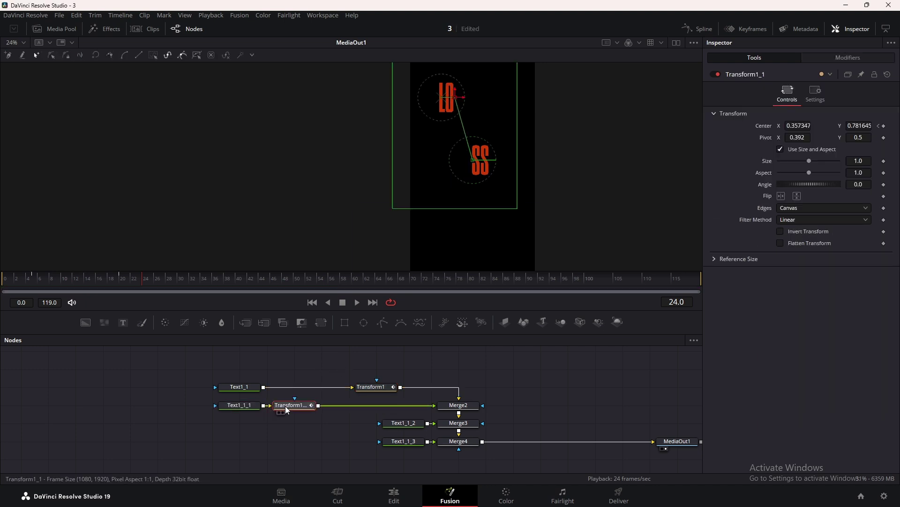
drag(396, 423, 234, 441)
key(ctrl+v)
key(ctrl+v)
drag(294, 441, 385, 444)
drag(329, 365, 403, 359)
Rename the first letter's text node to "L" and the second letter's to "O".
click(313, 380)
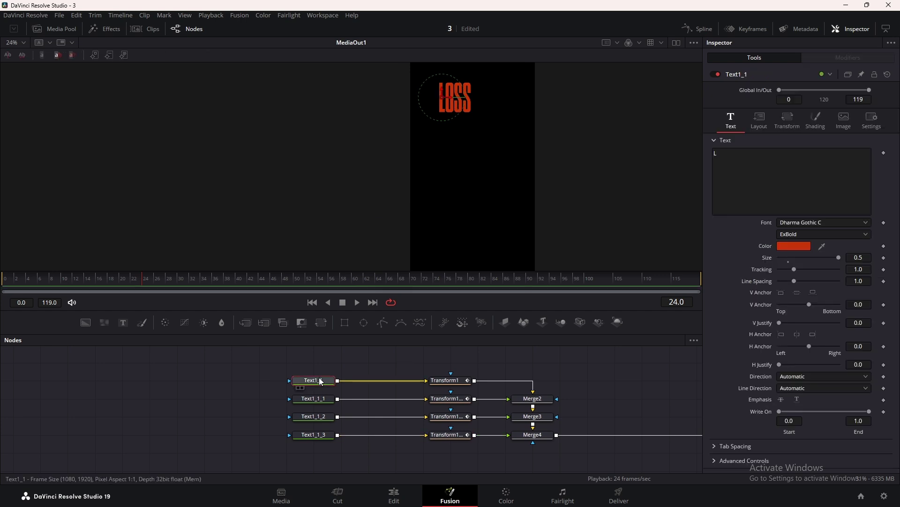
key(F2)
text(L)
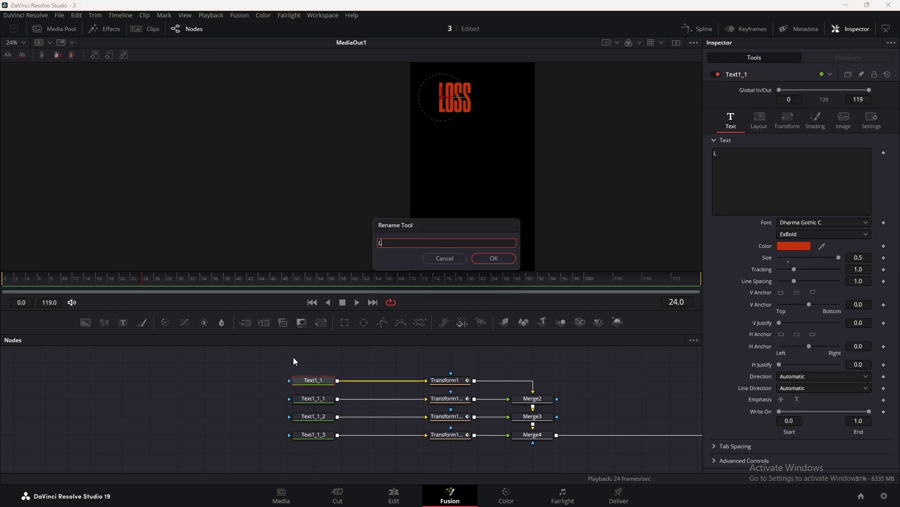
key(Return)
click(320, 397)
key(F2)
text(O)
key(Return)
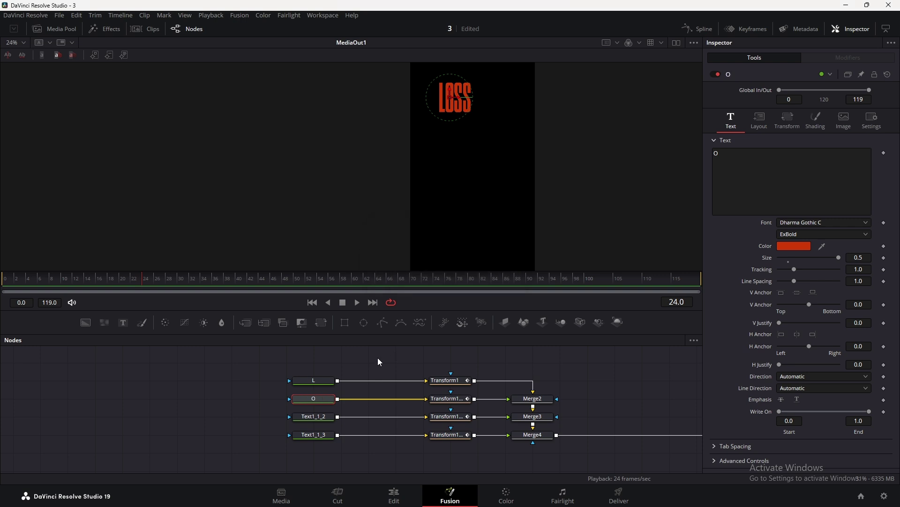
Rename the third letter's text node to "S" and the fourth letter's to "SS".
click(319, 417)
key(F2)
text(S)
key(Return)
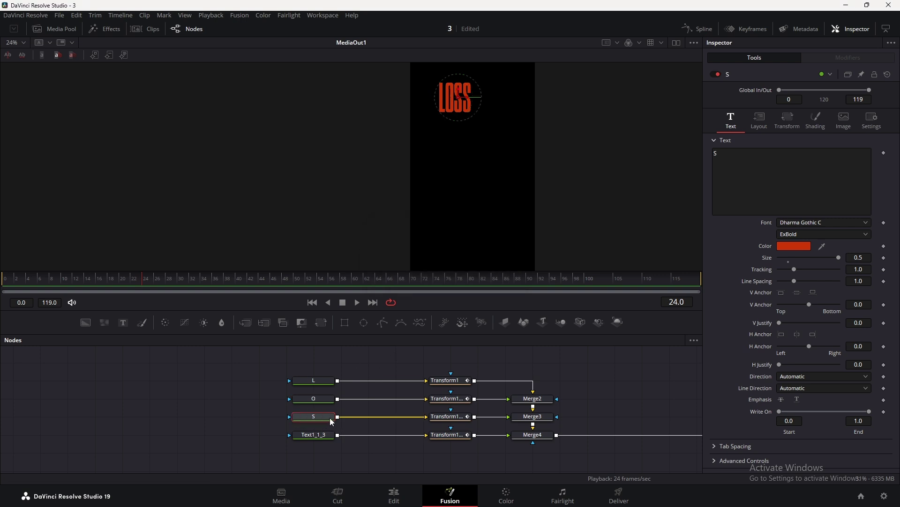
click(323, 434)
key(F2)
text(SS)
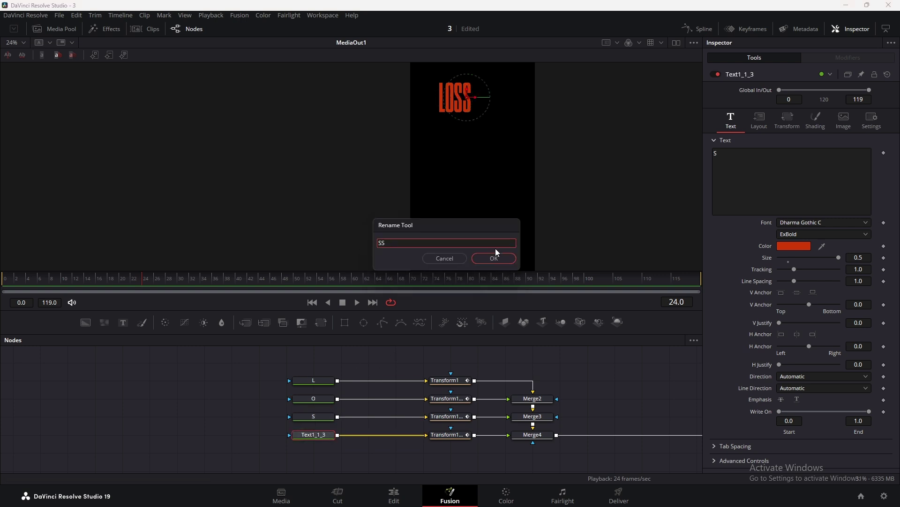
click(494, 257)
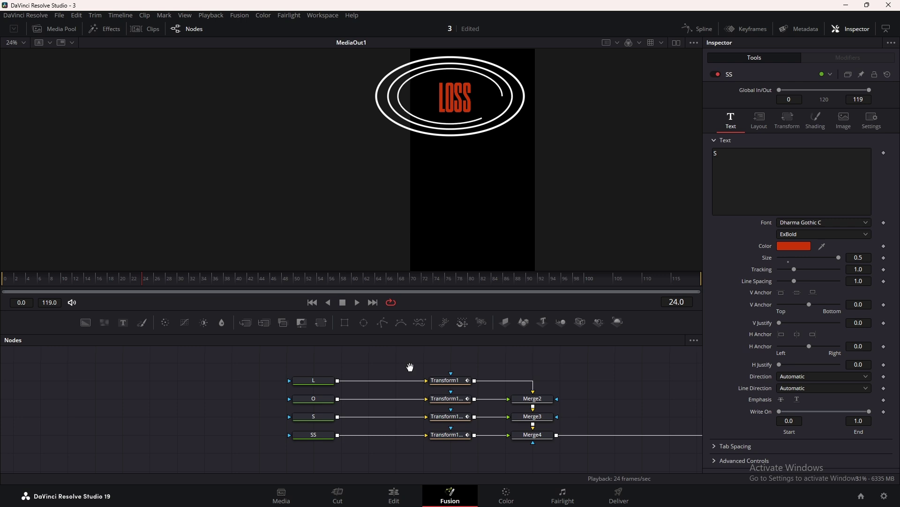
drag(410, 366, 425, 368)
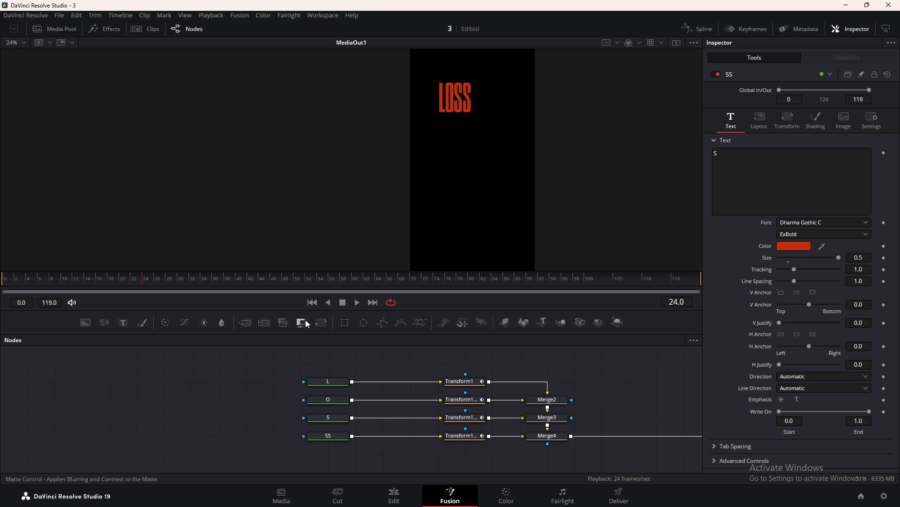
At frame 20, place the O below the L at about X 0.37, Y 0.63 and the first S at about X 0.20, Y 0.43.
click(456, 382)
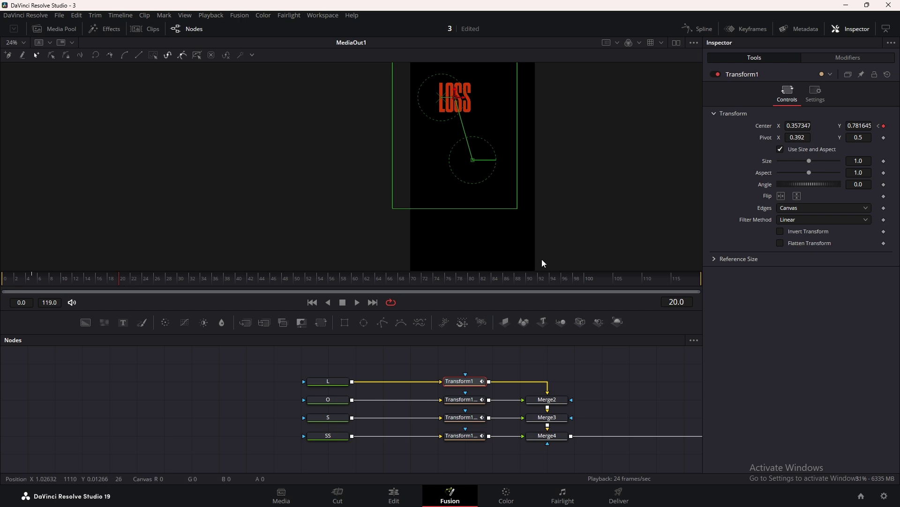
click(462, 399)
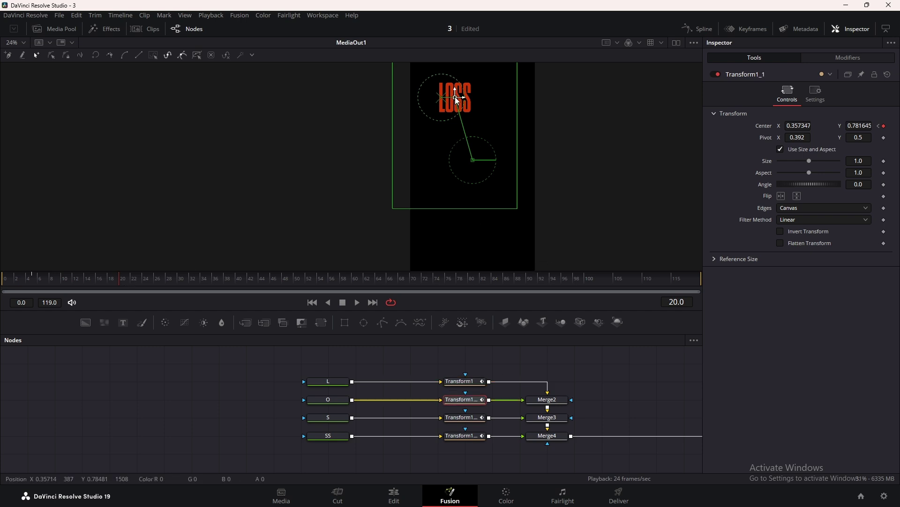
drag(455, 97, 455, 132)
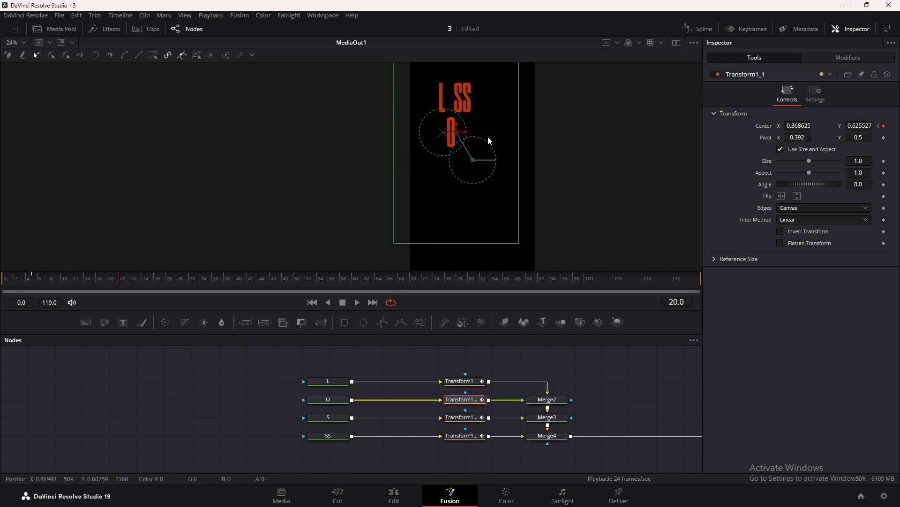
click(460, 417)
drag(459, 99, 437, 175)
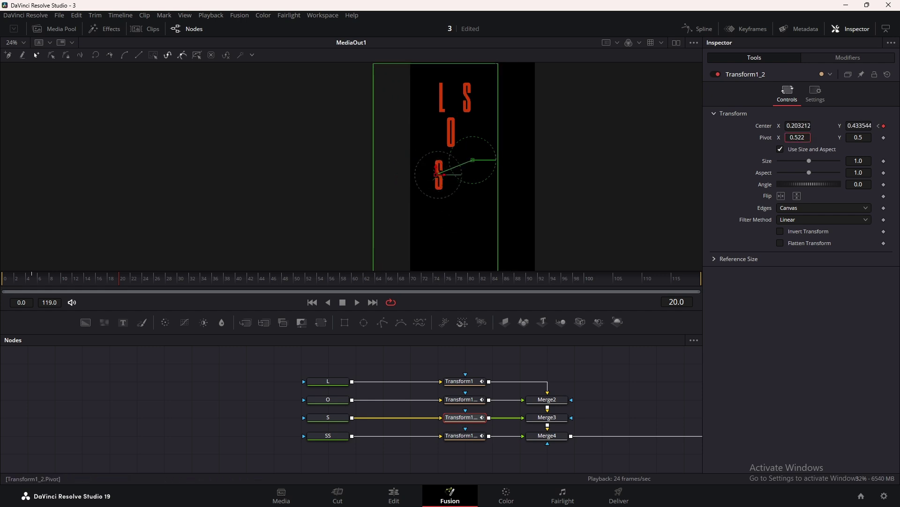
At frame 20, move the last S below the other letters to about X 0.304, Y 0.273 and set its pivot X to 0.598.
click(462, 435)
drag(441, 96, 438, 207)
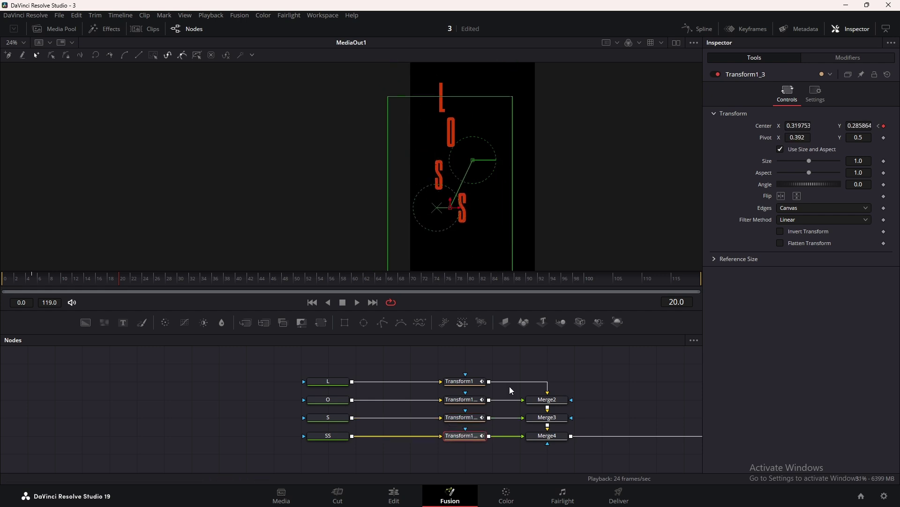
drag(797, 137, 798, 137)
drag(451, 207, 449, 210)
drag(798, 125, 794, 126)
Play the animation of all four letters from the first frame.
click(311, 302)
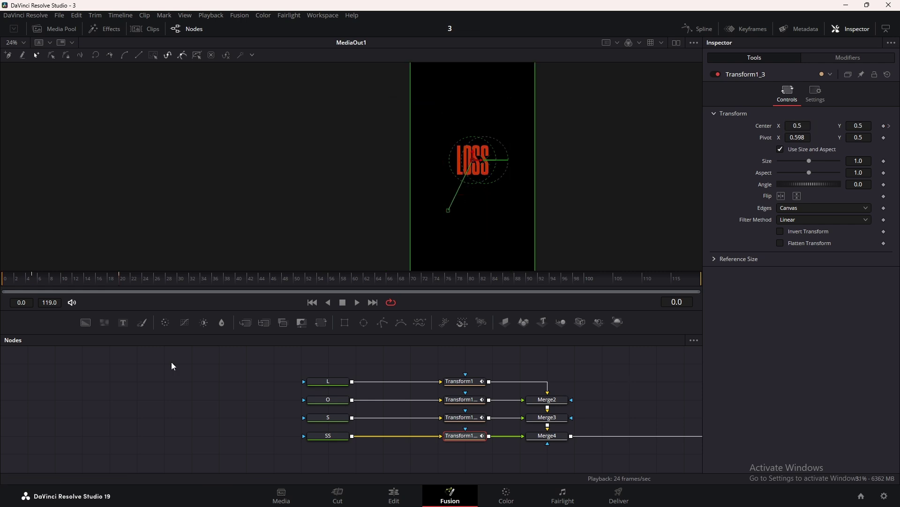
click(230, 387)
key(space)
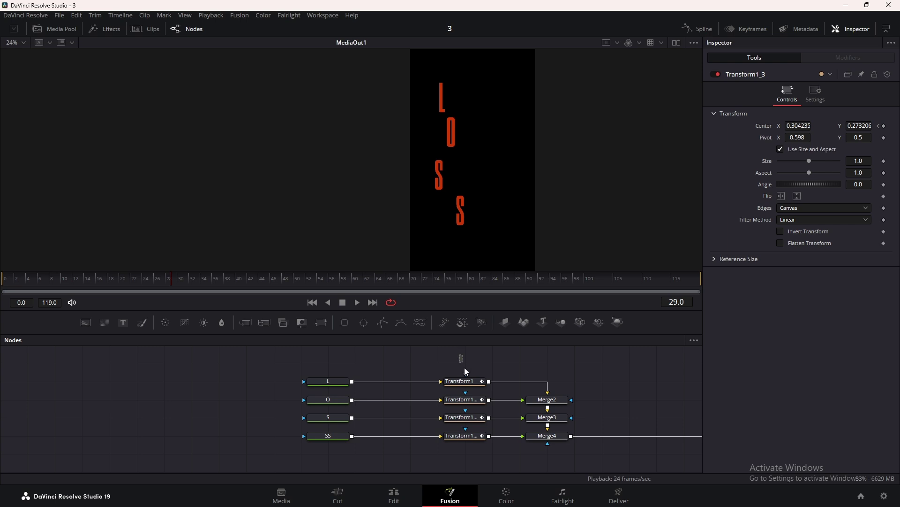
Show the keyframes of all four Transform nodes, fitted to the view, with each Center displacement track expanded.
drag(467, 371, 480, 451)
click(748, 29)
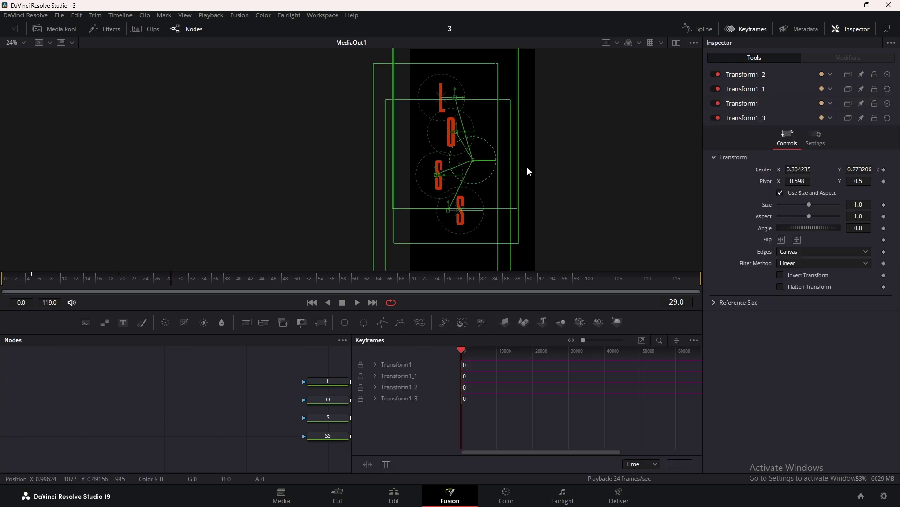
click(375, 364)
click(376, 386)
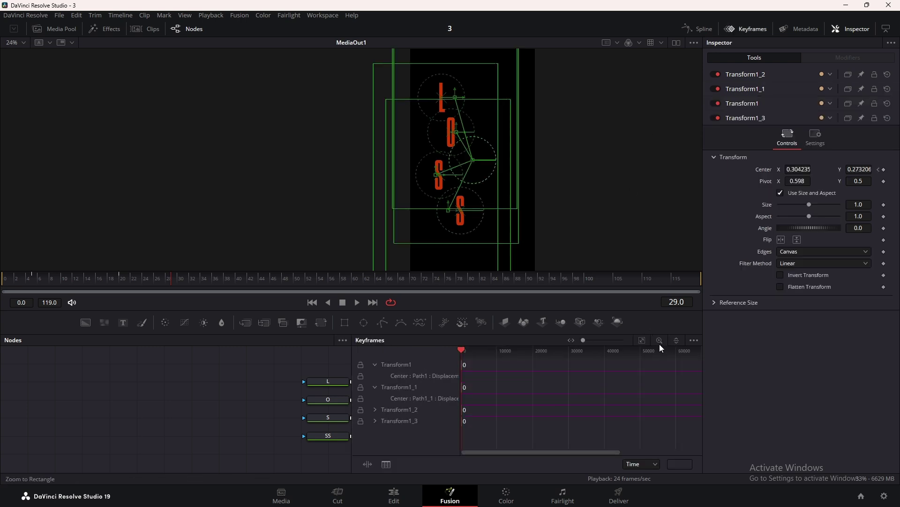
click(643, 339)
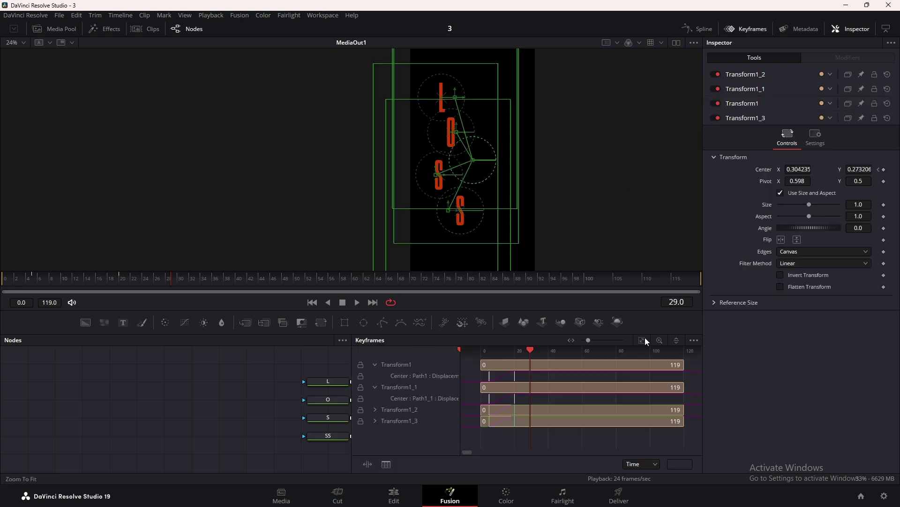
click(375, 410)
click(375, 431)
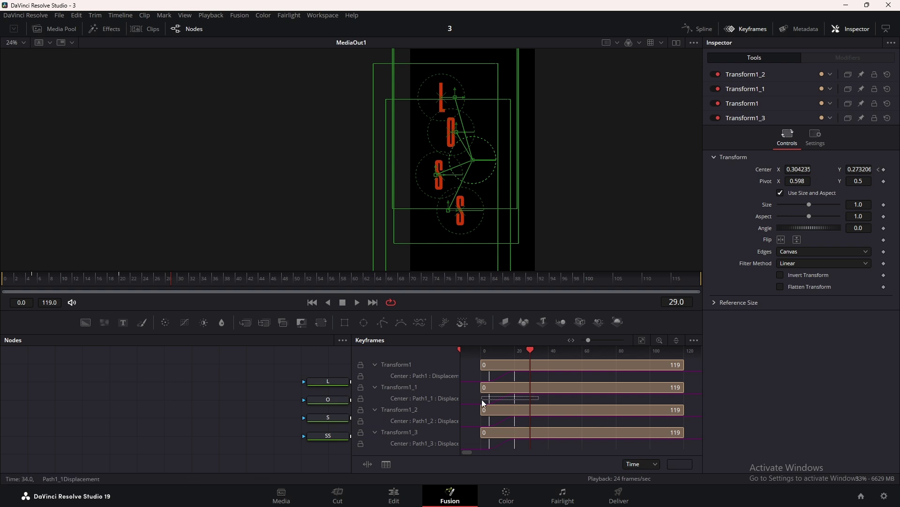
Stagger the keyframe pairs so the O, first S and last S start moving at about frames 25, 45 and 65.
drag(484, 403, 481, 420)
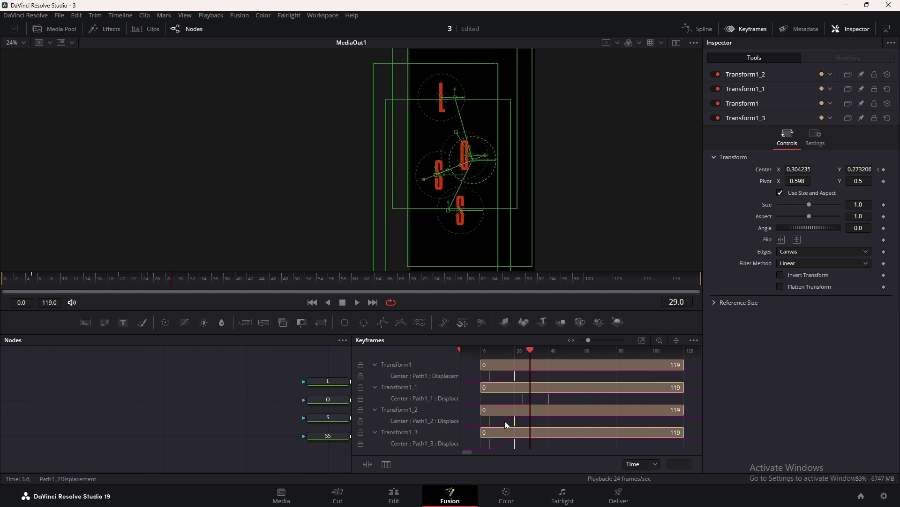
drag(564, 420, 563, 420)
drag(488, 421, 555, 421)
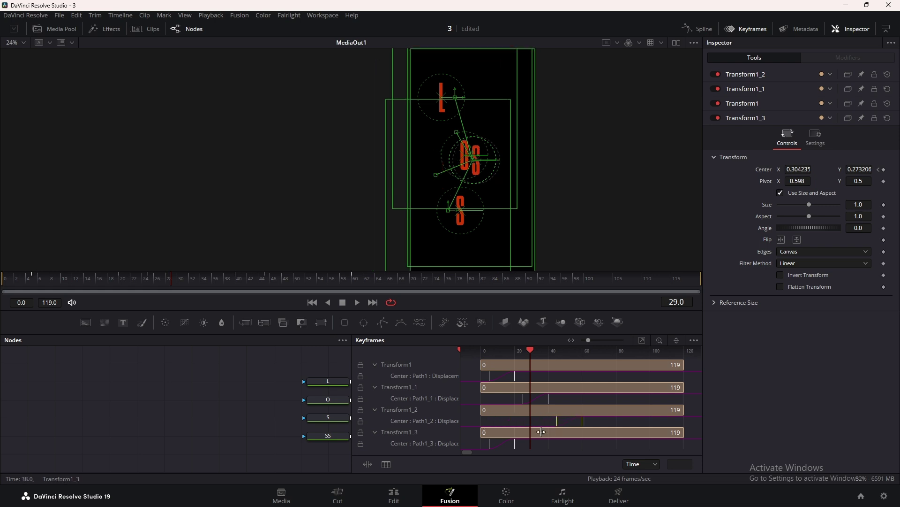
drag(493, 449, 592, 447)
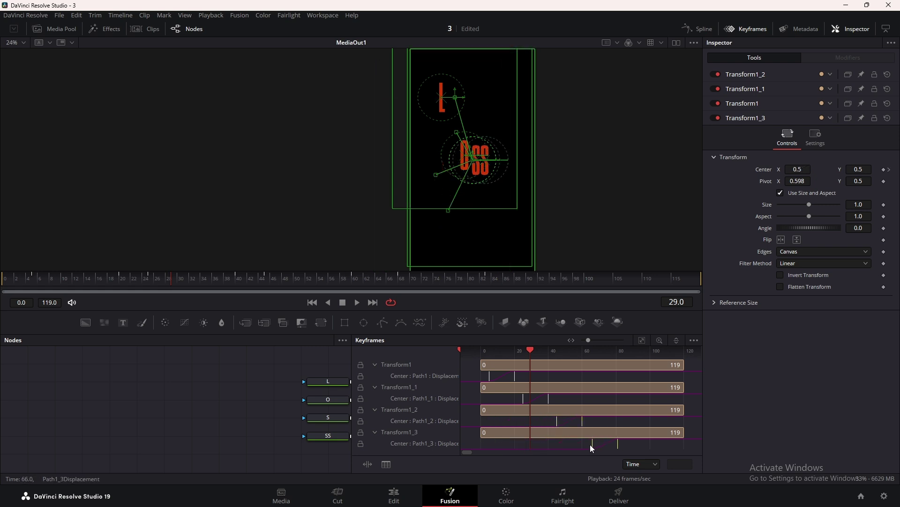
Close the keyframe editor and play back the staggered letter animation.
click(750, 27)
click(613, 381)
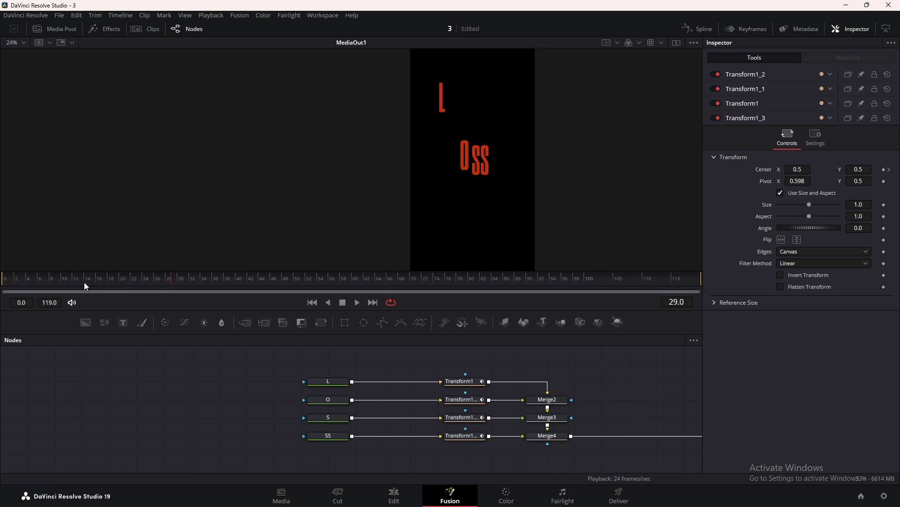
key(space)
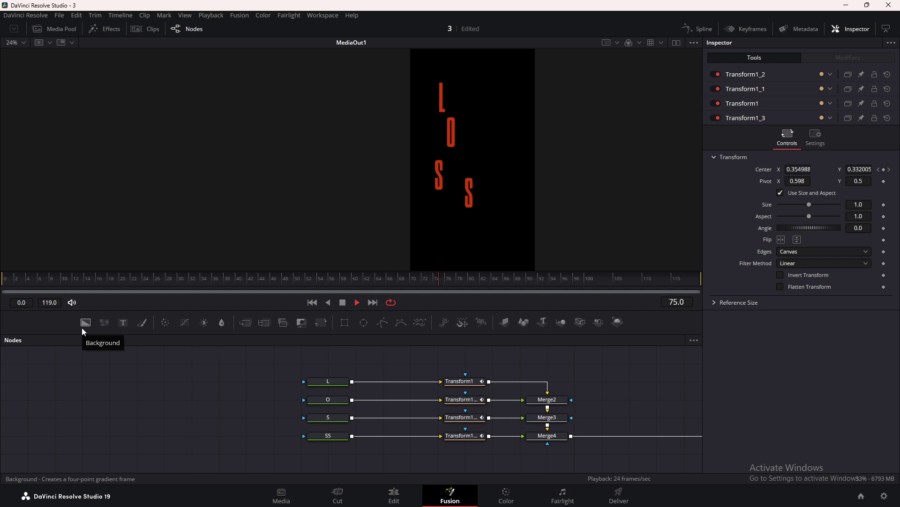
key(space)
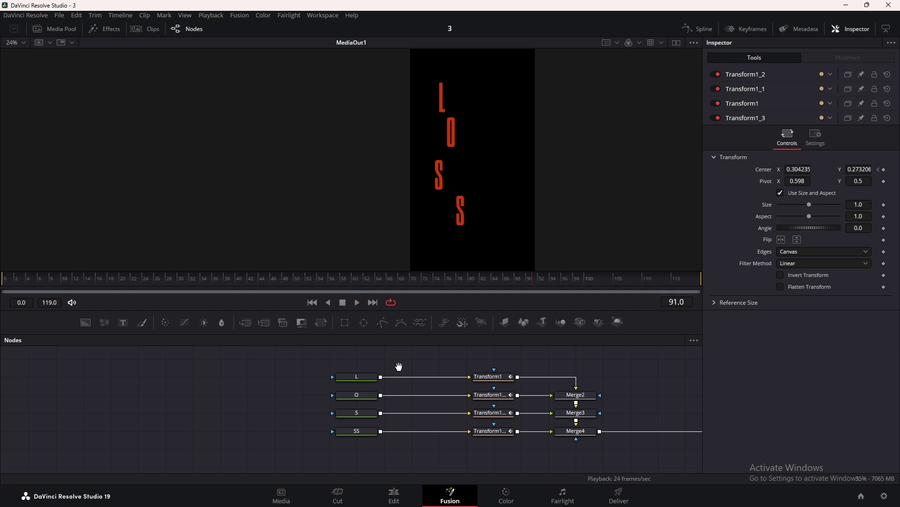
Move the L text node away from its Transform and bring the O, S and SS text nodes closer to theirs.
click(315, 395)
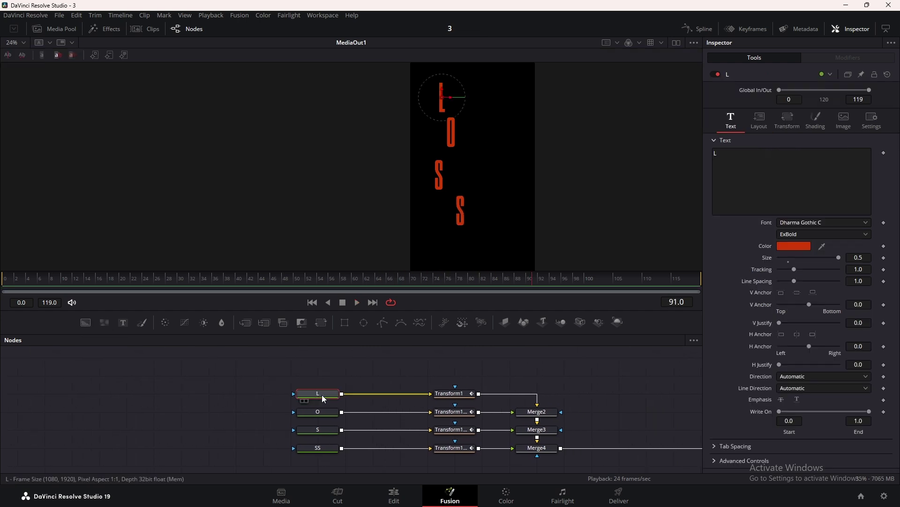
drag(324, 399, 346, 454)
drag(307, 417, 362, 420)
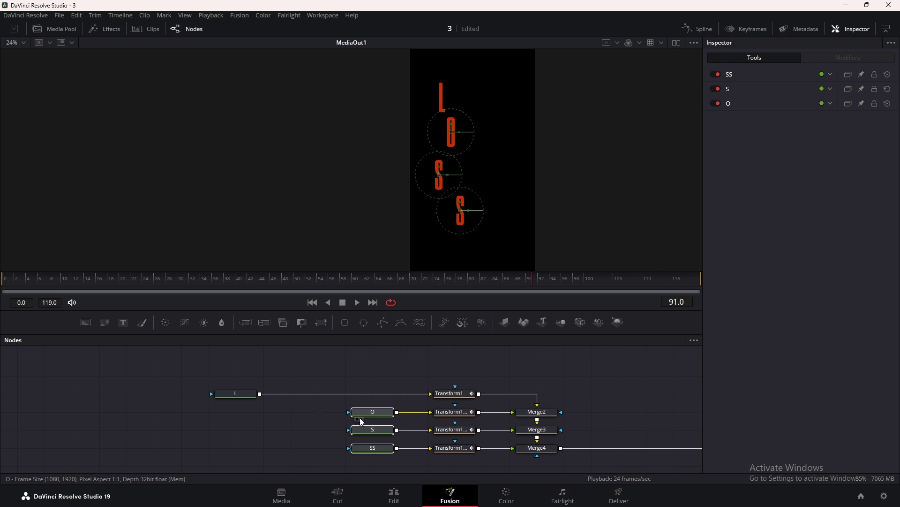
click(292, 408)
Paste a copy of the L text node merged with the original, and line the group up ahead of Transform1.
click(238, 393)
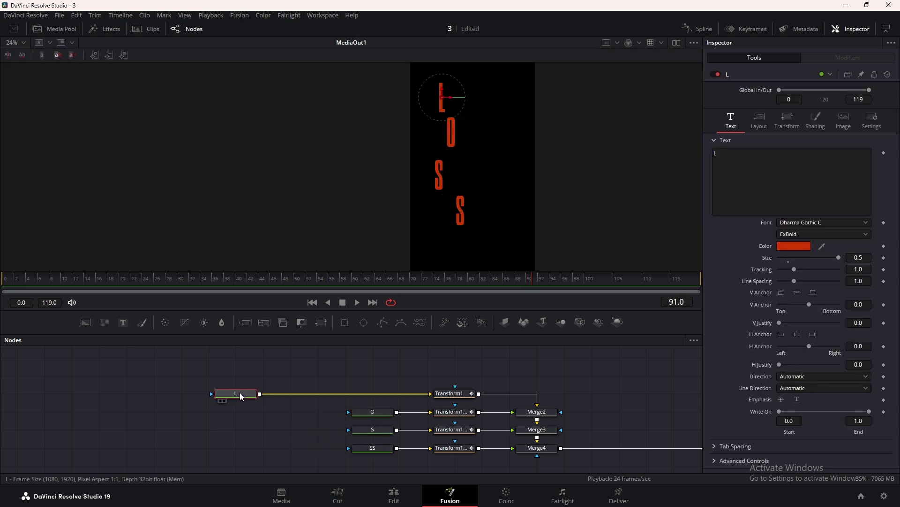
key(ctrl+v)
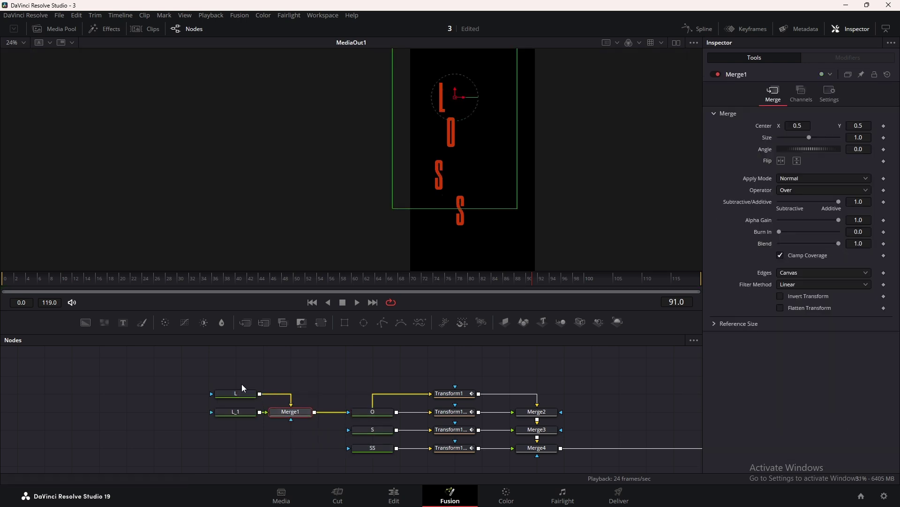
drag(229, 378, 287, 421)
drag(290, 414, 271, 396)
Rename the copied L text node to "Learn" and change its text to "Learn".
click(216, 394)
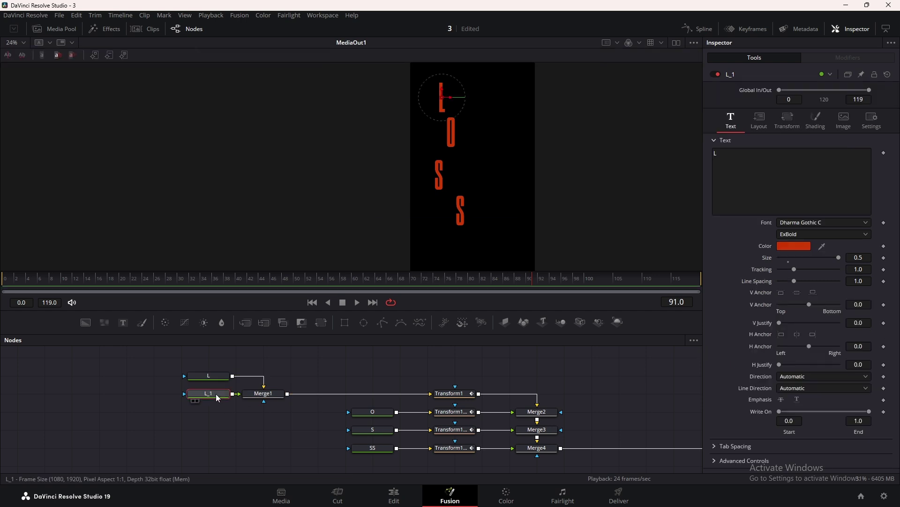
key(F2)
text(Le)
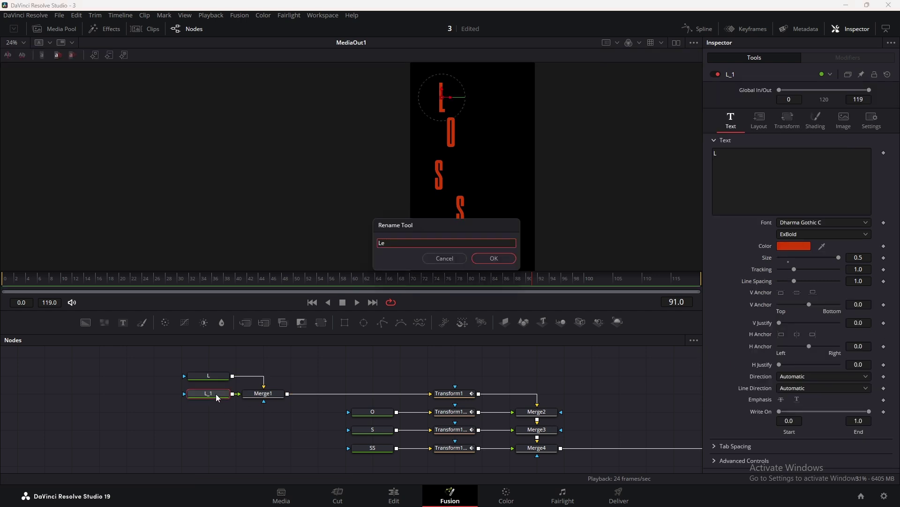
text(arn)
key(Return)
click(740, 156)
text(ear)
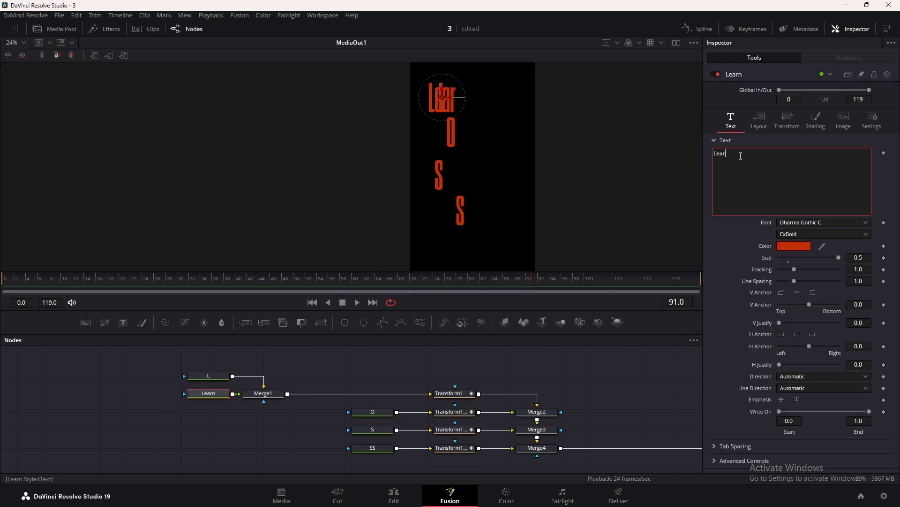
text(n)
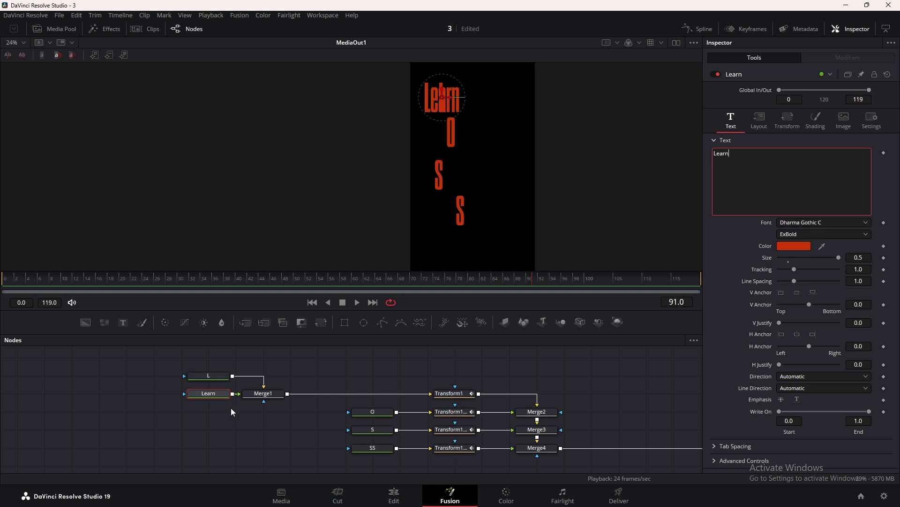
View Merge1 close up and change the Learn text color to off-white #f0f0f0.
drag(263, 394, 502, 131)
scroll(457, 152, up, 5)
scroll(459, 159, up, 3)
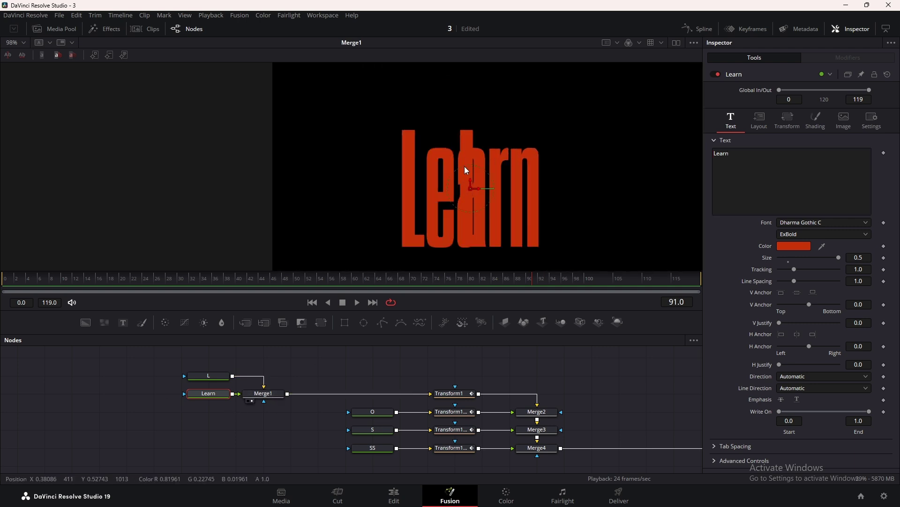
click(798, 246)
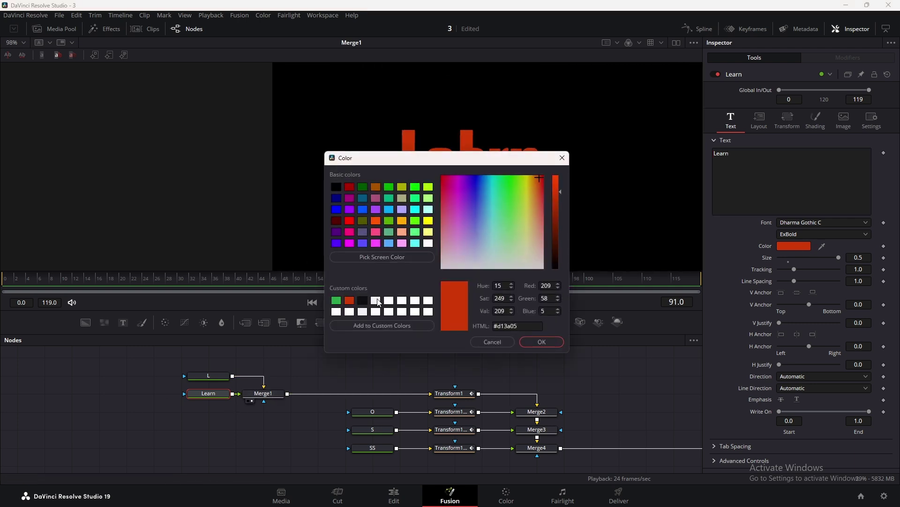
click(378, 300)
click(532, 339)
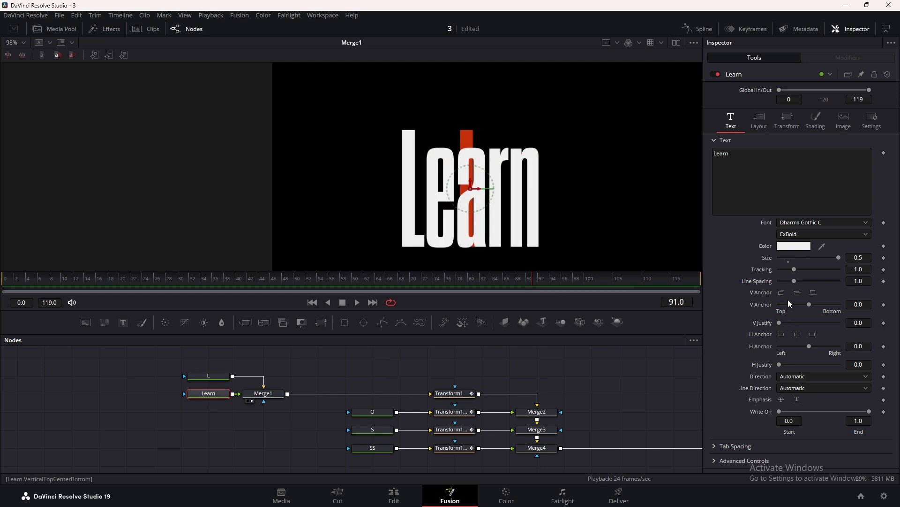
Anchor the Learn text horizontally to the left and shift it so its L exactly covers the red L.
click(781, 334)
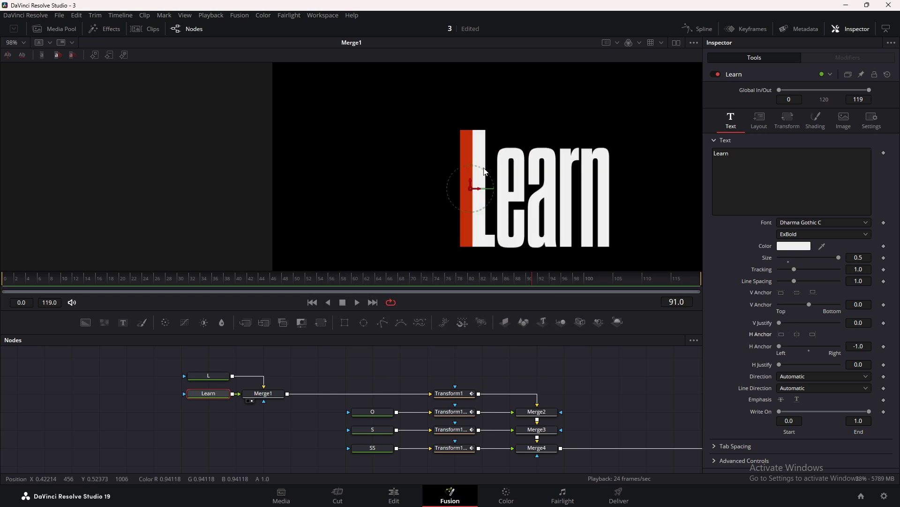
drag(482, 192, 470, 192)
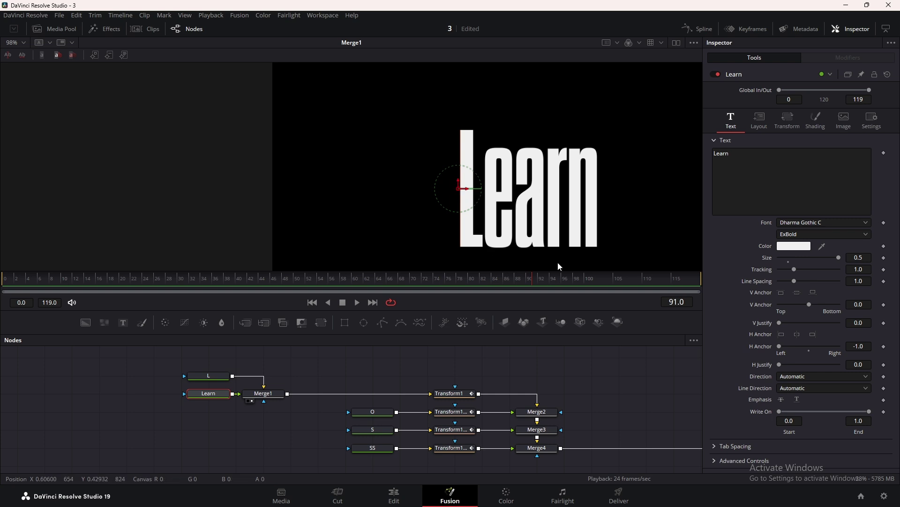
Remove the L from the Learn text to check the red L underneath, and restore it.
click(718, 155)
key(BackSpace)
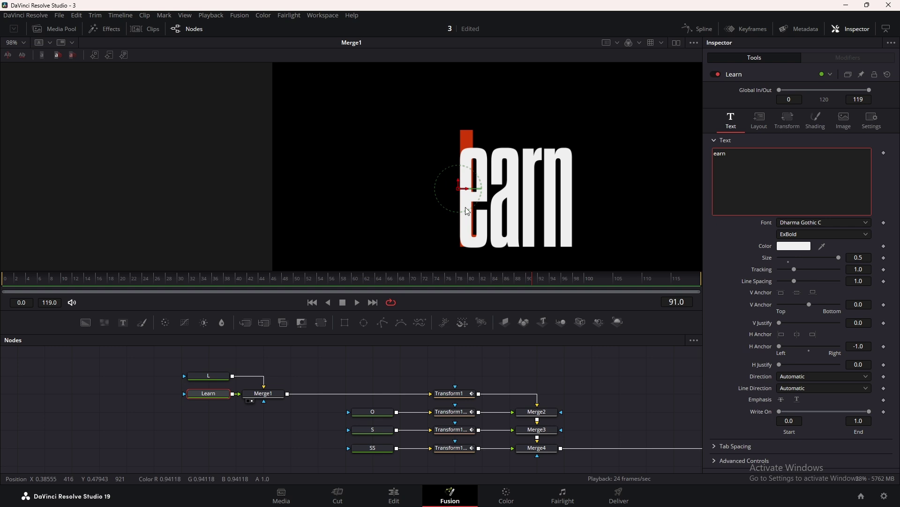
text(L)
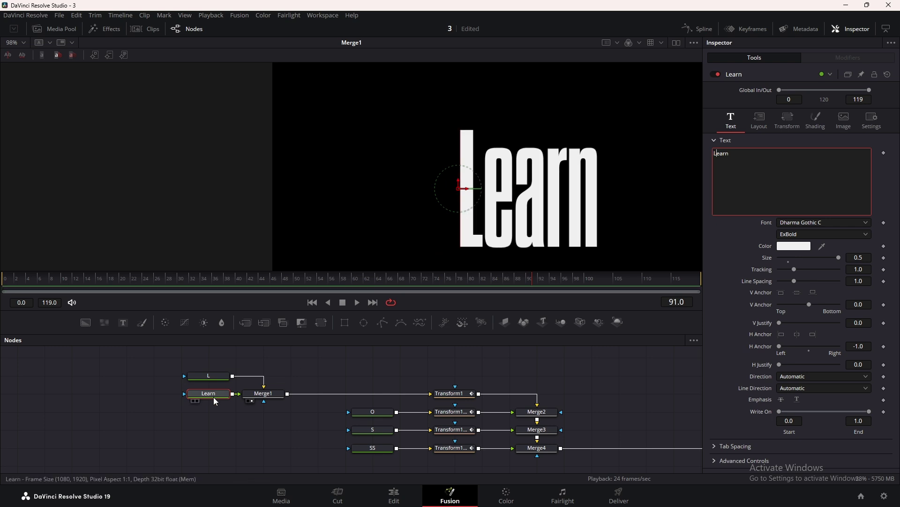
Move the Learn text node away from Merge1 and paste a duplicate of it merged with the original.
drag(212, 393, 153, 393)
key(ctrl+c)
key(ctrl+v)
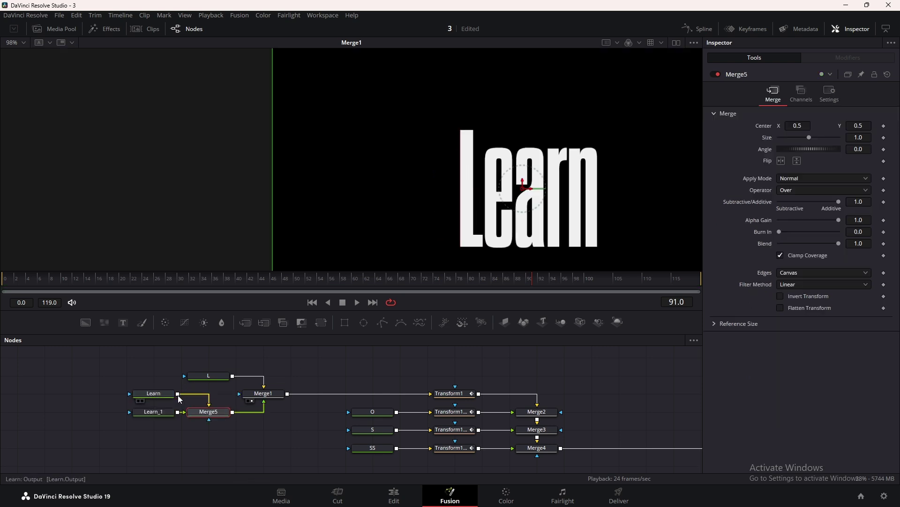
Change the color of the duplicated Learn text to the basic dark red.
click(158, 412)
click(787, 248)
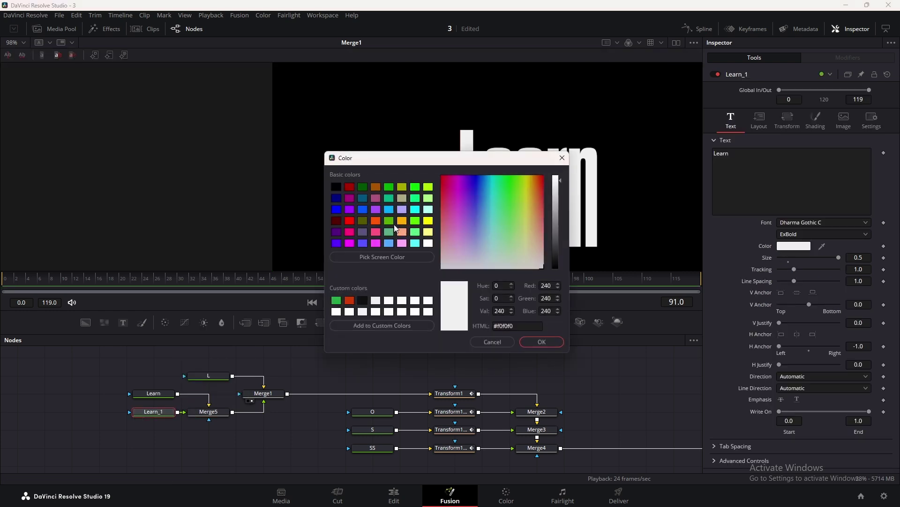
click(353, 188)
click(543, 340)
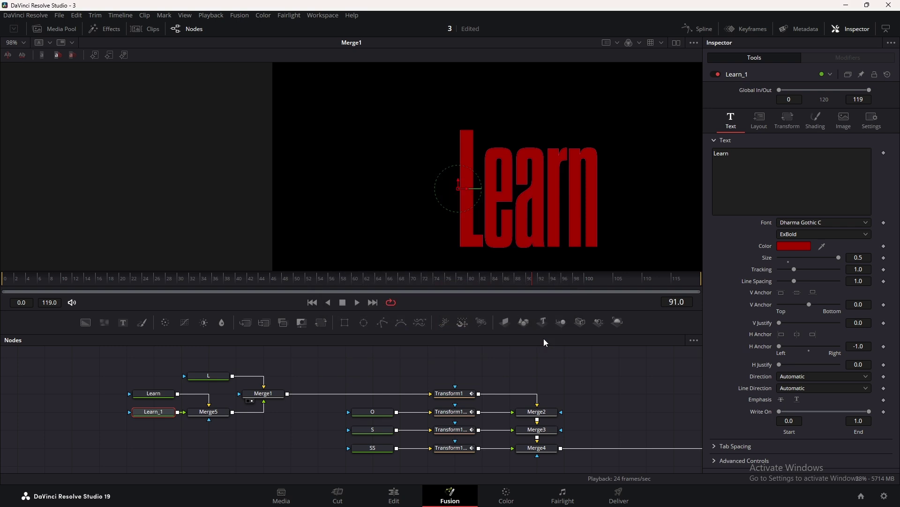
Swap the Merge5 inputs to put white Learn above its red duplicate, then remove the white L and align earn with the red letters.
click(204, 412)
key(ctrl+t)
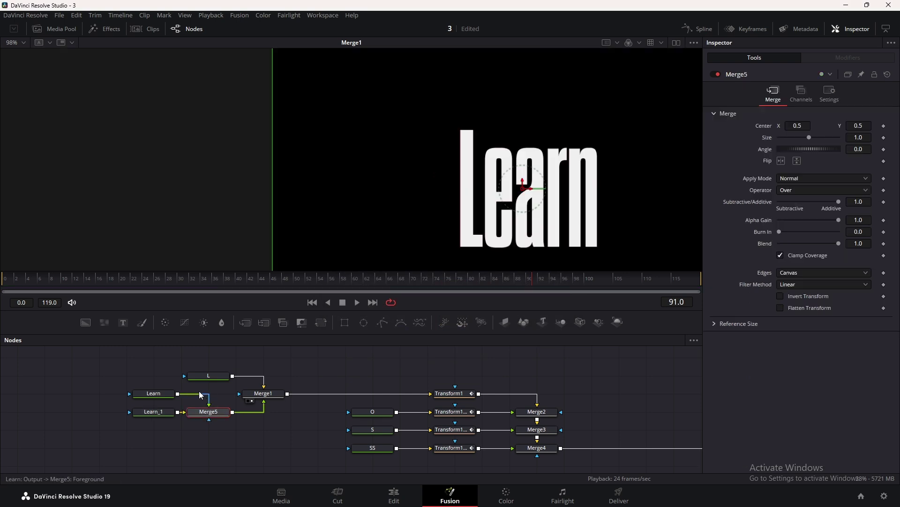
click(157, 393)
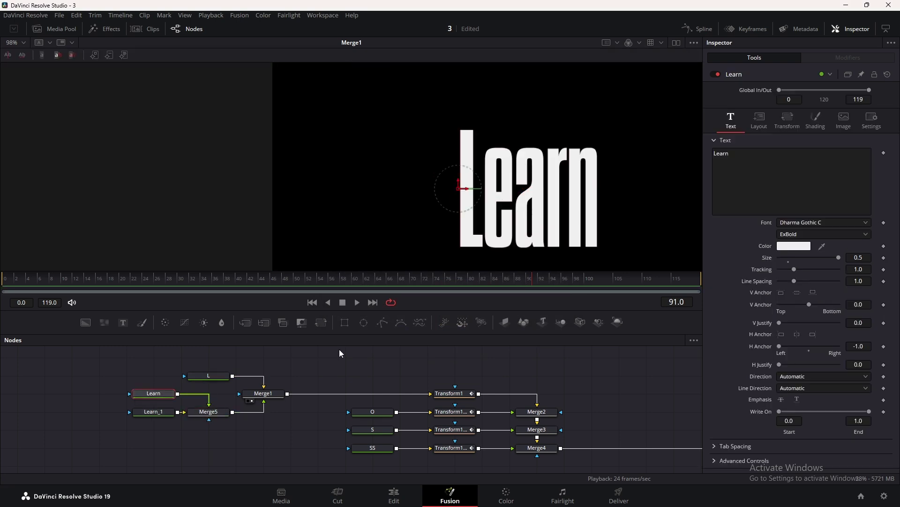
click(717, 153)
key(BackSpace)
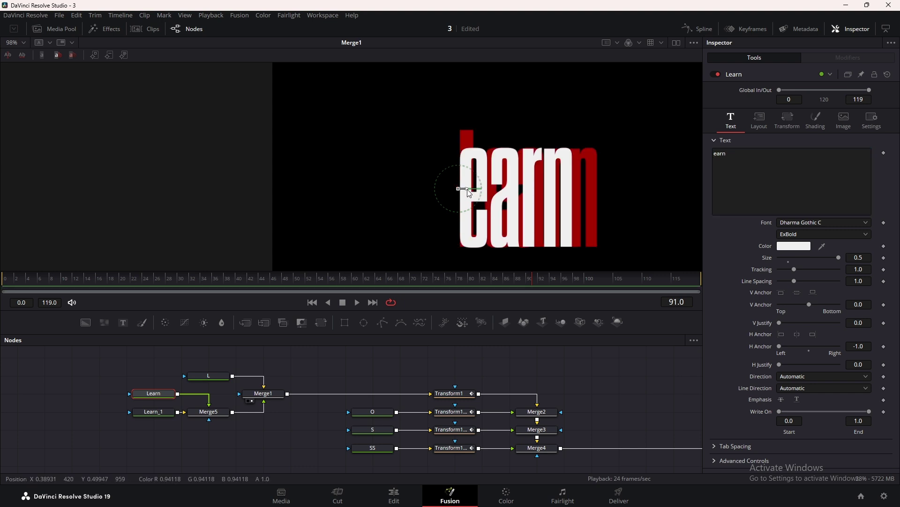
drag(468, 188, 492, 188)
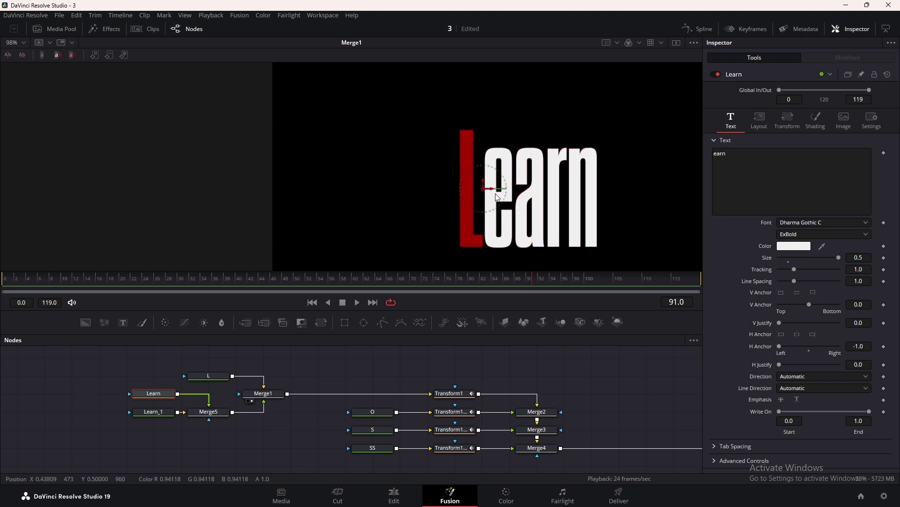
Delete the red Learn duplicate with its Merge5 node and move the Learn node back beside Merge1.
drag(150, 413, 241, 394)
key(Delete)
drag(167, 394, 220, 395)
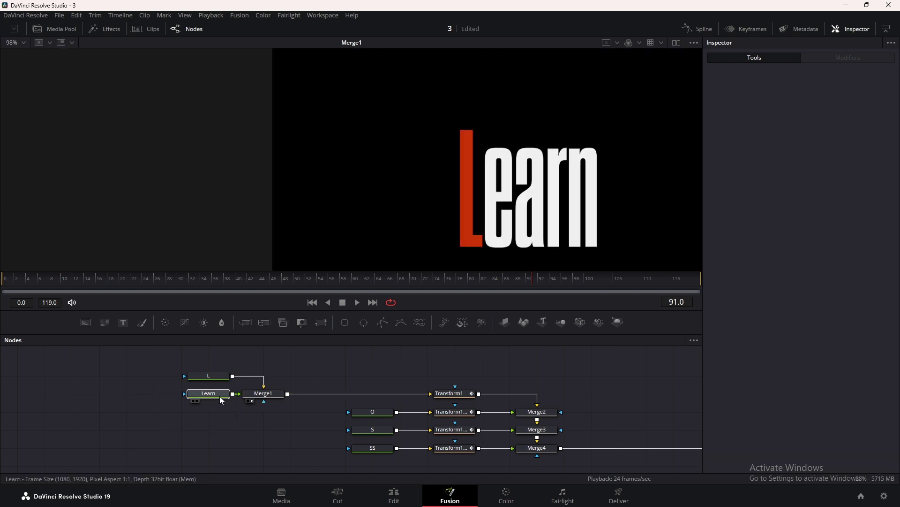
click(220, 396)
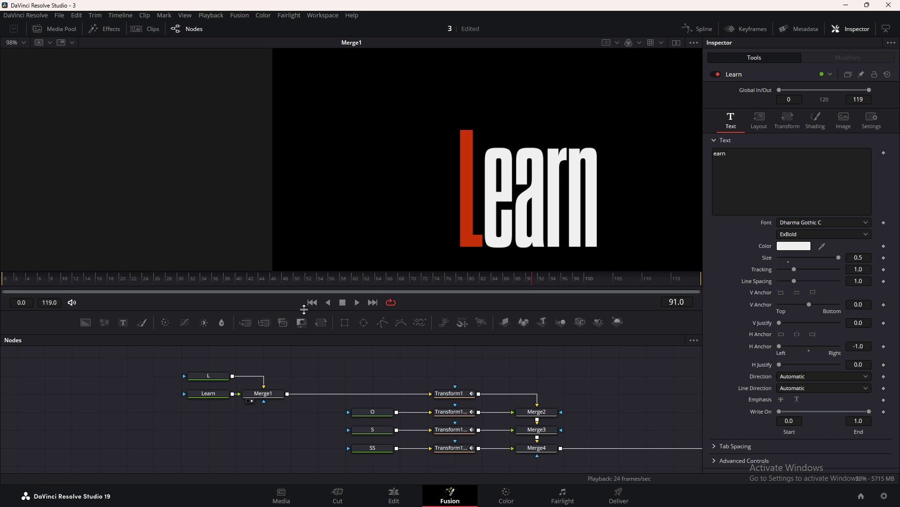
Go to frame 20 and insert a Transform node between the Learn text and Merge1.
click(123, 278)
click(219, 393)
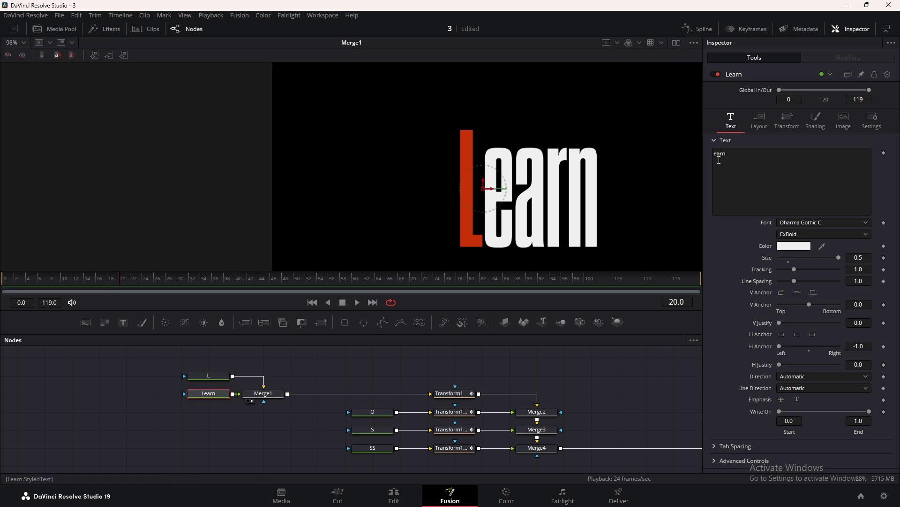
drag(202, 396, 147, 396)
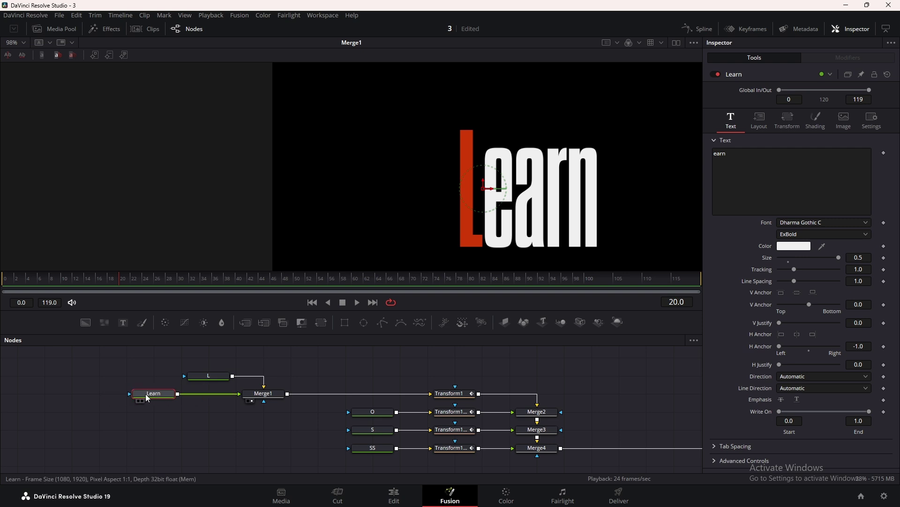
click(320, 322)
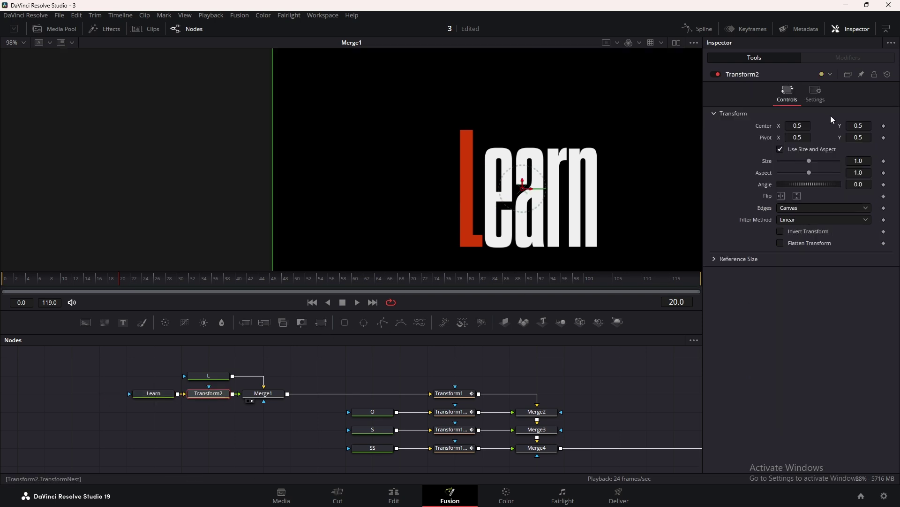
Keyframe the new Transform's Center X at 0.206 on frame 20 and 0.5 on frame 25.
click(884, 126)
mouse_move(797, 126)
mouse_down()
mouse_move(638, 127)
mouse_move(772, 126)
mouse_move(783, 136)
mouse_up()
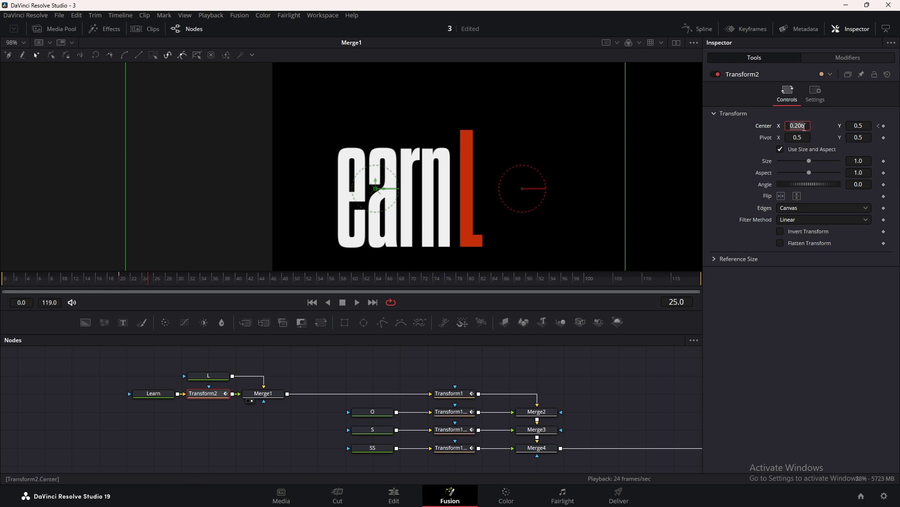
key(Tab)
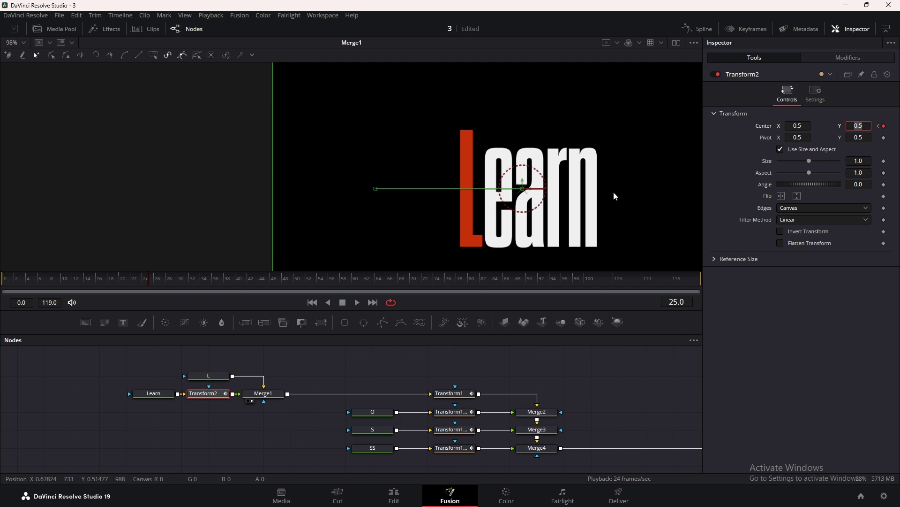
Shape the Transform2 displacement spline to rise quickly and ease into the last keyframe, and play the motion back.
click(695, 32)
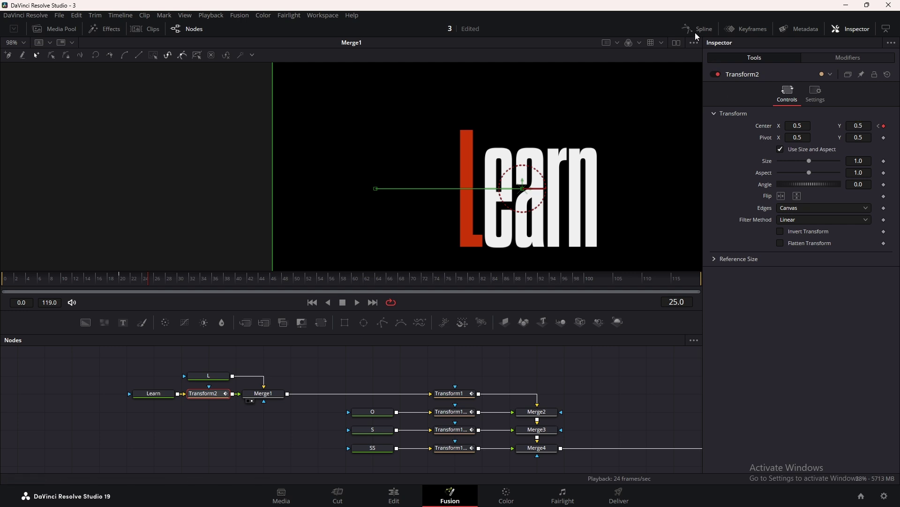
click(660, 341)
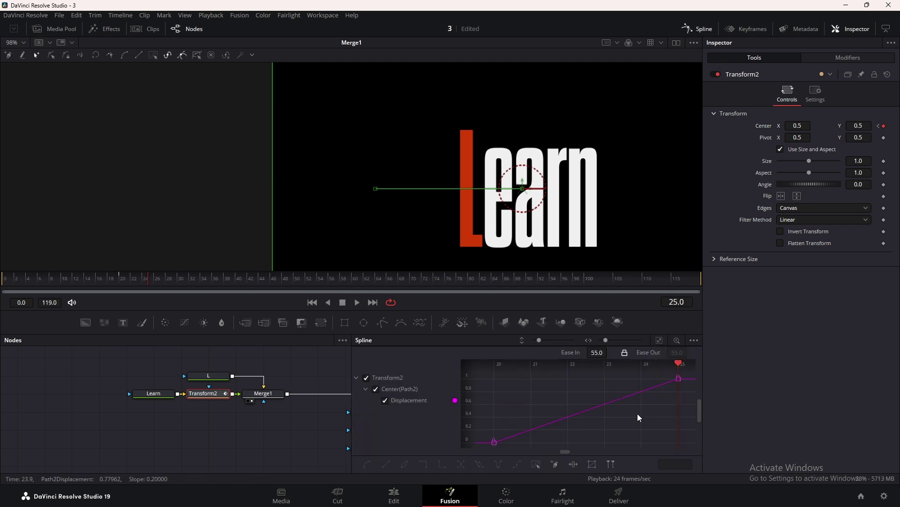
key(ctrl+a)
key(f)
drag(554, 444, 529, 398)
drag(615, 382, 531, 389)
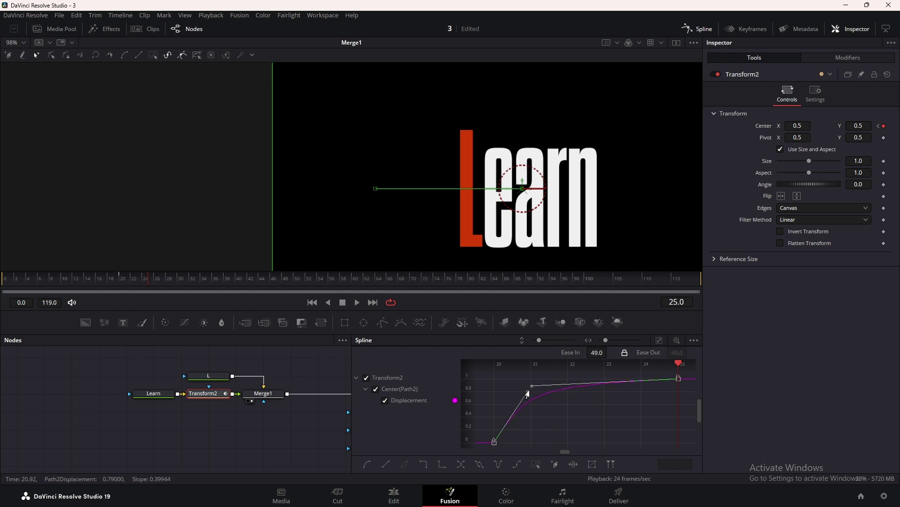
click(696, 31)
click(81, 282)
key(space)
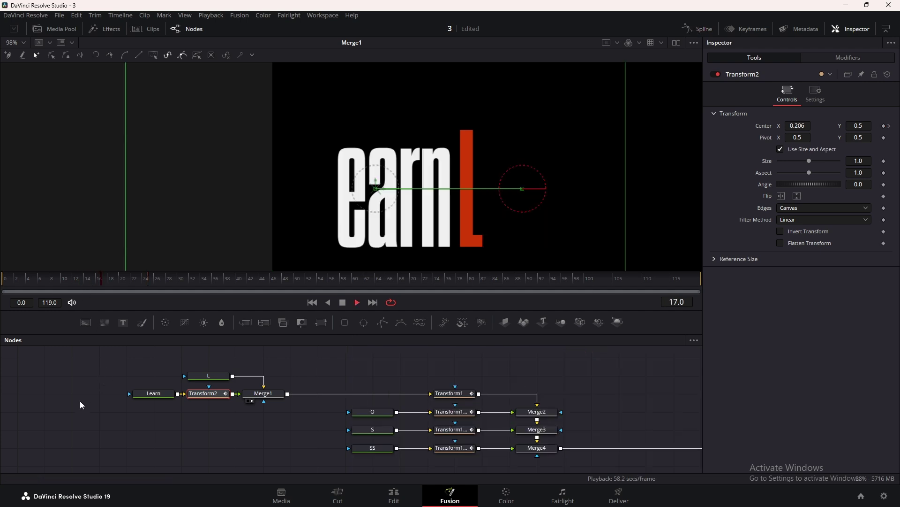
key(space)
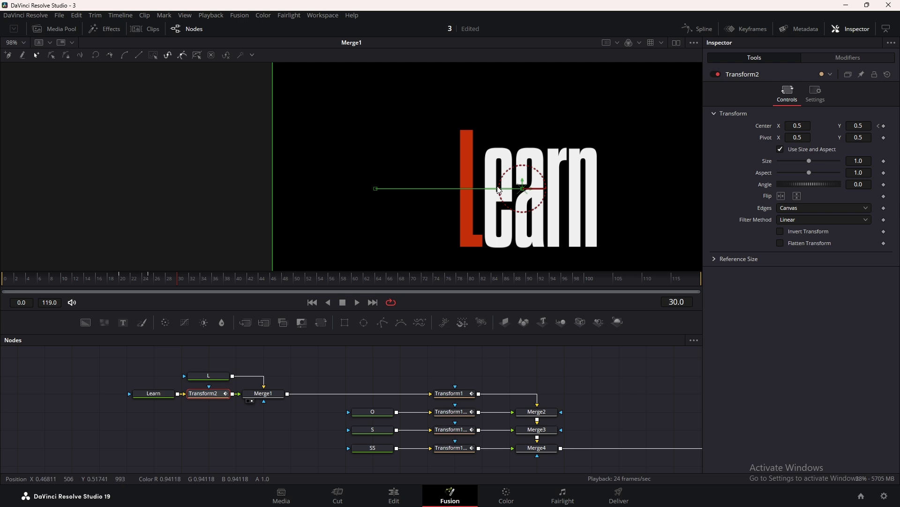
Mask Merge1 with an inverted rectangle at Center X about 0.17, ending at the L's right edge, with a soft edge of about 0.035.
drag(345, 322, 263, 400)
click(201, 411)
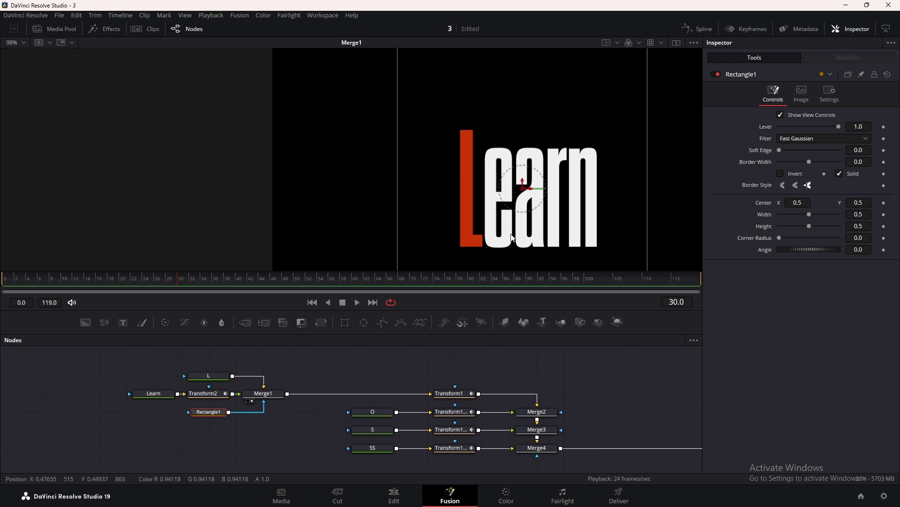
drag(532, 191, 366, 190)
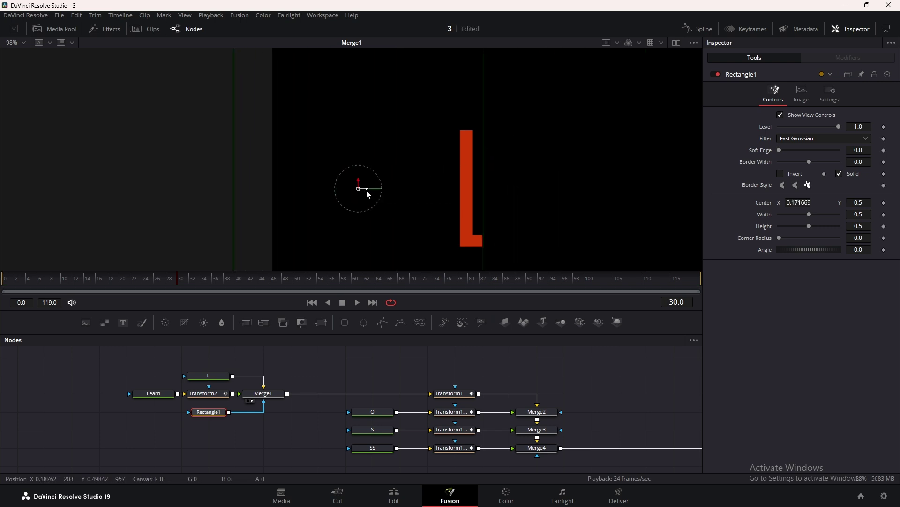
drag(777, 150, 787, 149)
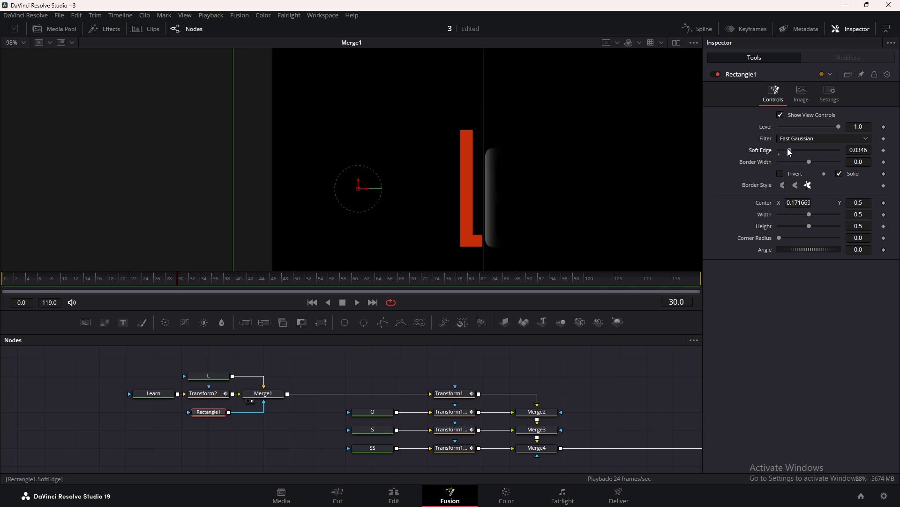
click(781, 173)
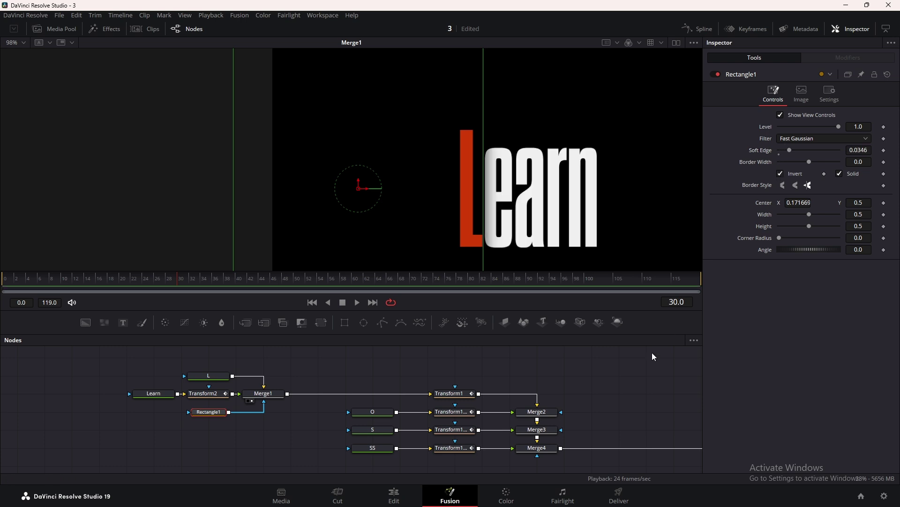
Check the mask edge beside the L around frame 23, shift the rectangle to Center X about 0.18, and scrub through the reveal.
scroll(499, 179, up, 5)
scroll(474, 154, down, 3)
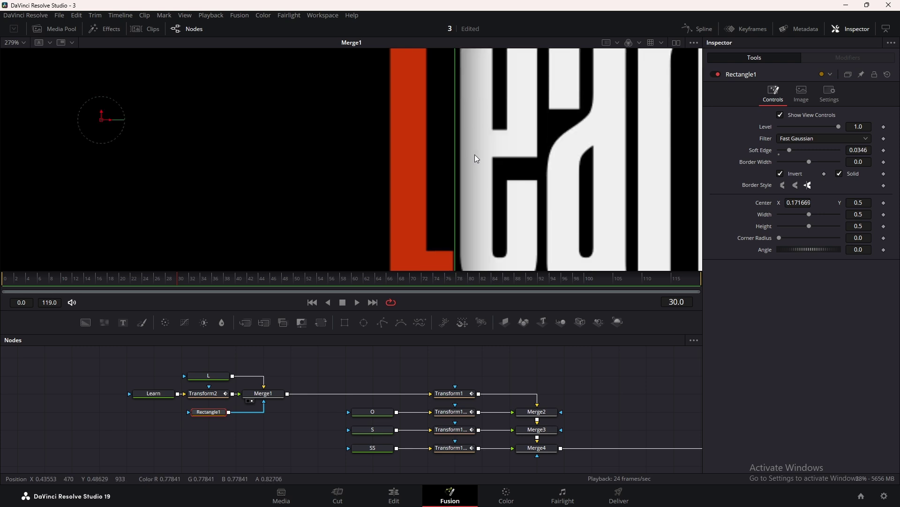
mouse_move(142, 277)
mouse_down()
mouse_move(132, 278)
mouse_move(140, 279)
mouse_up()
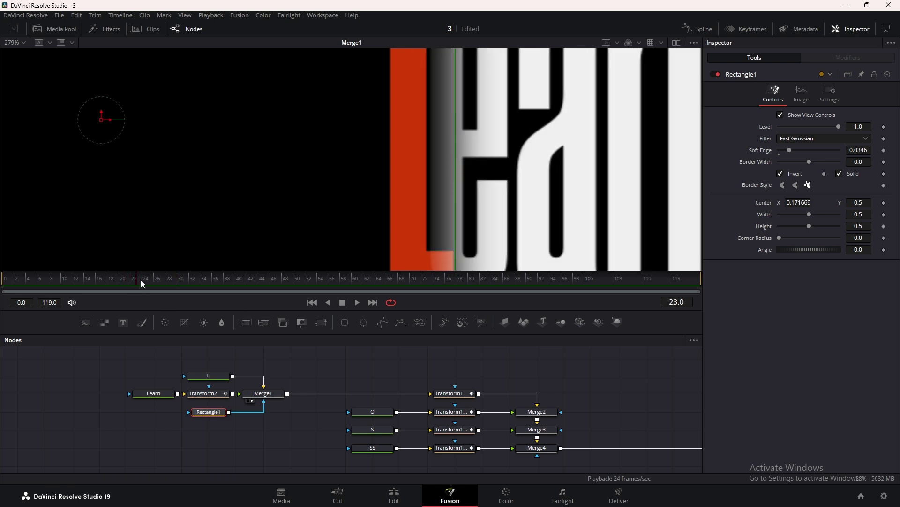
scroll(562, 159, down, 5)
scroll(563, 159, up, 2)
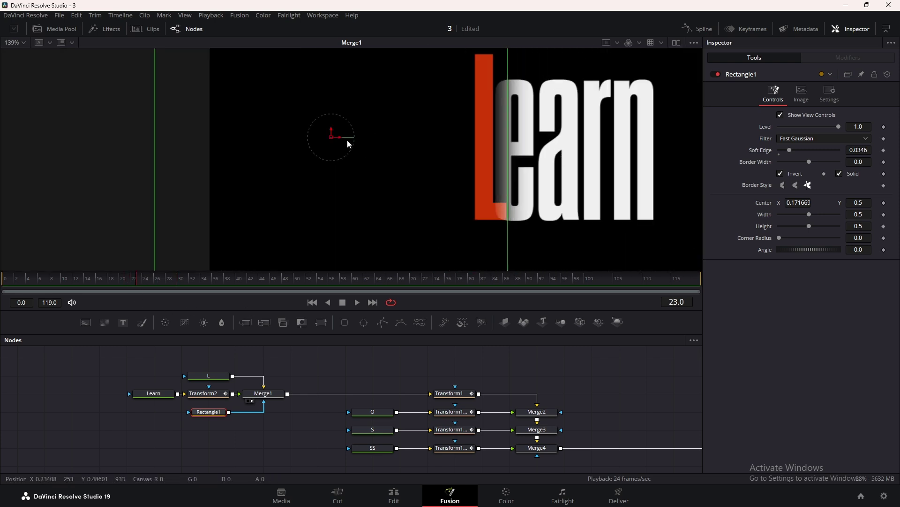
drag(339, 140, 345, 140)
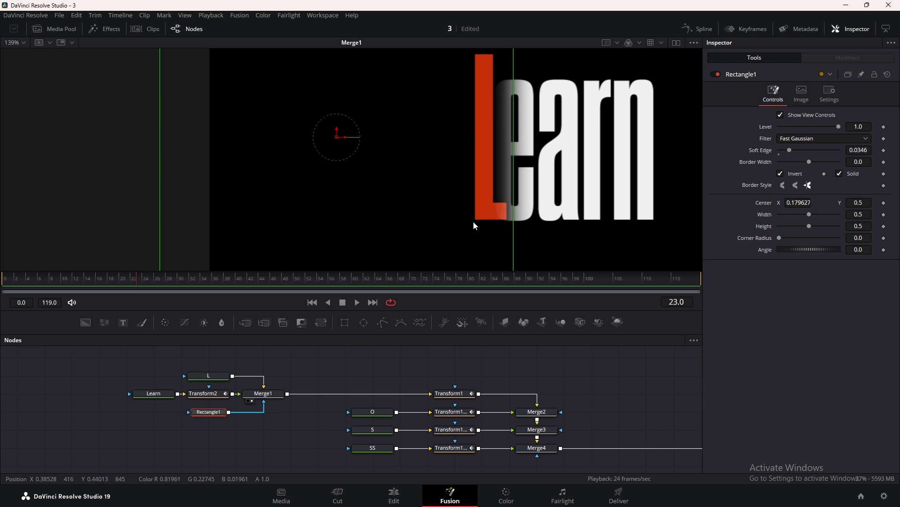
drag(123, 278, 176, 279)
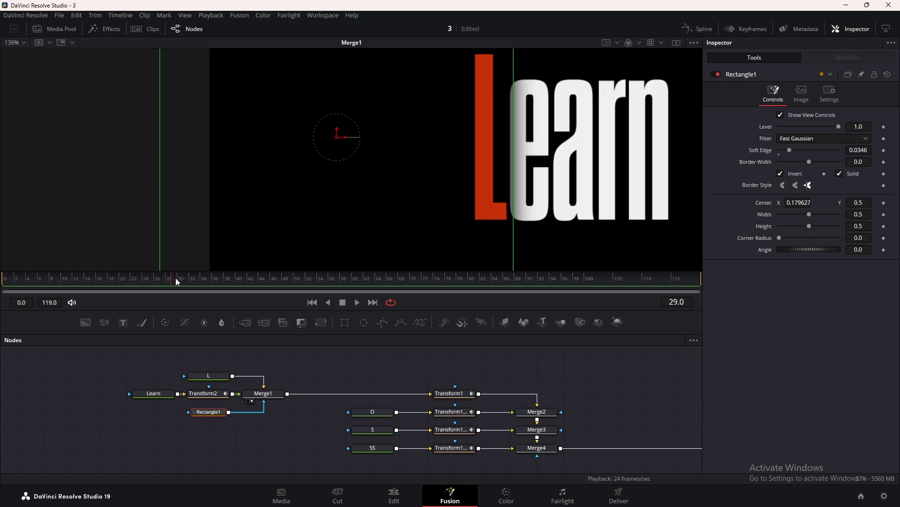
Group the L, Learn, Transform2, Rectangle1 and Merge1 nodes in an Underlay.
scroll(575, 218, down, 5)
drag(576, 218, 484, 156)
drag(137, 359, 289, 427)
key(shift+space)
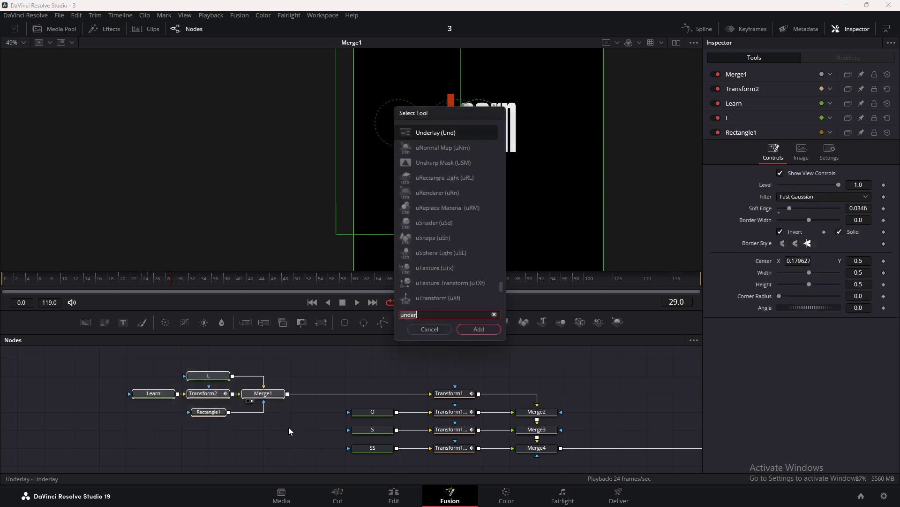
key(BackSpace)
key(BackSpace)
key(BackSpace)
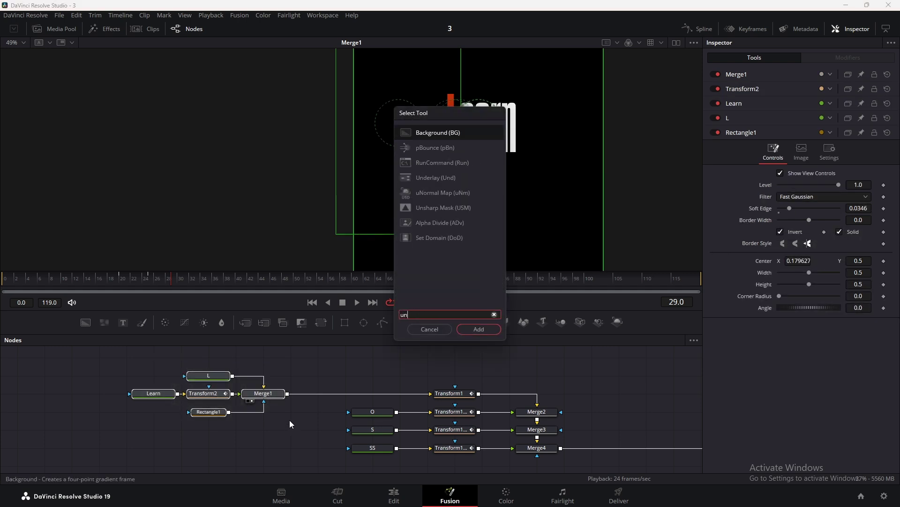
text(d)
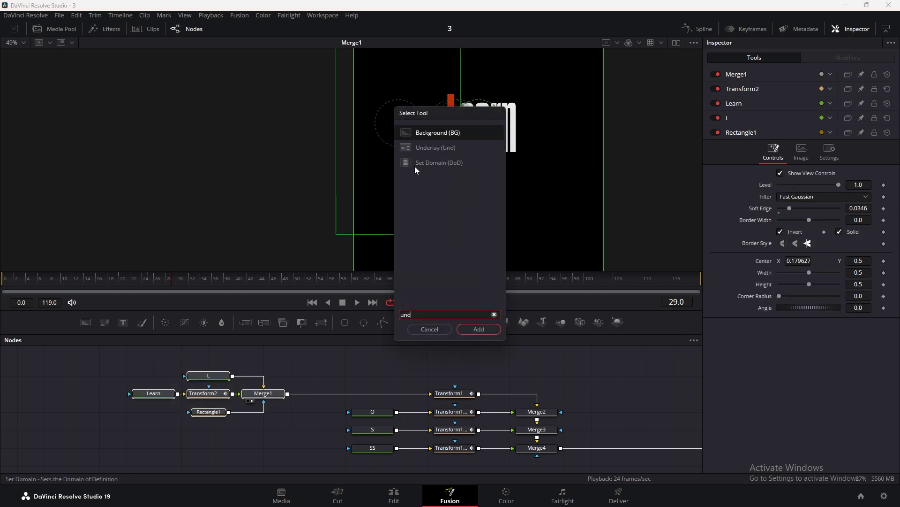
click(421, 149)
click(478, 329)
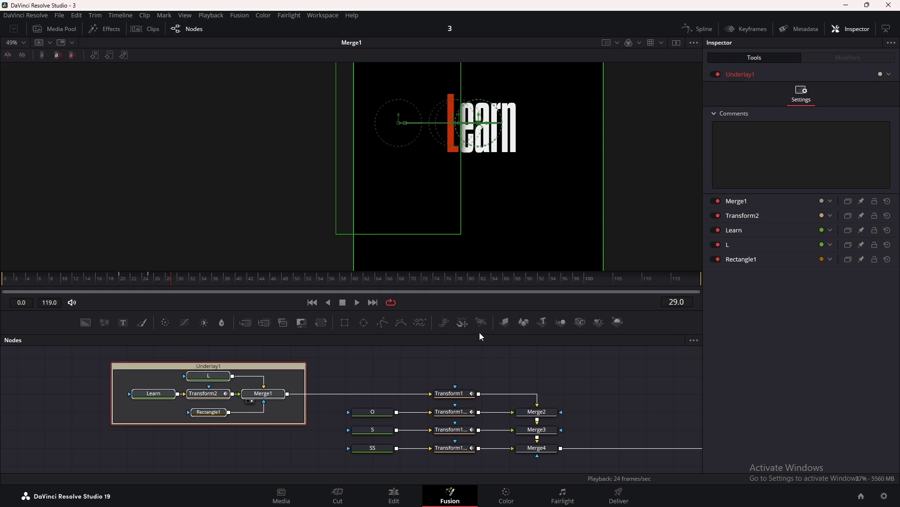
Move the O node below the underlay, paste a duplicate merged with it, and show that merge in the viewer.
drag(375, 412, 158, 449)
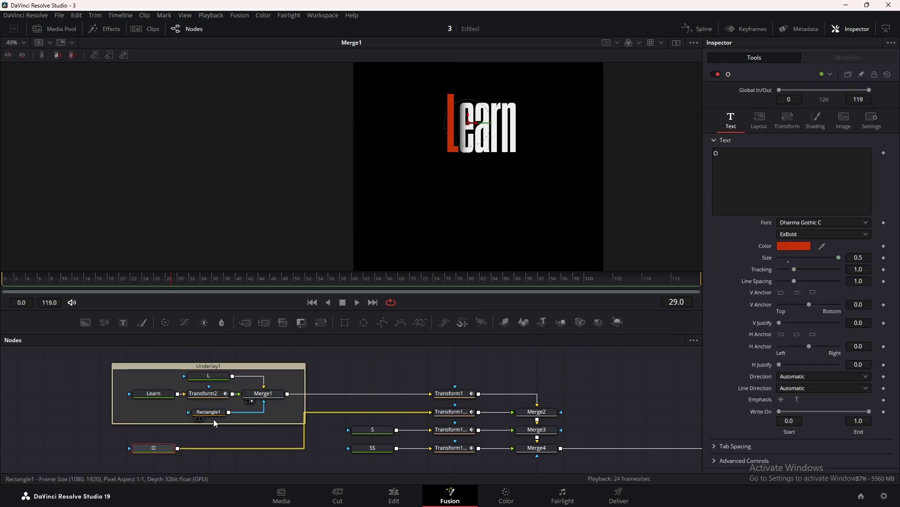
key(ctrl+c)
key(ctrl+v)
key(2)
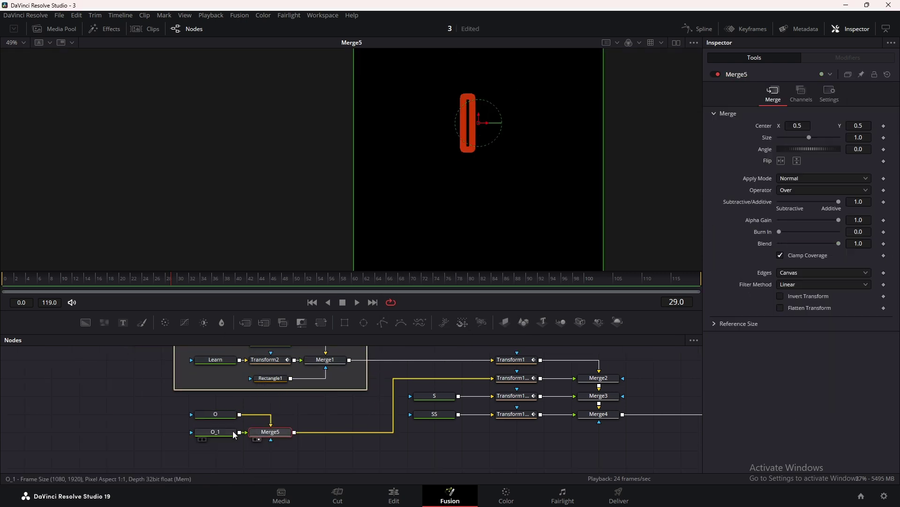
Change the duplicated O text to Opens and set its color to the white custom color.
click(216, 431)
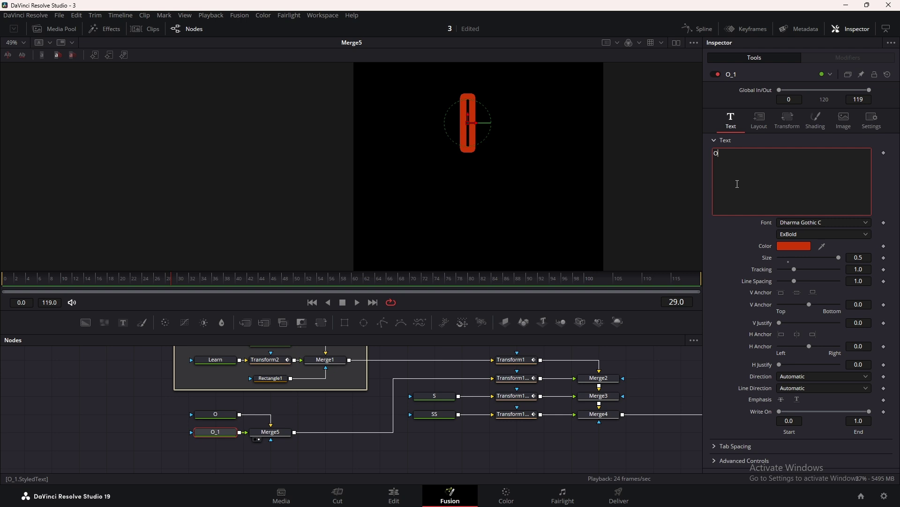
text(p)
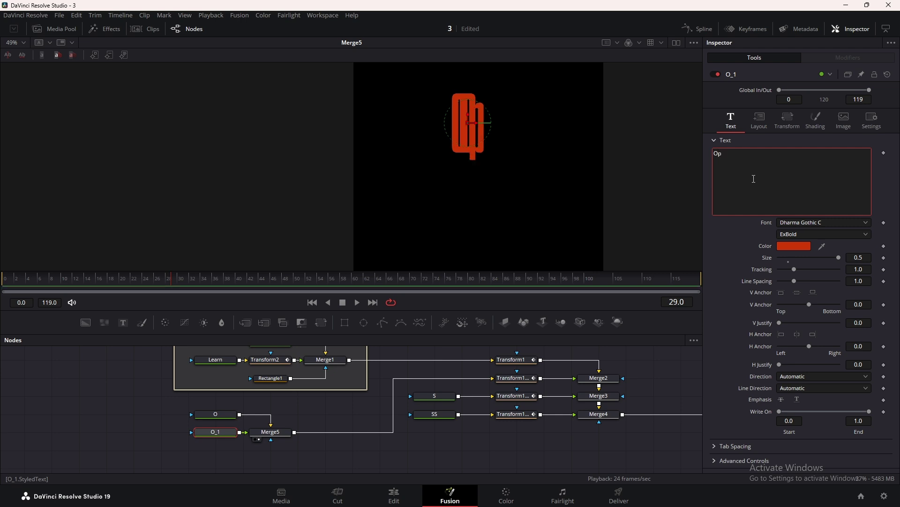
text(ens)
click(788, 245)
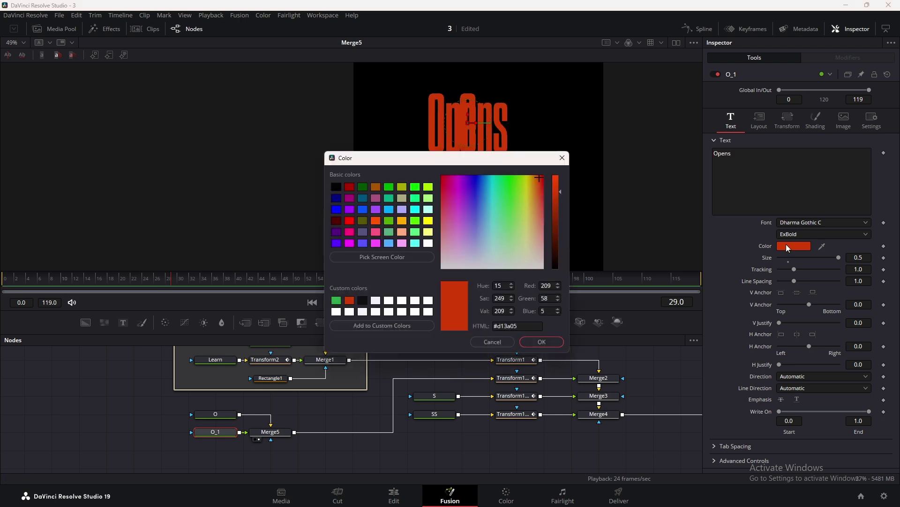
click(376, 301)
click(541, 342)
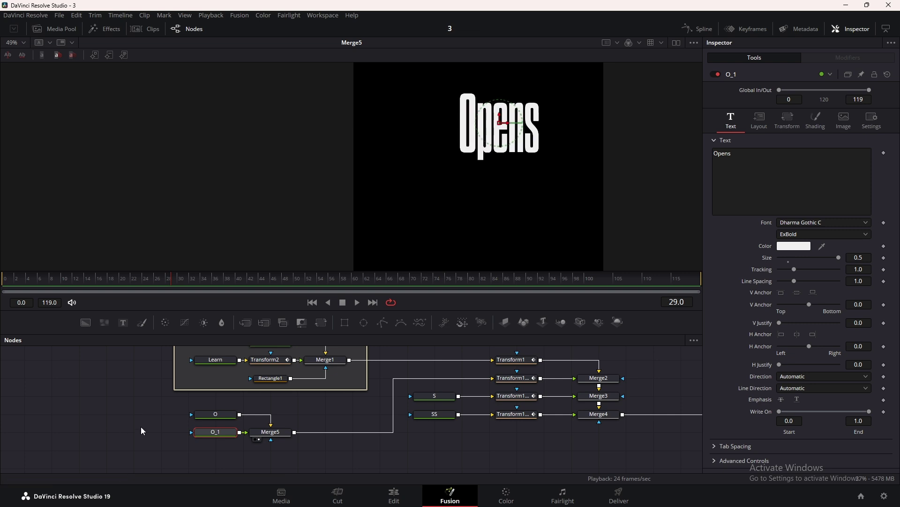
Rename the duplicated O_1 text node as Opens.
drag(153, 424, 113, 439)
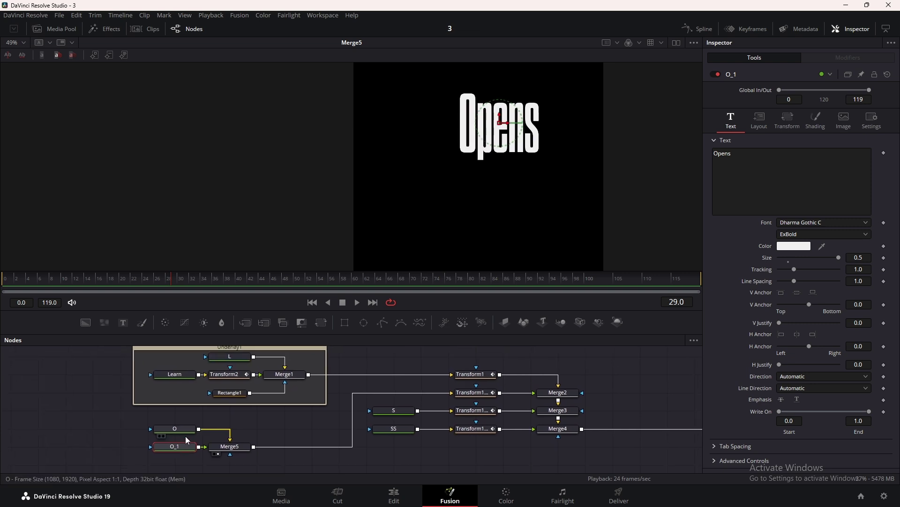
key(F2)
text(Learn)
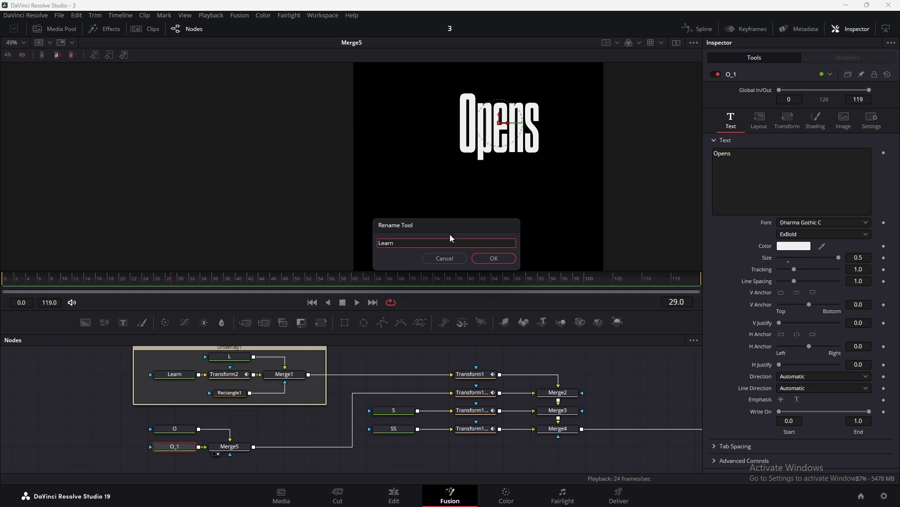
key(BackSpace)
key(BackSpace)
key(BackSpace)
key(BackSpace)
key(BackSpace)
text(Opens)
key(Return)
Move the Opens node farther from Merge5 and paste a duplicate of it merged with the original.
drag(274, 428, 321, 422)
drag(223, 441, 170, 441)
key(ctrl+c)
key(ctrl+v)
Color the Opens_1 duplicate dark red and swap the foreground and background inputs of Merge6.
click(176, 453)
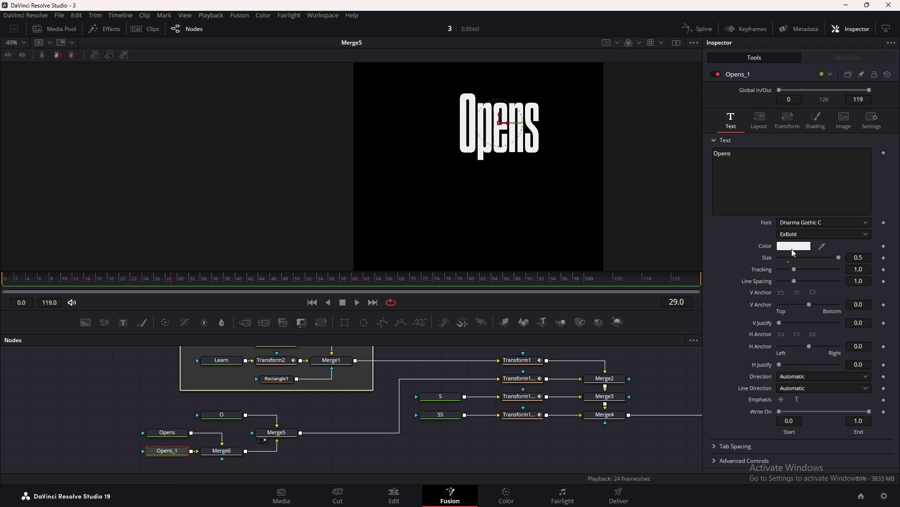
click(792, 248)
click(350, 187)
click(538, 341)
click(223, 451)
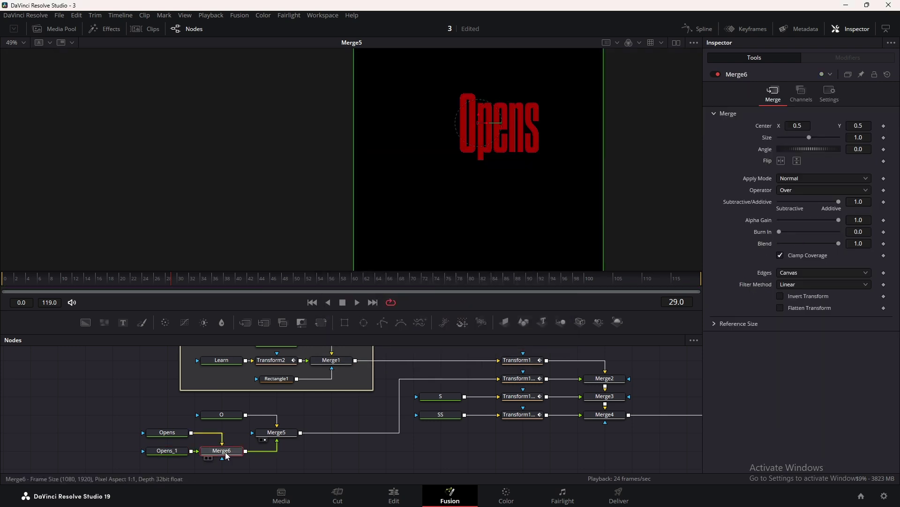
key(ctrl+t)
Remove the O from the Opens node's text so it reads pens, and align it over the dark red guide.
click(167, 432)
click(720, 153)
key(BackSpace)
scroll(505, 128, up, 3)
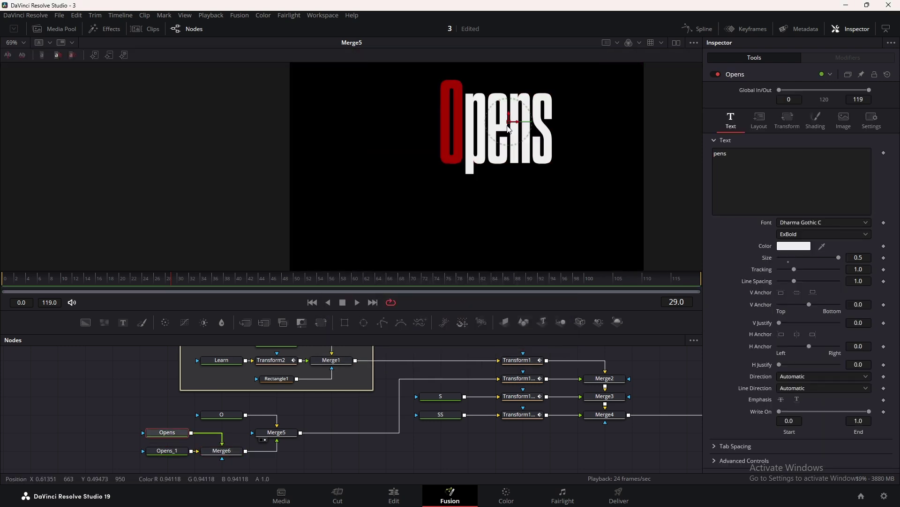
scroll(506, 127, down, 2)
Delete the Opens_1 and Merge6 guide nodes, and paste a copy of Transform2 after the Opens node.
drag(126, 444, 272, 432)
key(Delete)
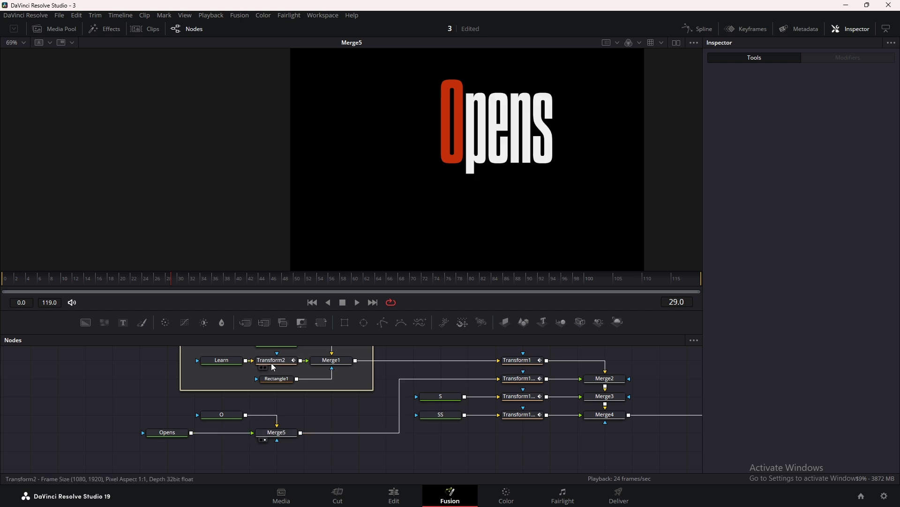
click(272, 362)
key(ctrl+c)
key(ctrl+v)
key(ctrl+x)
click(167, 438)
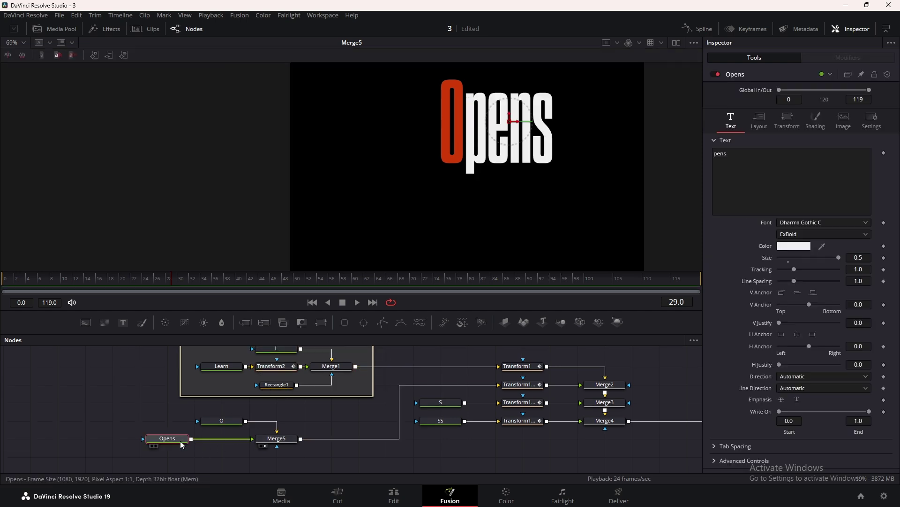
key(ctrl+v)
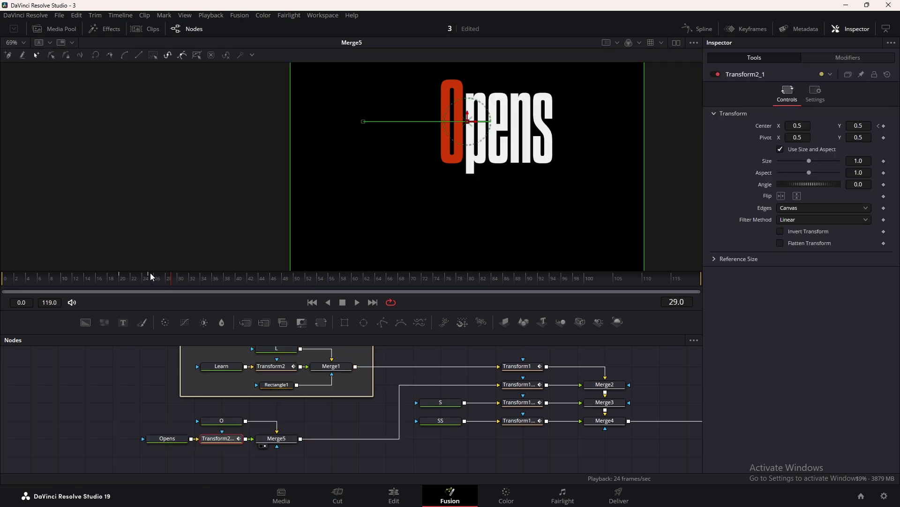
Shift the Center keyframes of Transform2_1 so the movement starts at frame 40.
drag(177, 279, 278, 282)
click(745, 29)
click(375, 364)
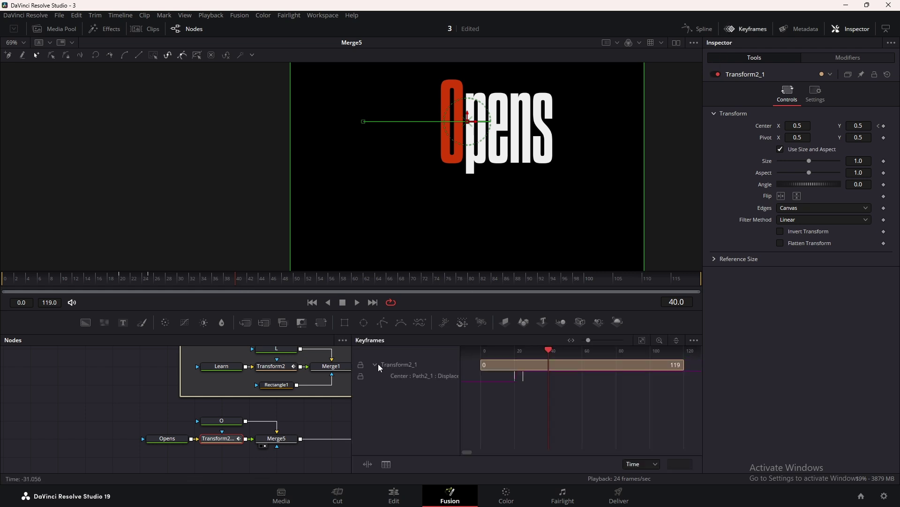
drag(489, 385, 549, 379)
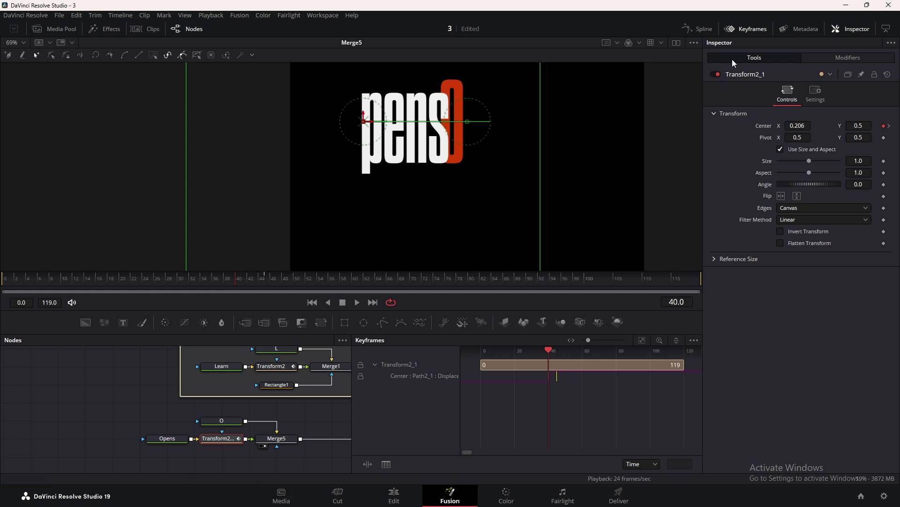
click(737, 29)
Mask Merge5 with a Rectangle centered at about X 0.238 and invert the mask.
drag(379, 413, 396, 398)
drag(344, 322, 238, 440)
drag(259, 440, 293, 429)
drag(476, 121, 383, 122)
click(781, 173)
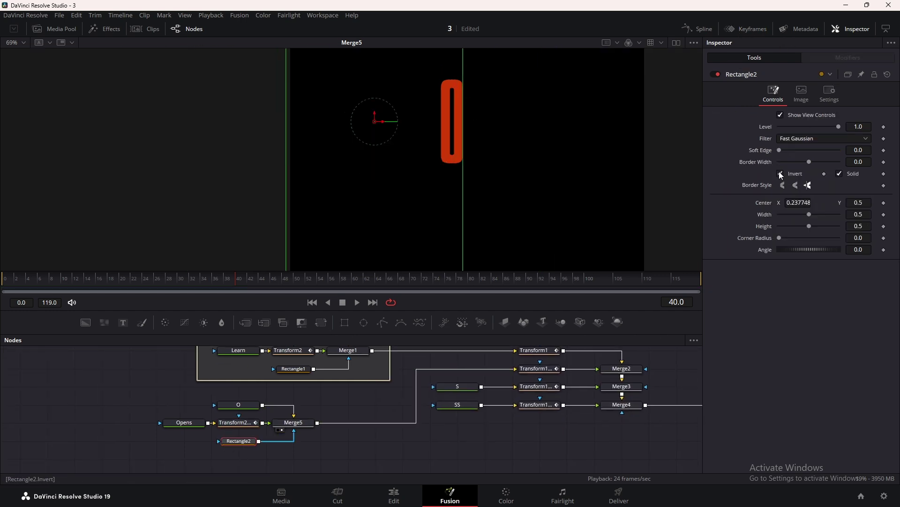
Set Rectangle2's soft edge to 0.0346 and Center X to about 0.257, play the reveal and save the project.
scroll(450, 125, up, 5)
scroll(440, 157, up, 3)
drag(270, 279, 241, 279)
drag(779, 150, 790, 150)
drag(244, 171, 264, 173)
scroll(473, 122, down, 5)
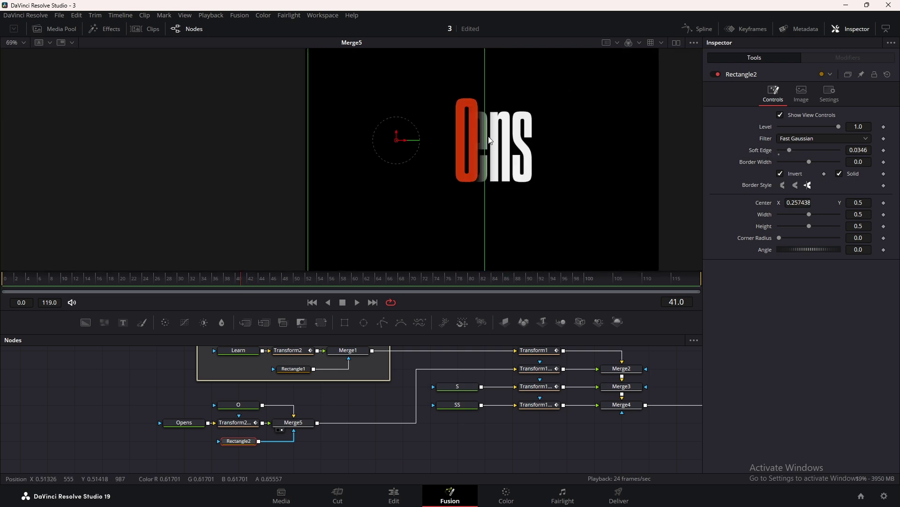
key(space)
key(ctrl+s)
Group the O, Opens, Transform2_1, Rectangle2 and Merge5 nodes in an Underlay.
drag(181, 401, 324, 451)
key(shift+space)
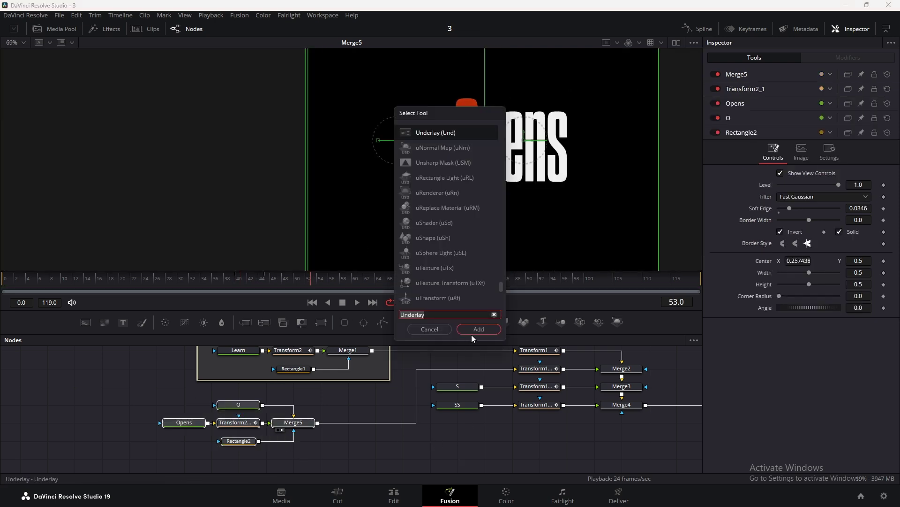
click(475, 330)
Try to rename the new underlay Opens, color it lime green, and save the project.
key(F2)
text(Opens)
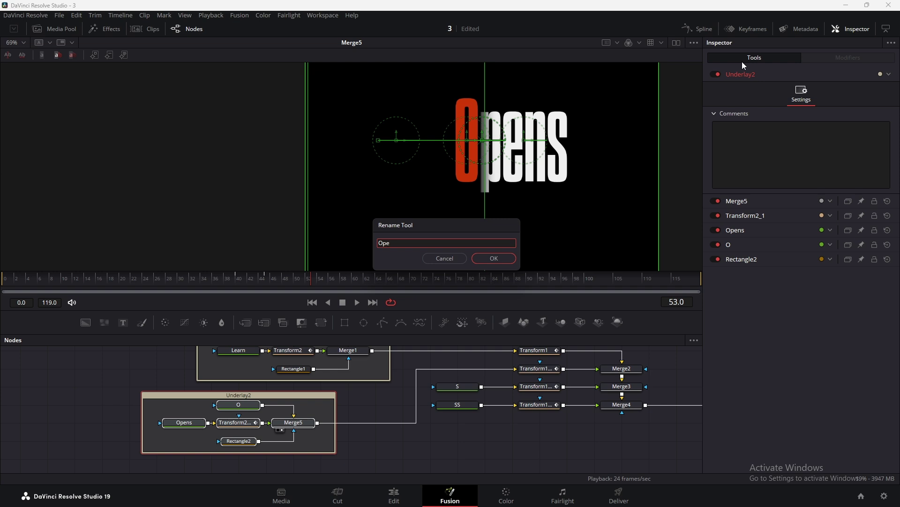
key(Return)
click(888, 74)
click(859, 123)
key(ctrl+s)
Move the S node below the lime green underlay and paste a duplicate merged with it.
drag(454, 437, 431, 404)
drag(435, 351, 269, 457)
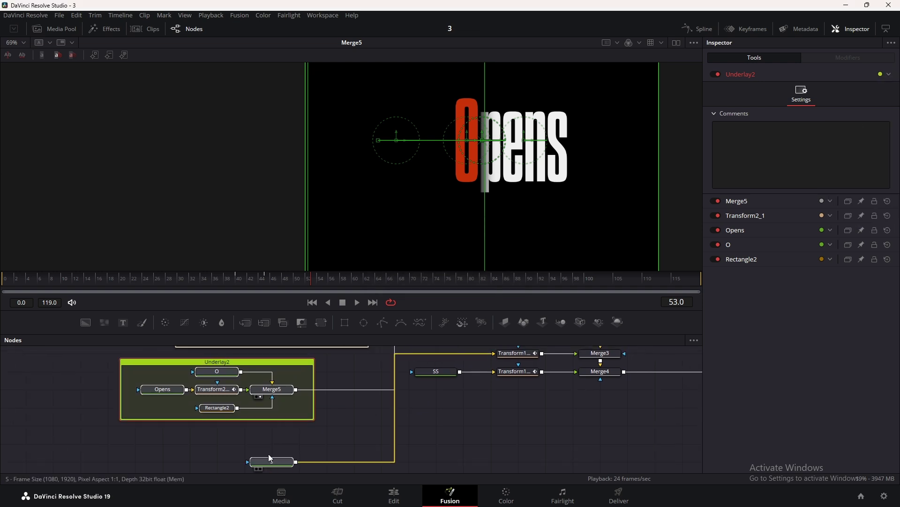
key(ctrl+c)
key(ctrl+v)
Change the duplicated S text to Skill and rename its node Skill.
click(274, 453)
click(756, 171)
text(kill)
key(F2)
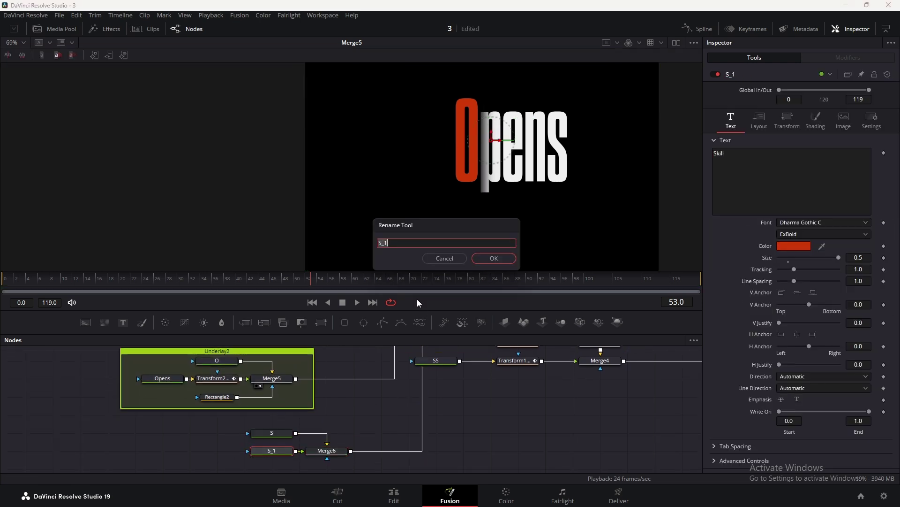
text(Skill)
key(Return)
Show Merge6 in the viewer, then color the Skill text white and align its S over the red S.
click(315, 458)
click(793, 246)
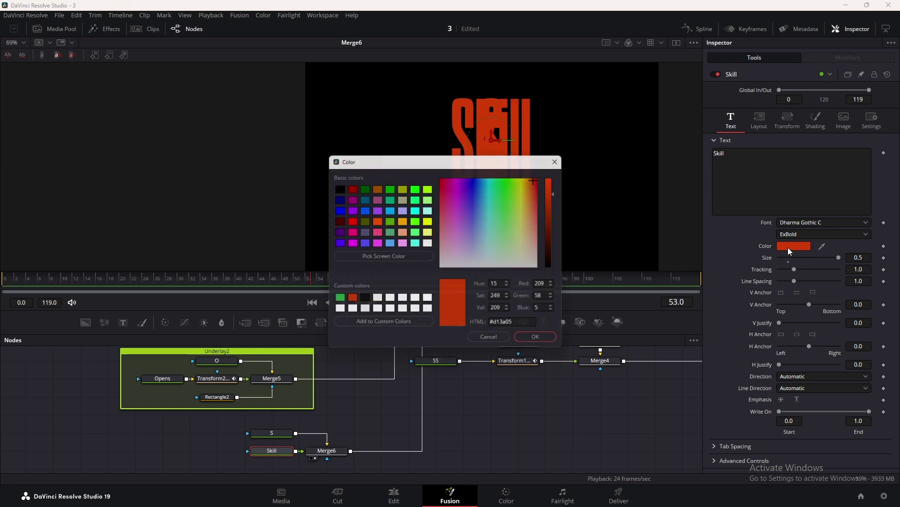
click(376, 297)
click(534, 337)
drag(500, 139, 528, 140)
Duplicate the Skill node into a merged dark red guide and swap Merge7's inputs so the original sits in front.
drag(268, 452, 212, 461)
key(ctrl+v)
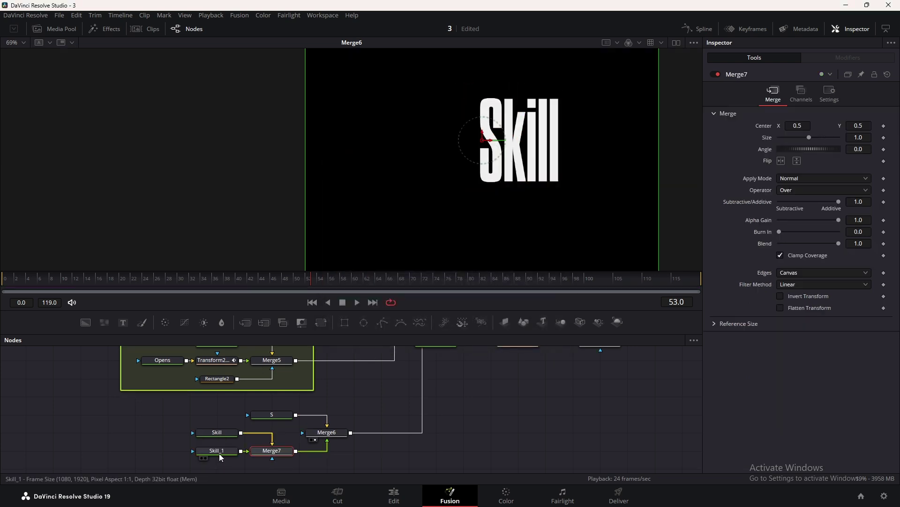
click(218, 453)
click(793, 246)
click(352, 221)
click(541, 341)
click(270, 451)
key(ctrl+t)
Remove the S from the Skill node's text so it reads kill, and align it over the dark red guide.
click(223, 436)
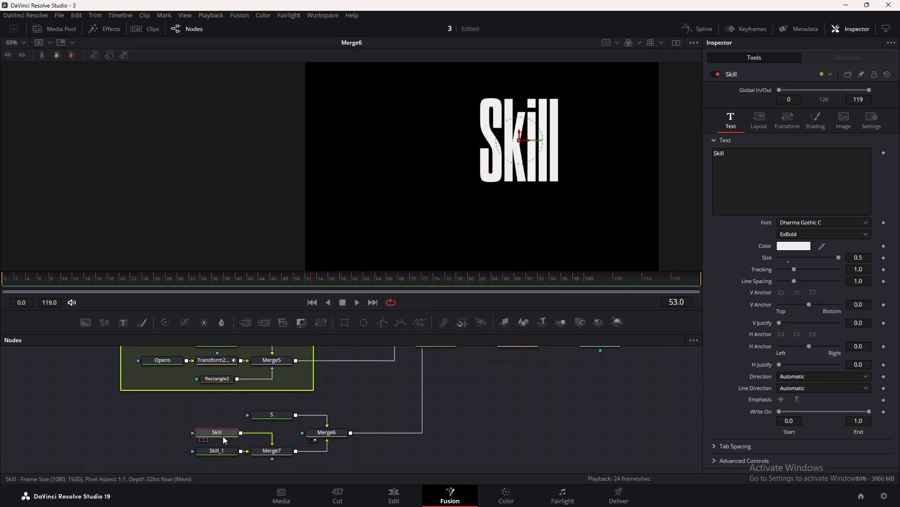
click(717, 153)
key(BackSpace)
drag(529, 140, 540, 140)
Delete the Skill_1 and Merge7 guide nodes, and paste a copy of Transform2_1 between Skill and Merge6.
drag(181, 445, 321, 432)
key(Delete)
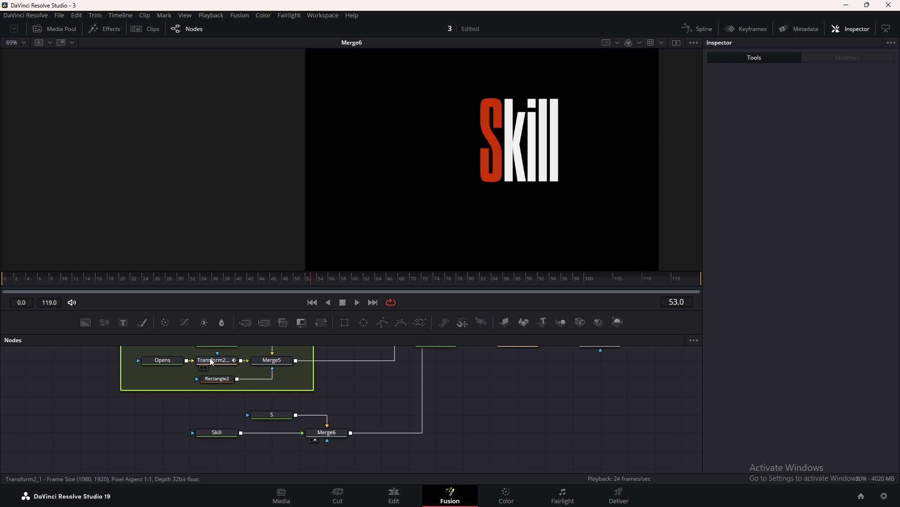
click(212, 359)
key(ctrl+c)
click(272, 439)
key(ctrl+v)
Shift the Center keyframes of Transform2_1_1 so the movement starts at frame 60.
click(745, 29)
click(374, 364)
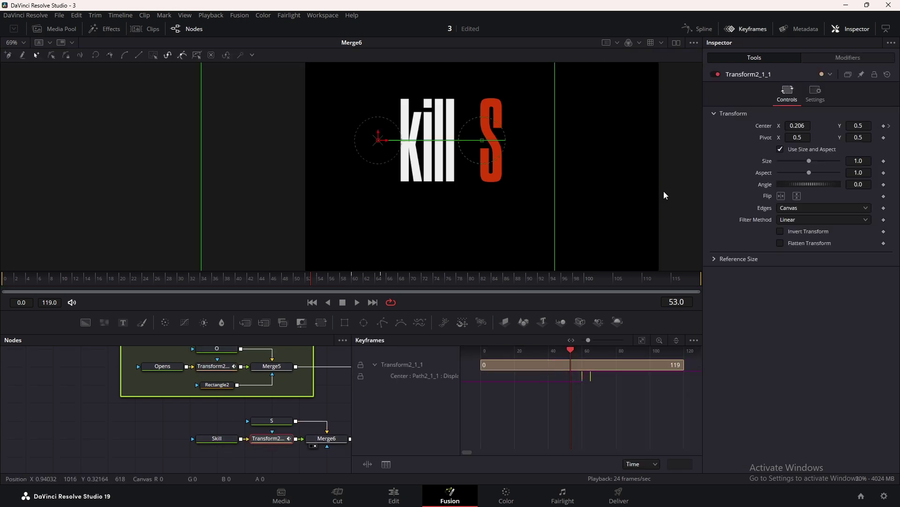
click(747, 29)
Mask Merge6 with an inverted Rectangle at Center X about 0.318 with a soft edge of 0.0252.
click(345, 322)
drag(292, 451, 327, 435)
click(407, 282)
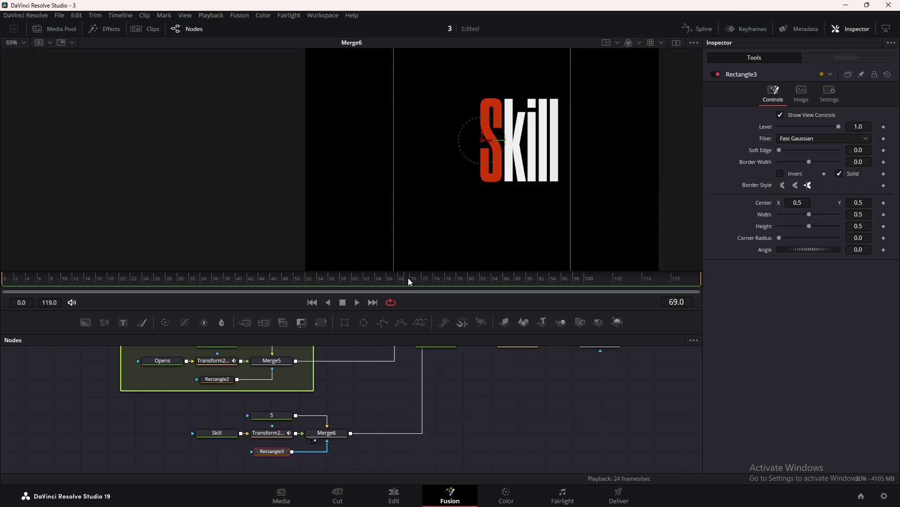
drag(490, 140, 377, 136)
scroll(459, 145, up, 2)
click(366, 281)
click(787, 150)
click(780, 174)
Group the S, Skill, Transform2_1_1, Rectangle3 and Merge6 nodes in an Underlay.
drag(362, 393, 214, 449)
key(shift+space)
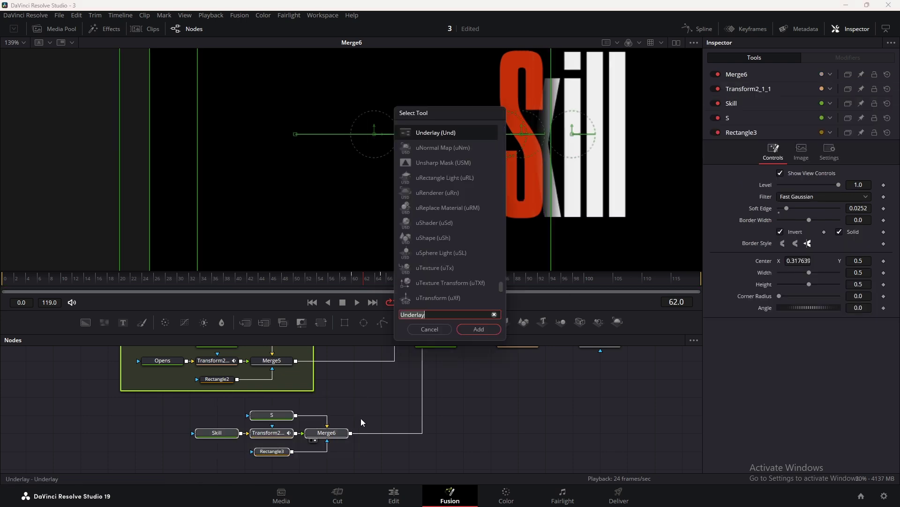
click(478, 329)
Enter Skill as the new underlay's name and color the underlay orange.
double_click(745, 74)
text(Skill)
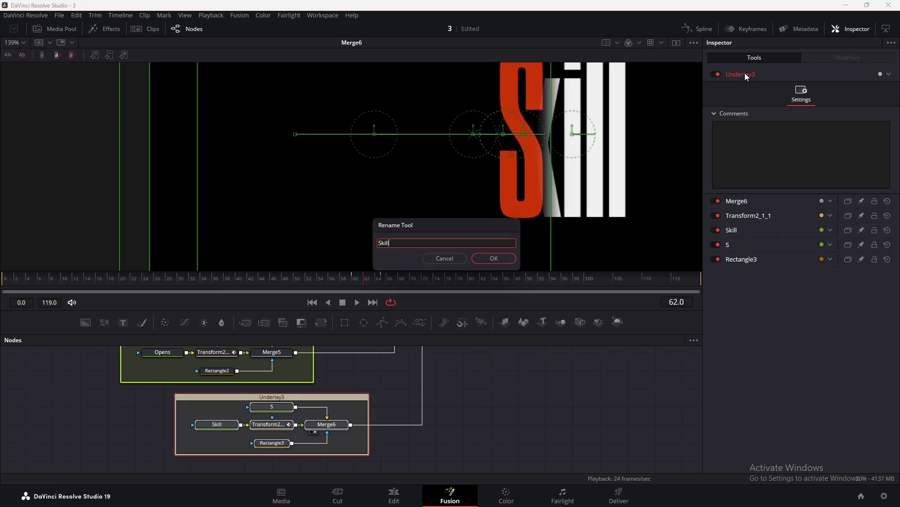
key(Return)
click(888, 75)
click(872, 105)
click(492, 428)
Move the SS node below the orange underlay, paste a duplicate merged with it, and show Merge7 in the viewer.
drag(381, 382, 323, 358)
drag(393, 353, 340, 456)
drag(416, 447, 480, 375)
drag(403, 384, 293, 418)
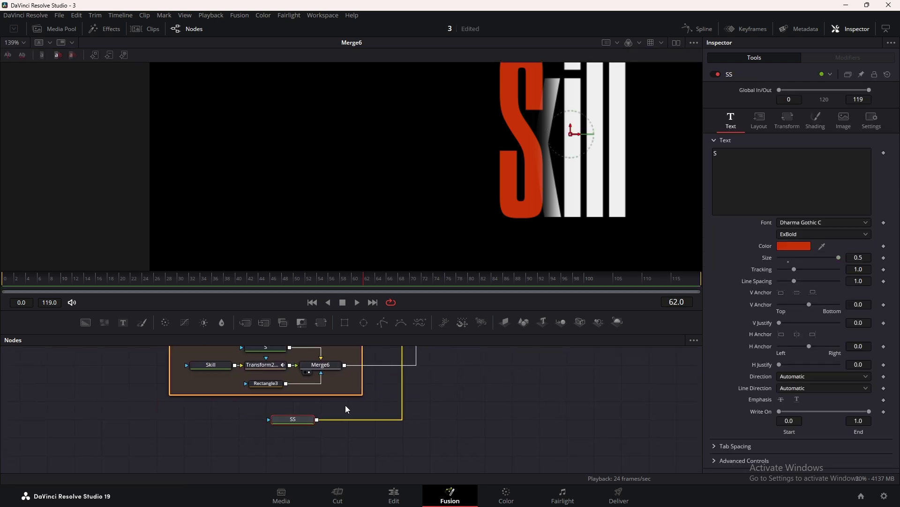
key(ctrl+c)
key(ctrl+v)
drag(348, 437, 387, 205)
scroll(563, 211, down, 2)
Change the duplicated SS_1 text to Success and color it white.
click(292, 436)
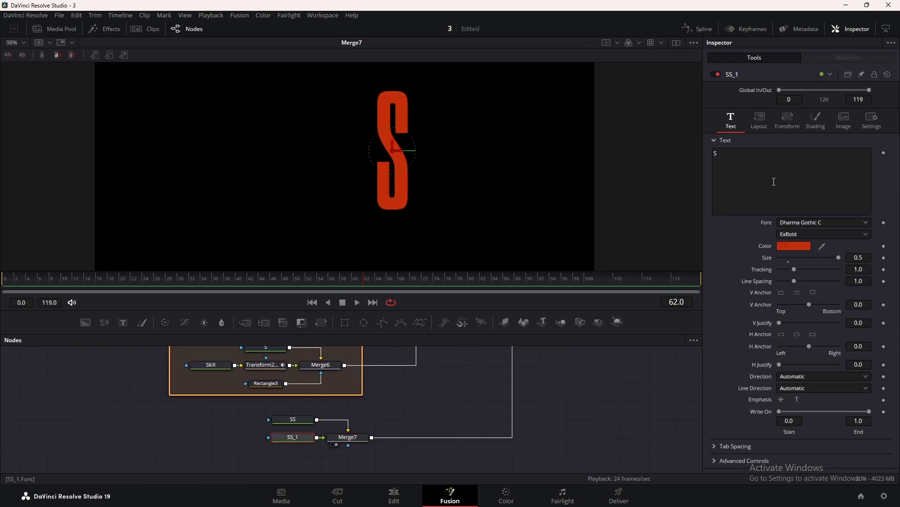
click(764, 156)
text(uccess)
click(793, 246)
click(428, 244)
click(539, 339)
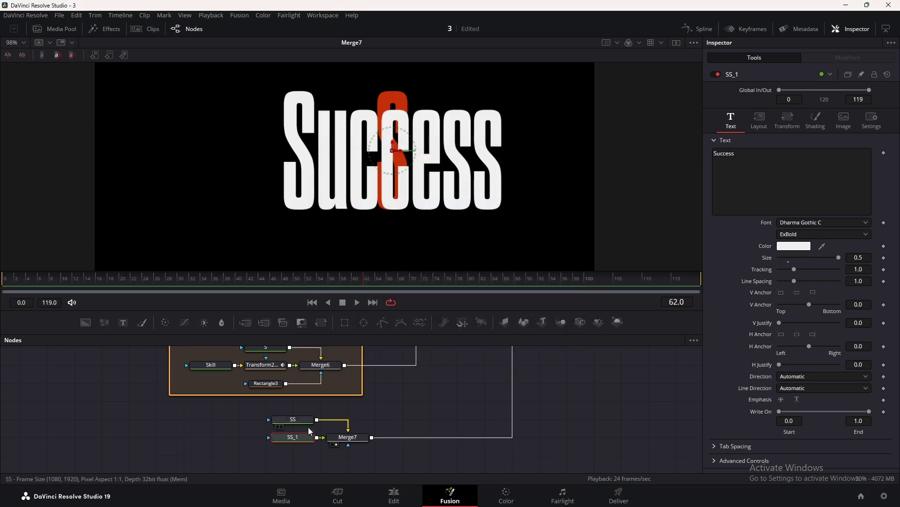
Rename the SS_1 node Success and align the word's first S over the red S.
key(F2)
text(Success)
key(Return)
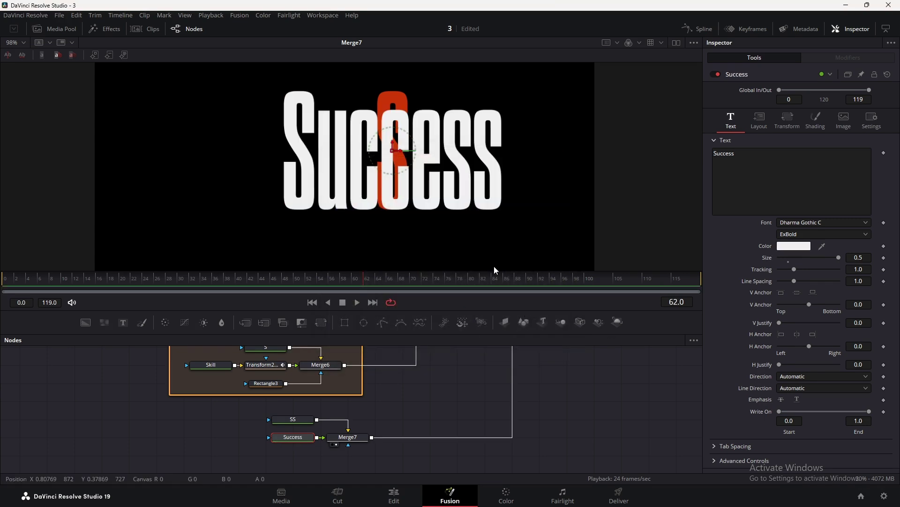
drag(389, 153, 484, 153)
Duplicate the Success node into a merged dark red guide and swap Merge8's inputs so the original sits in front.
key(ctrl+c)
key(ctrl+v)
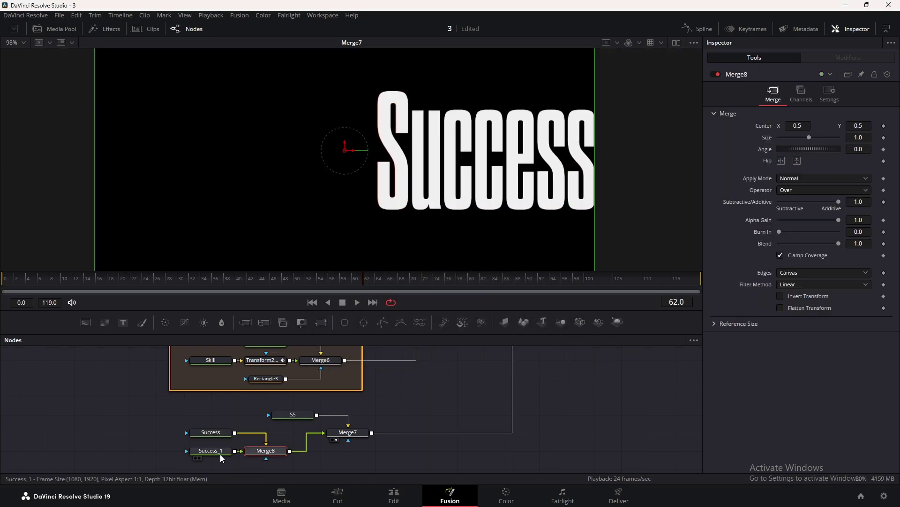
click(221, 454)
click(793, 246)
click(349, 187)
click(542, 342)
click(250, 450)
key(ctrl+t)
Remove the first S from the Success node's text so it reads uccess, and align it over the dark red guide.
click(210, 432)
drag(717, 154, 679, 177)
key(BackSpace)
drag(496, 151, 512, 152)
Delete the Success_1 and Merge8 guide nodes, and paste a copy of Transform2_1_1 between Success and Merge7.
drag(174, 448, 282, 461)
key(Delete)
mouse_move(235, 433)
mouse_down()
mouse_move(346, 433)
mouse_move(238, 432)
mouse_up()
click(261, 361)
key(ctrl+c)
click(238, 432)
key(ctrl+v)
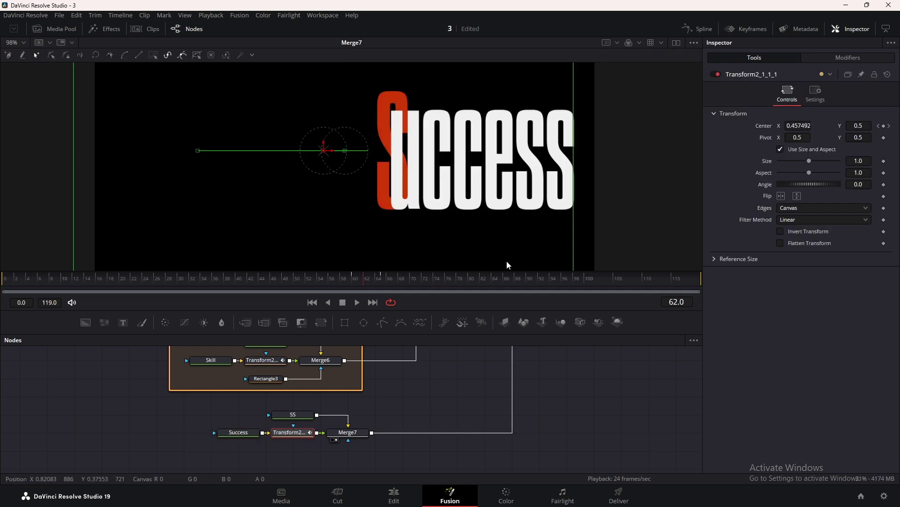
Shift the Center keyframes of Transform2_1_1_1 so the movement starts at frame 80.
click(747, 29)
drag(589, 378, 614, 380)
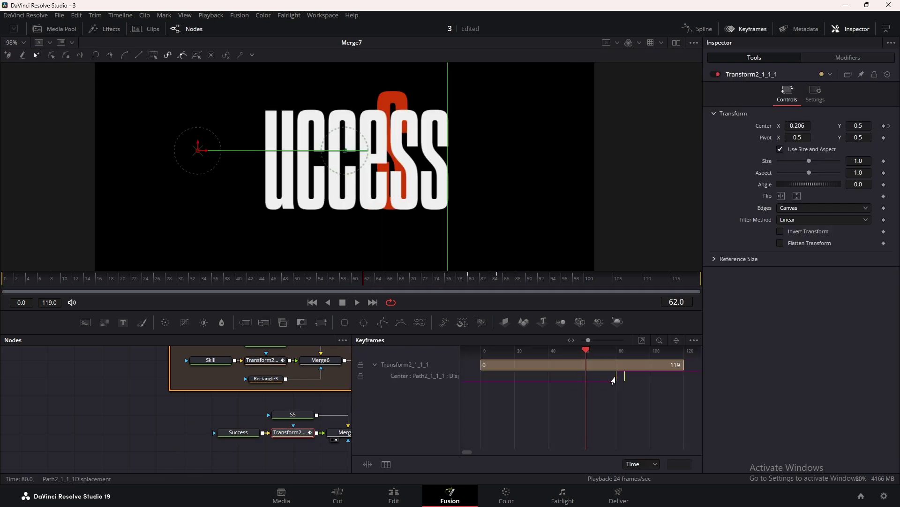
click(761, 32)
At frame 82, mask Merge7 with an inverted Rectangle at Center X about 0.377 with a soft edge of 0.0299.
mouse_move(483, 280)
mouse_down()
mouse_move(430, 281)
mouse_move(485, 281)
mouse_up()
drag(345, 322, 293, 450)
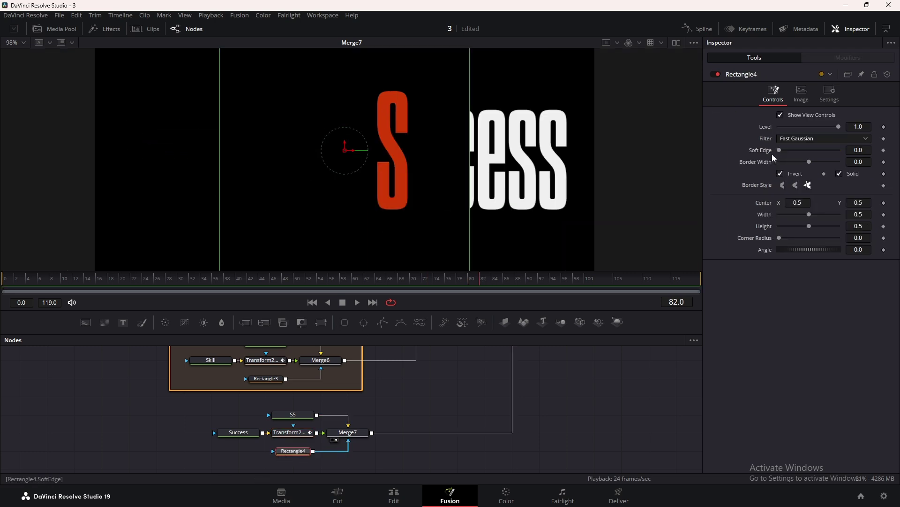
drag(356, 150, 294, 156)
drag(786, 150, 788, 150)
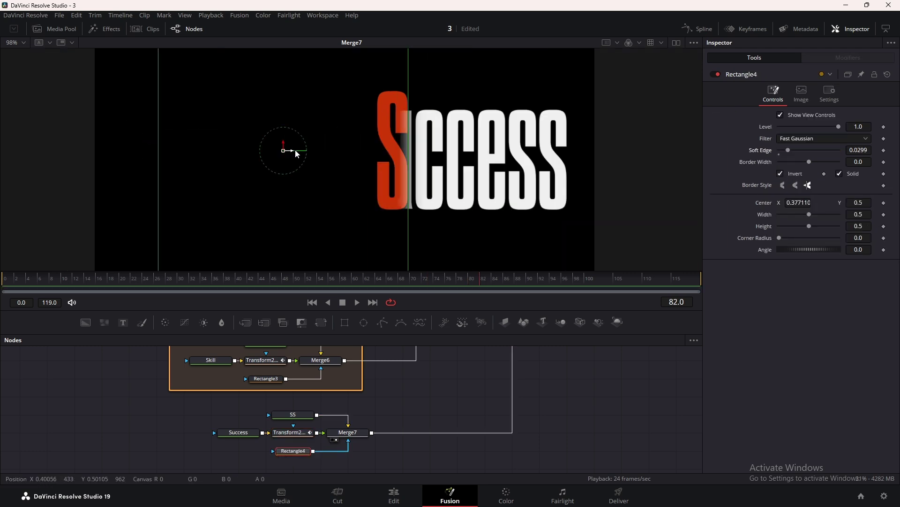
Nudge Rectangle4's center slightly along the word, then group the Success nodes in an Underlay coloured purple.
drag(294, 150, 300, 151)
drag(476, 374, 495, 375)
drag(392, 401, 239, 455)
key(shift+space)
key(Return)
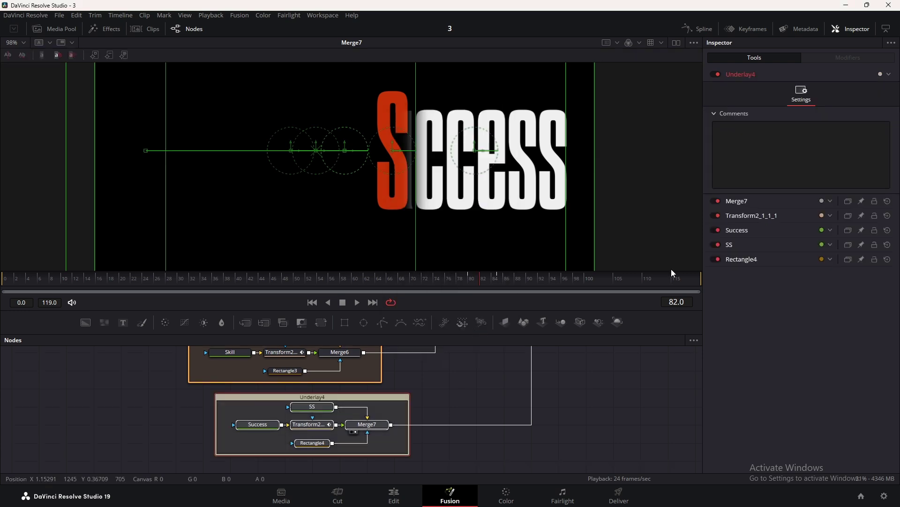
click(888, 74)
click(856, 178)
Show MediaOut1 in the viewer and play the full four-word animation from frame 0 to check timing and spacing.
scroll(653, 379, down, 5)
drag(654, 381, 396, 443)
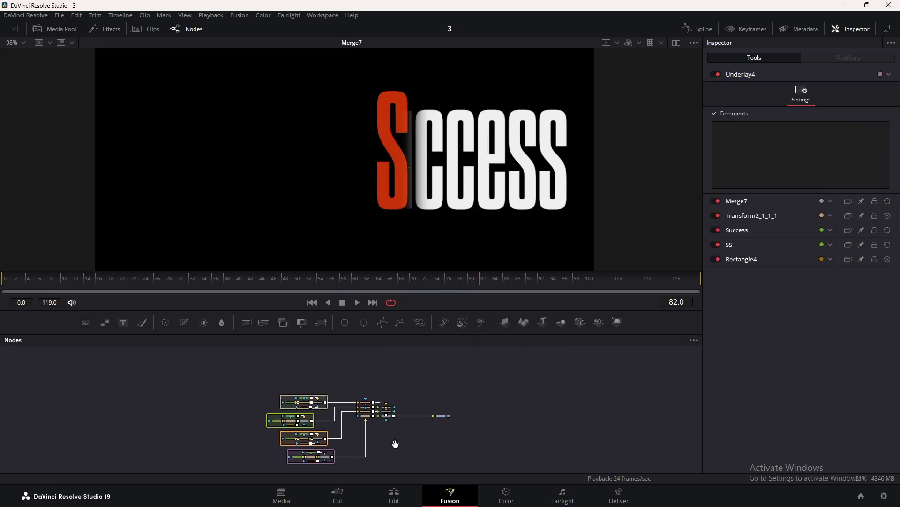
scroll(391, 415, up, 6)
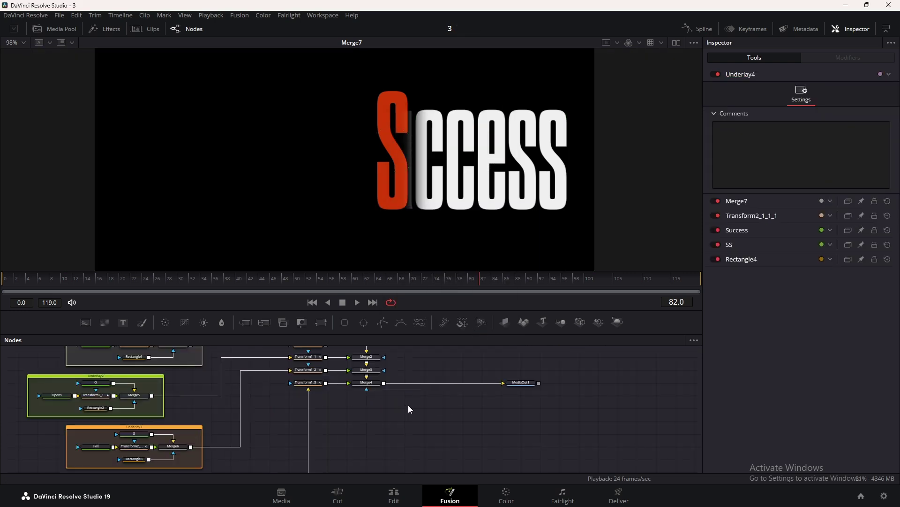
drag(408, 405, 403, 421)
drag(514, 399, 472, 151)
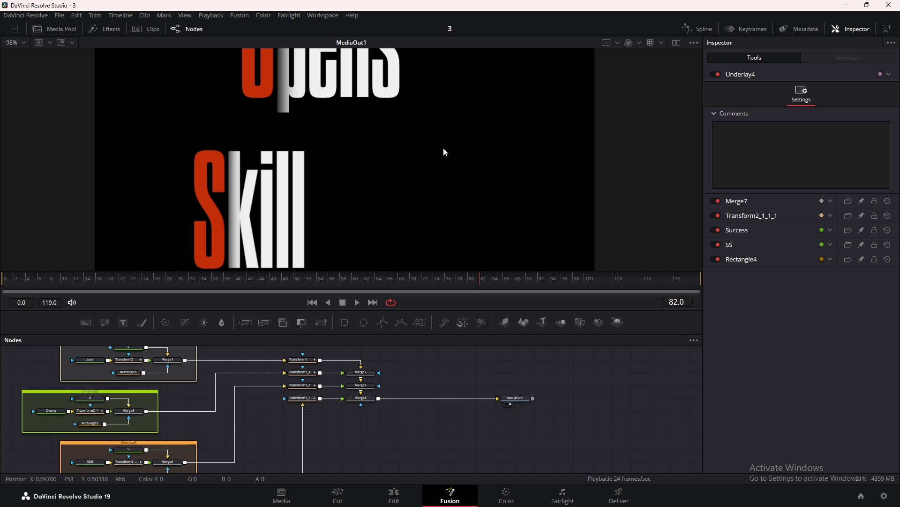
scroll(446, 151, down, 5)
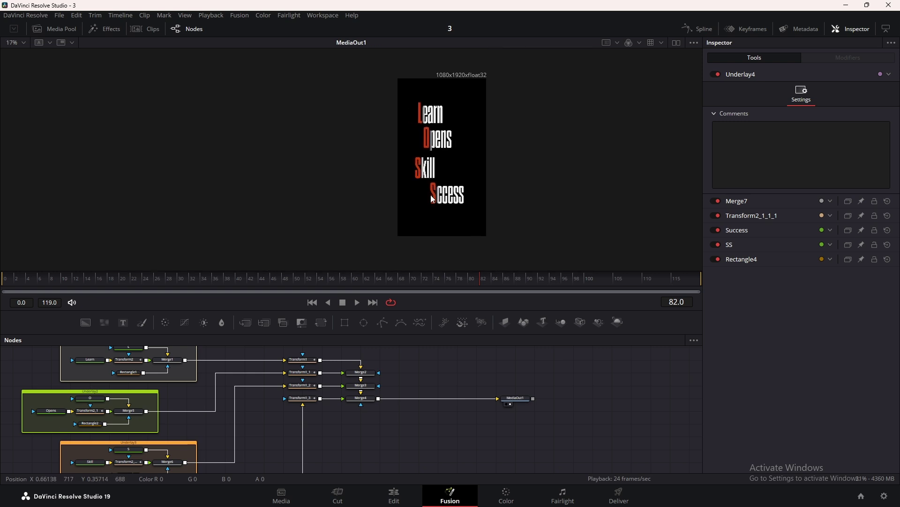
drag(134, 277, 1, 278)
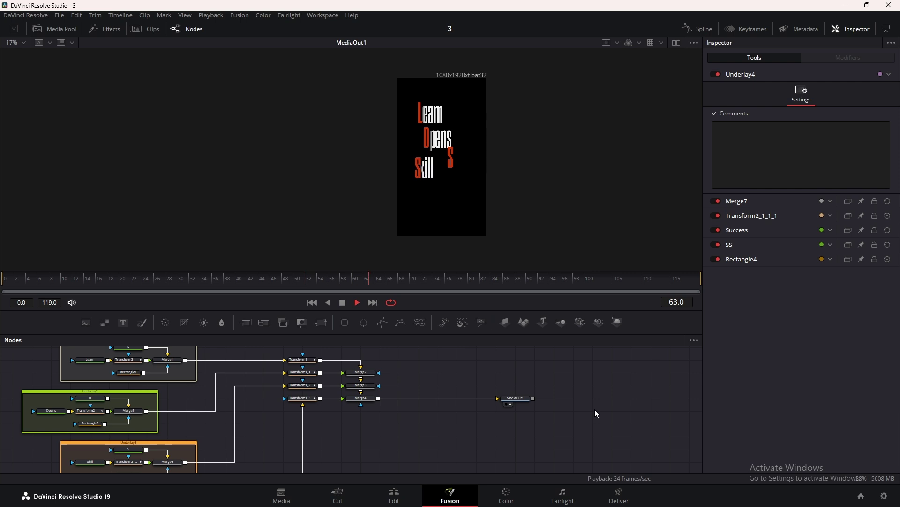
key(space)
drag(216, 278, 275, 280)
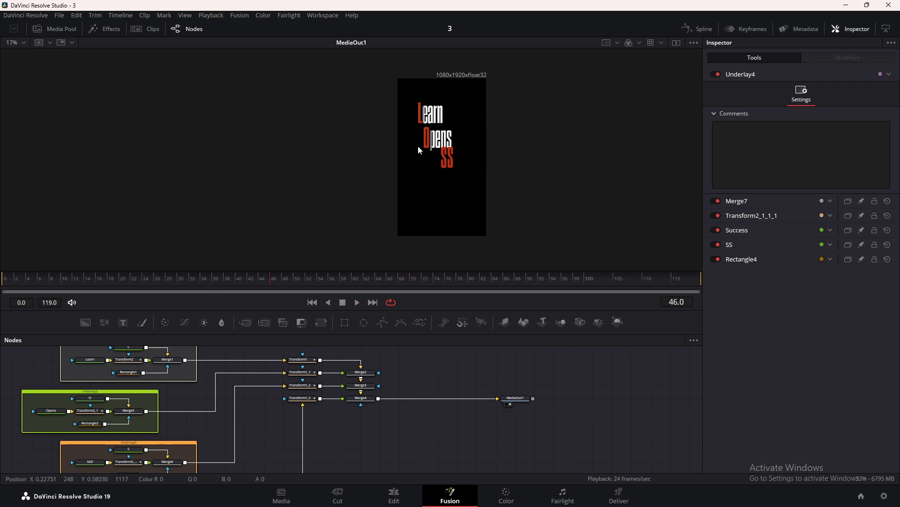
At frame 40, raise the Opens line by moving Transform1_1's Center to Y about 0.639.
drag(430, 373, 484, 382)
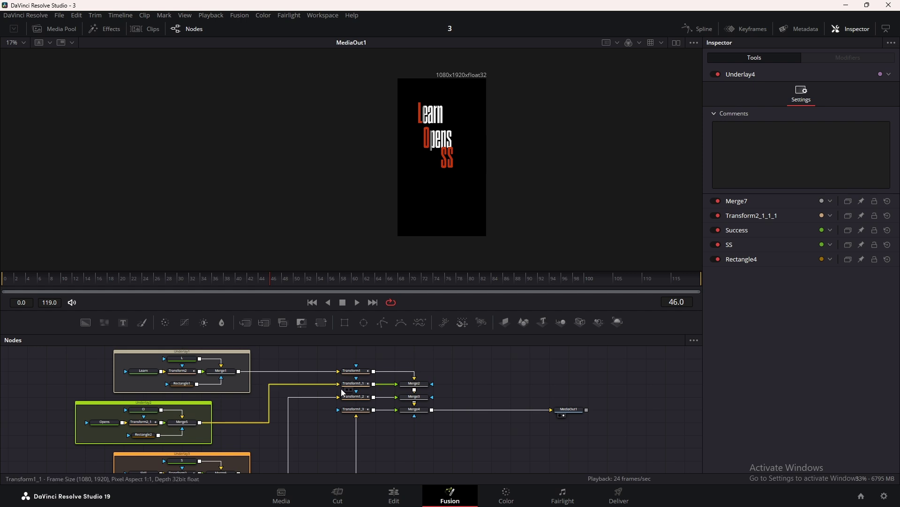
click(354, 383)
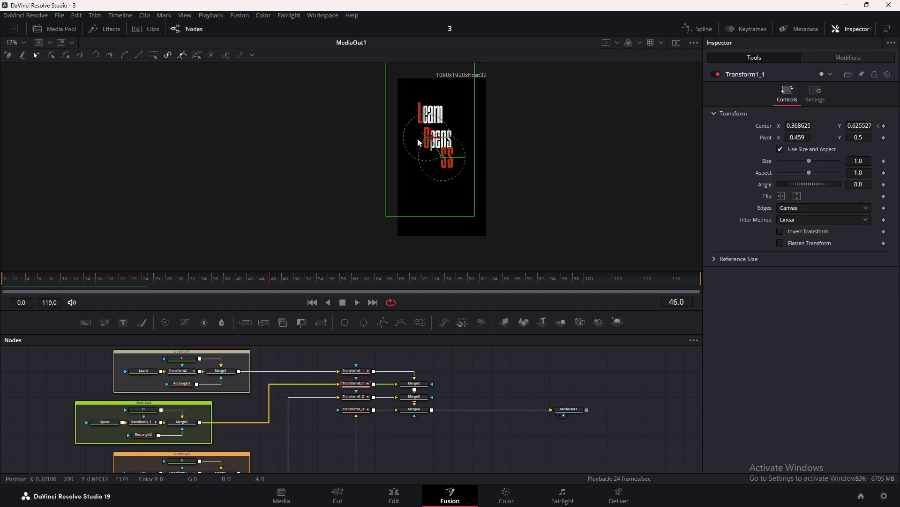
scroll(417, 139, up, 2)
click(238, 277)
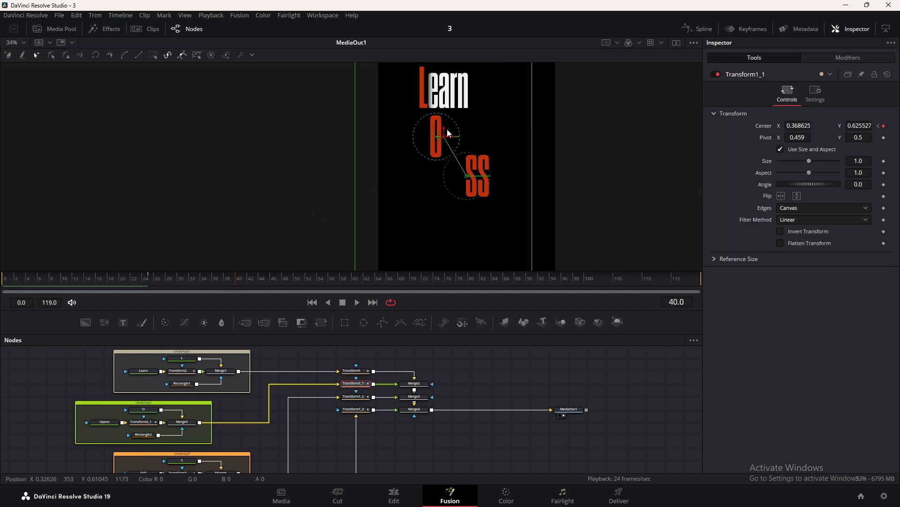
drag(445, 130, 446, 126)
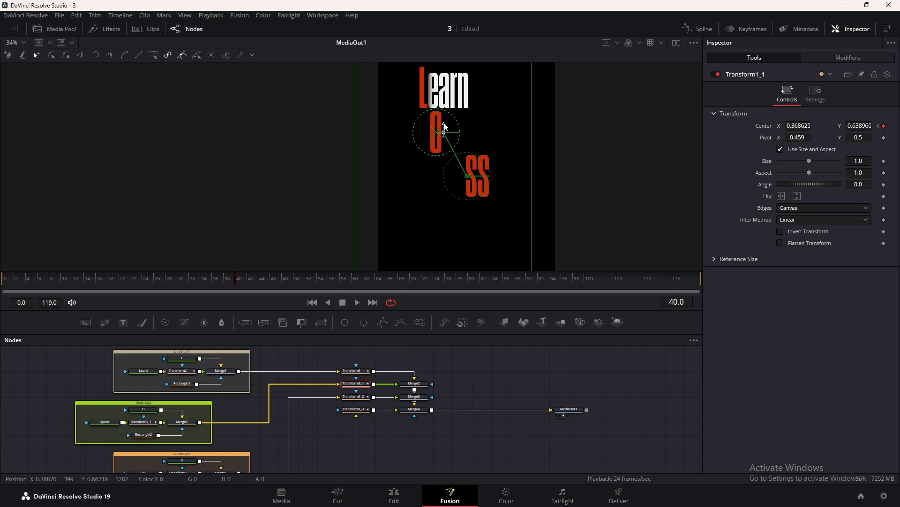
click(255, 278)
click(274, 278)
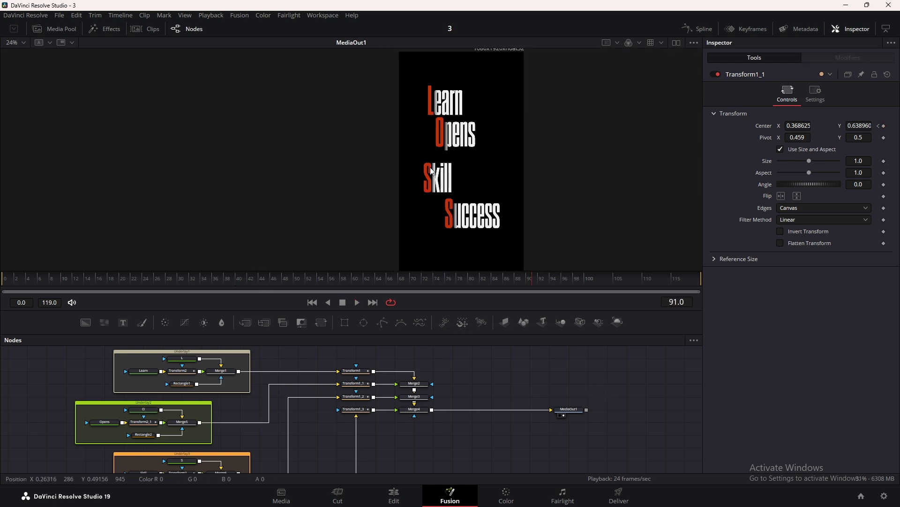
Raise the Skill line with Transform1_2 at frame 60 to Center Y about 0.455, and the Success line with Transform1_3 at frame 80.
click(354, 397)
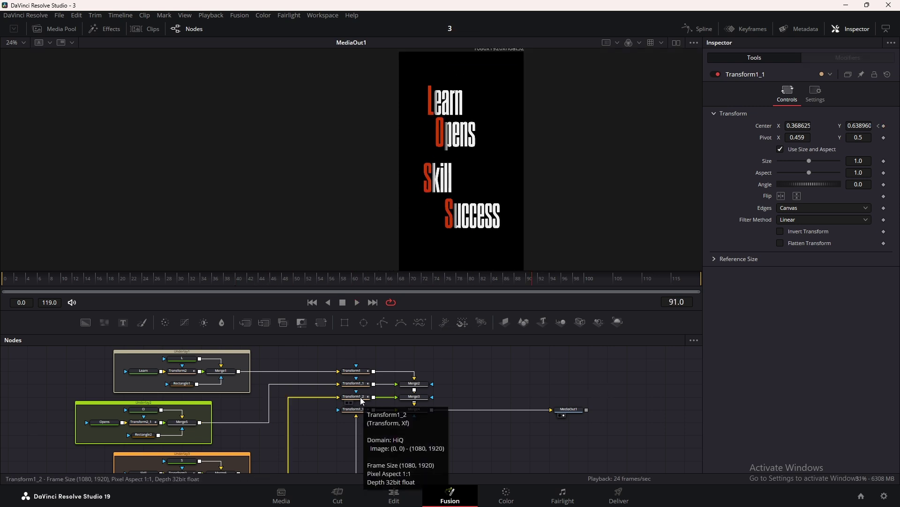
click(354, 282)
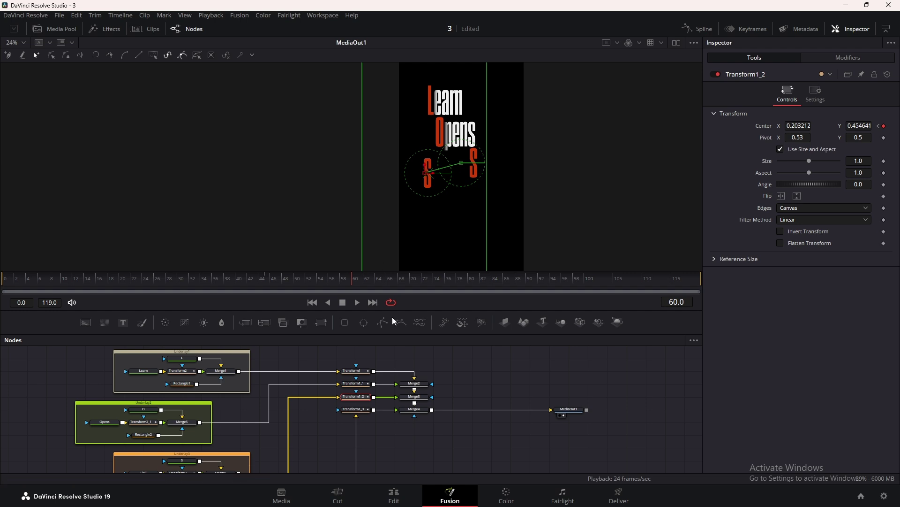
click(354, 409)
drag(414, 279, 472, 280)
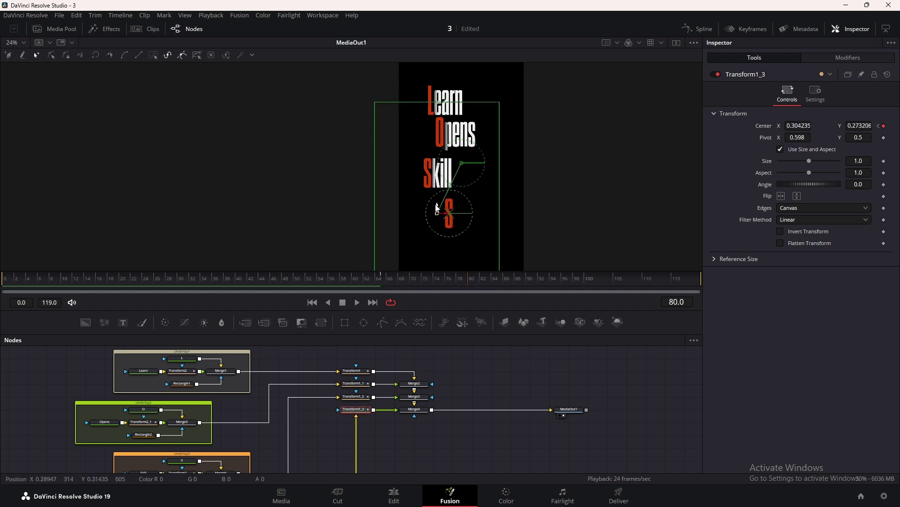
click(606, 398)
Add the mouse-cursor hand image from the media pool to the node graph and show it in the viewer.
click(51, 29)
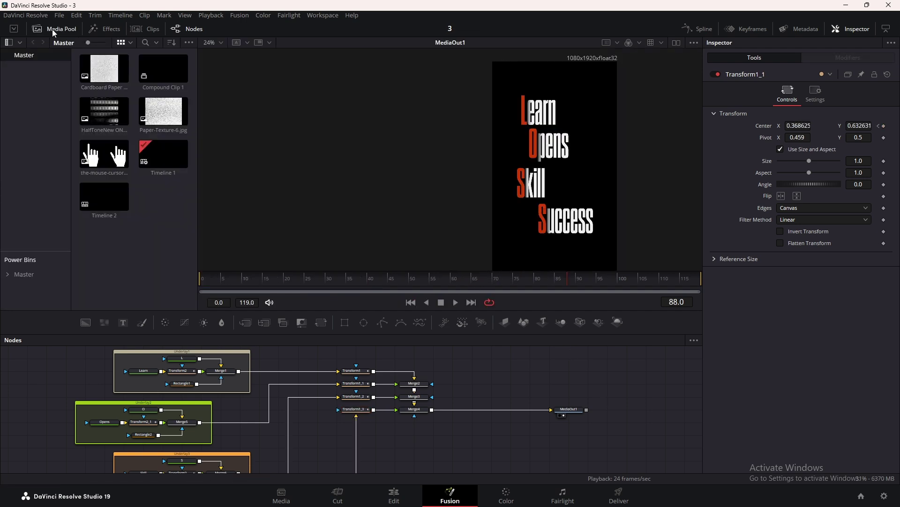
drag(104, 155, 489, 386)
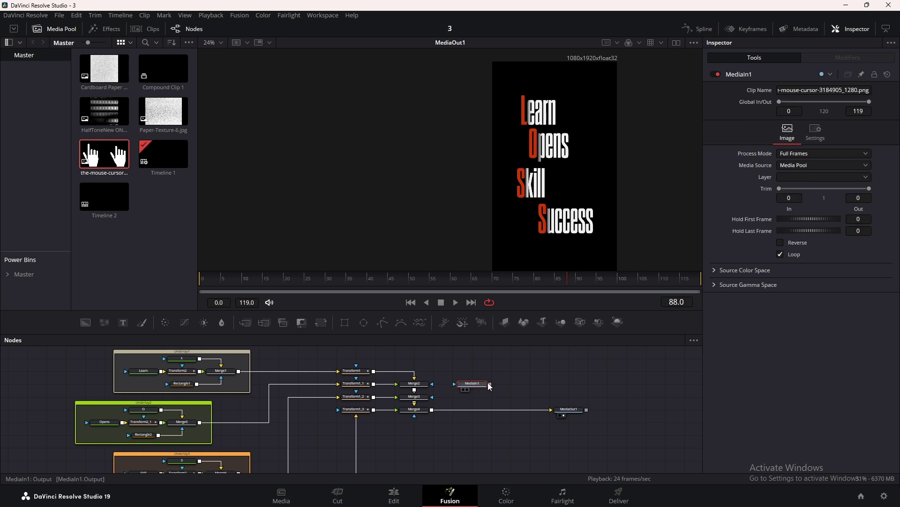
key(1)
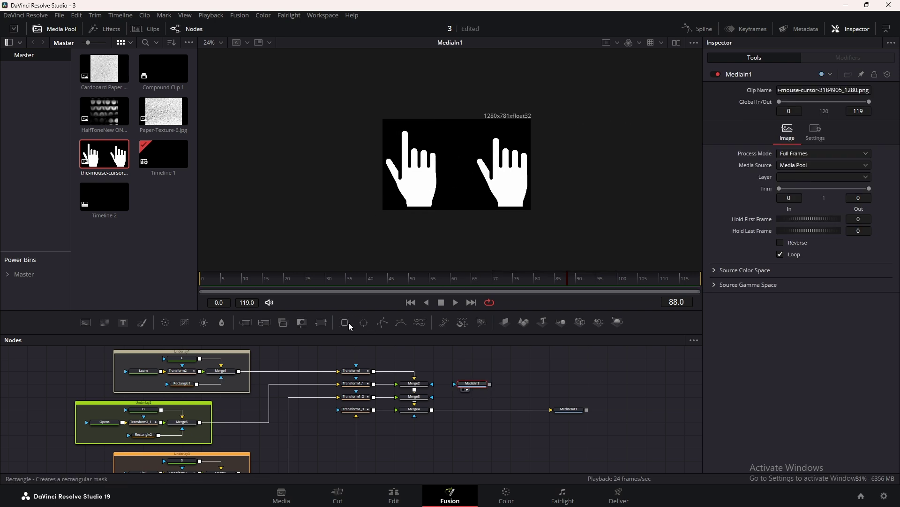
Mask MediaIn1 with a Rectangle at Center X about 0.18 and Height about 1.236, keeping only the image's left hand.
drag(346, 323, 475, 383)
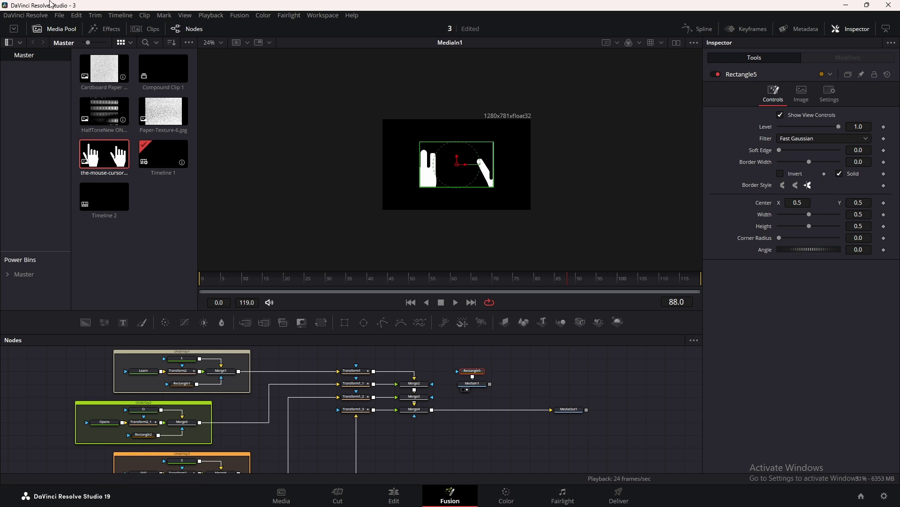
click(54, 29)
drag(366, 147, 364, 124)
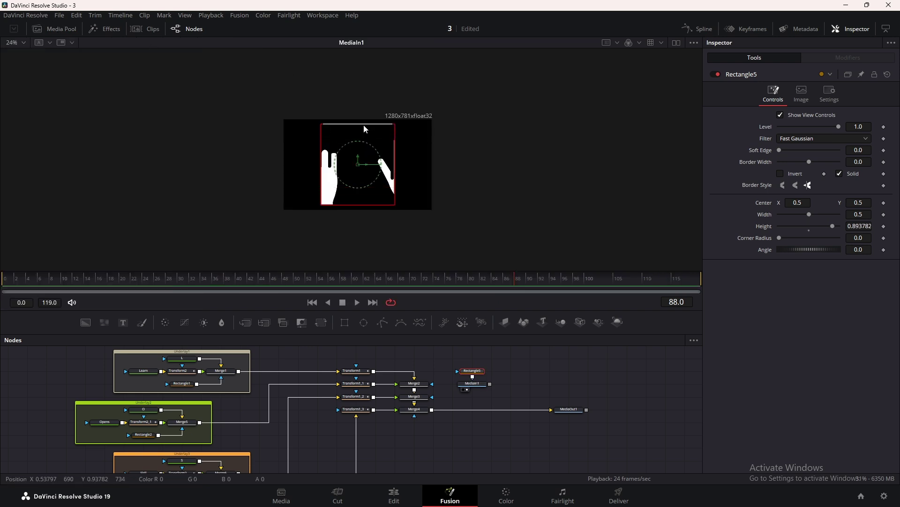
drag(366, 170, 318, 171)
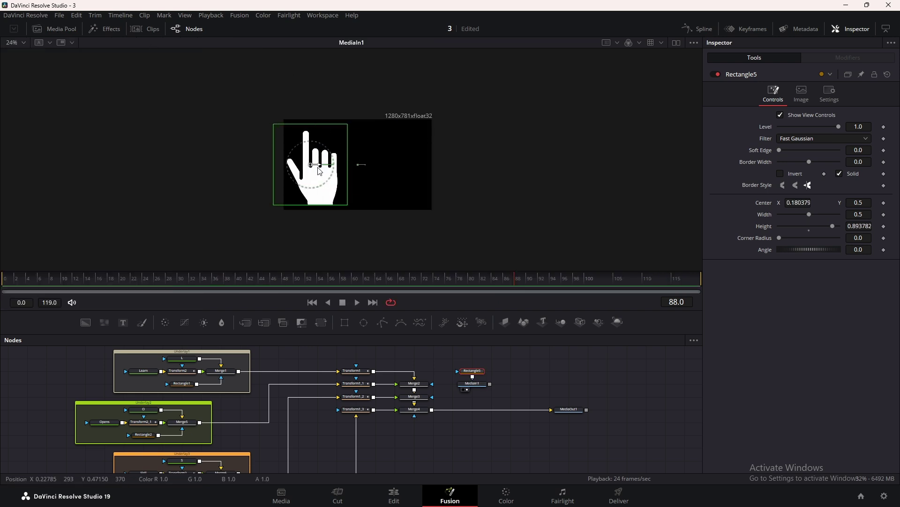
drag(323, 206, 324, 221)
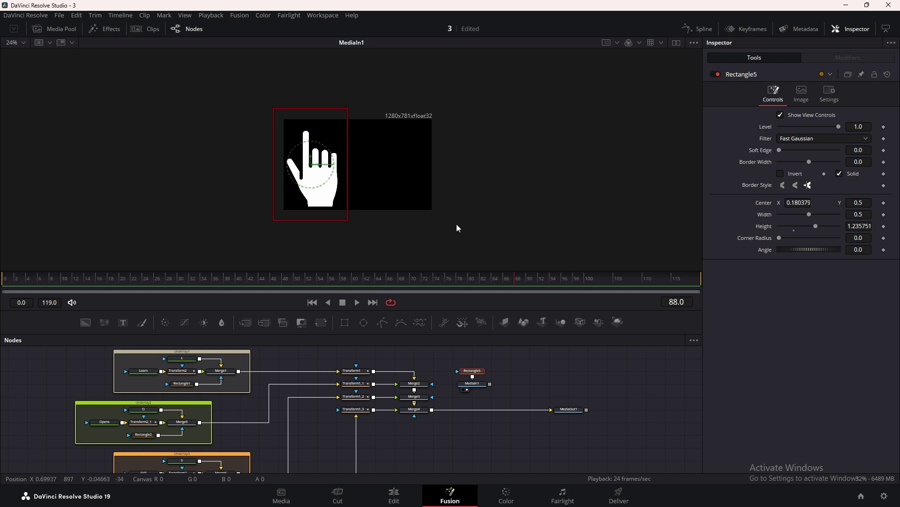
Merge the masked hand over Merge4's output and insert a Transform between MediaIn1 and the new merge.
drag(490, 383, 432, 409)
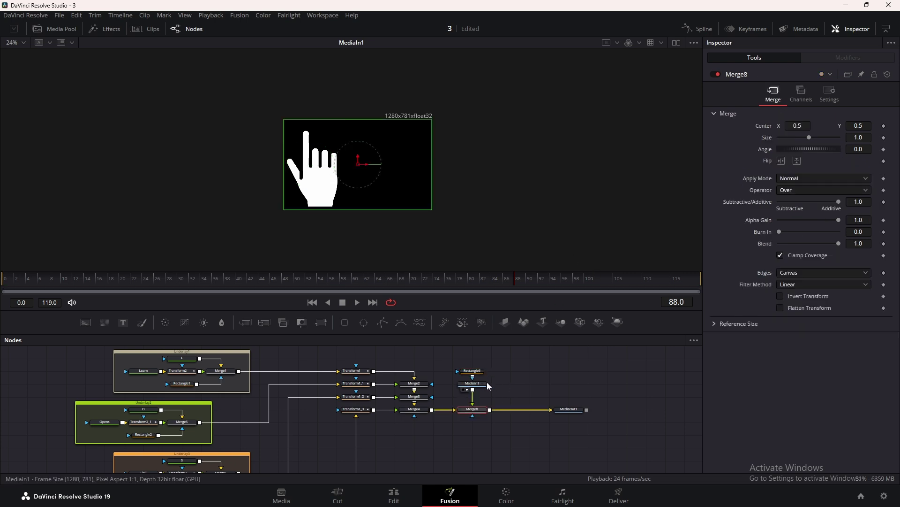
click(476, 389)
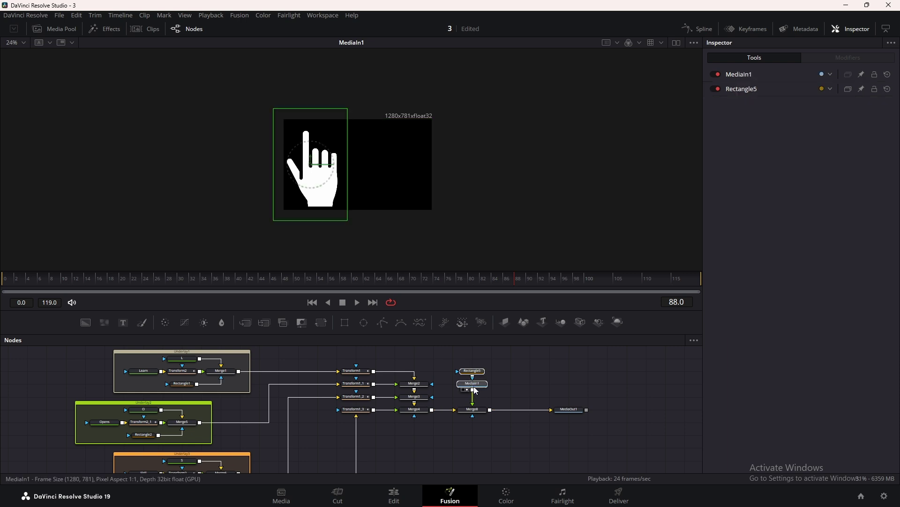
drag(480, 384, 479, 371)
click(478, 371)
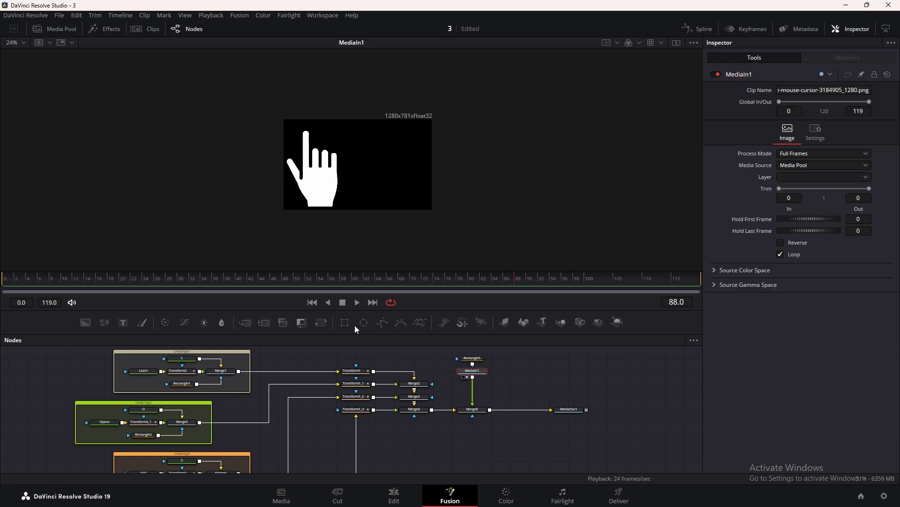
click(326, 323)
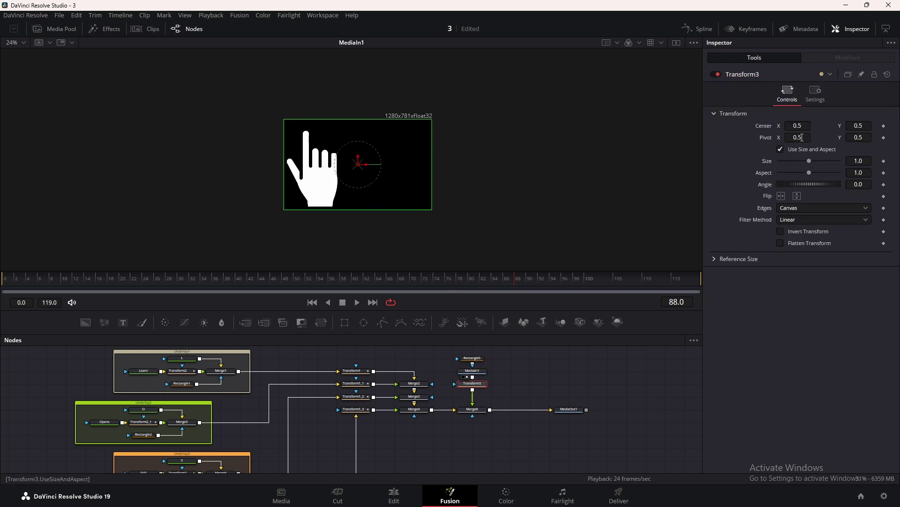
Set Transform3's Pivot to X 0.147 and Y 0.855 so it sits on the fingertip.
click(802, 137)
text(0.15)
key(Return)
drag(863, 138, 898, 138)
Show MediaOut1, scale the hand in Transform3 to a Size of about 0.141, and save the project.
drag(570, 409, 434, 208)
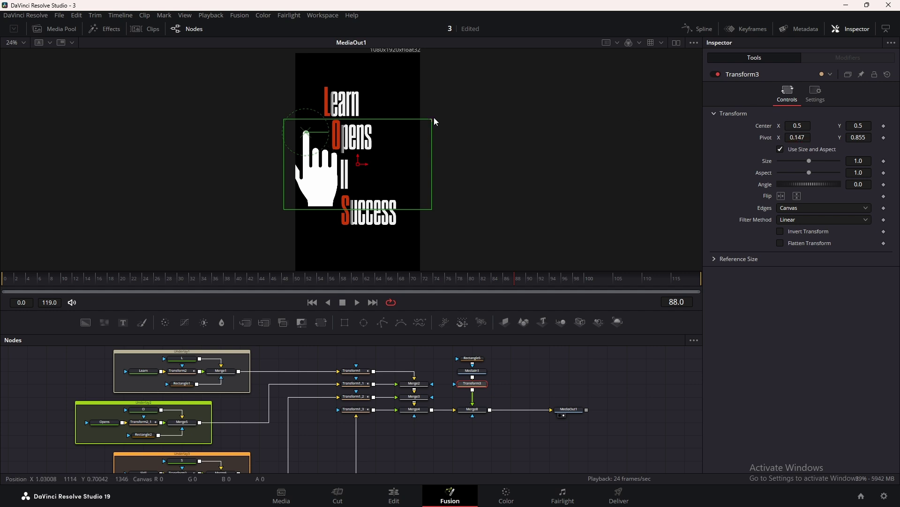
drag(431, 118, 330, 147)
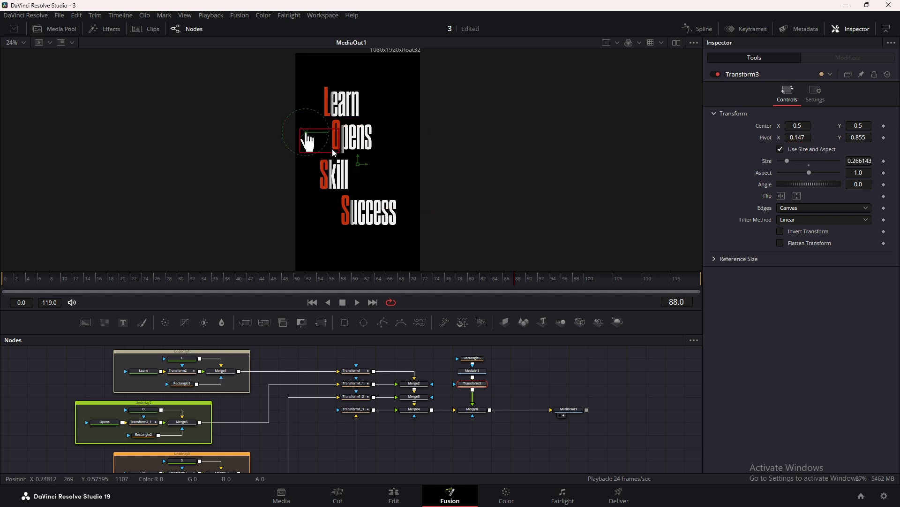
drag(859, 157, 801, 158)
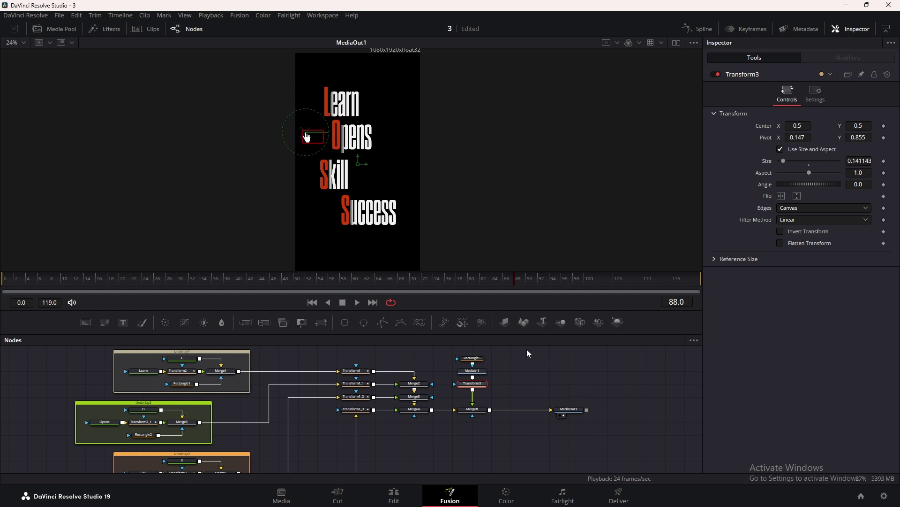
key(ctrl+s)
At frame 0, keyframe Transform3's Center at about X 0.144, Y -0.522, placing the hand beyond the canvas's lower left.
click(30, 281)
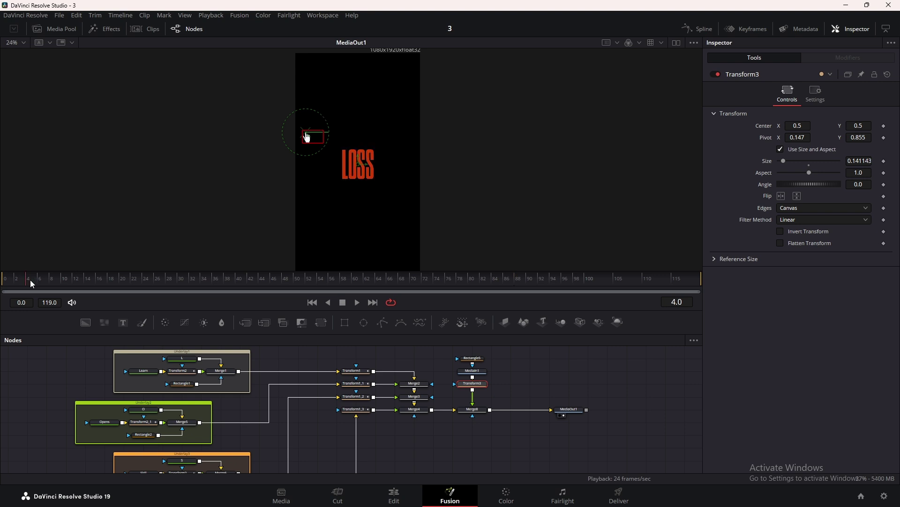
drag(33, 282, 2, 283)
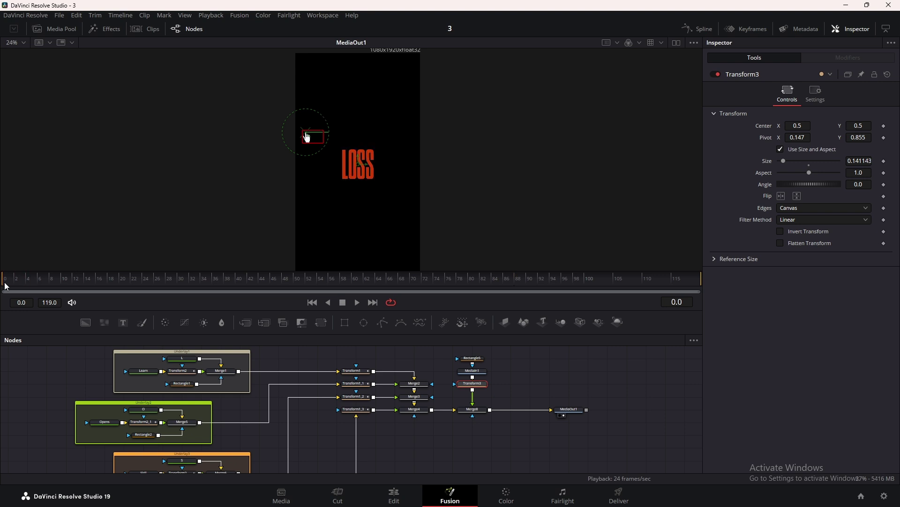
drag(804, 129, 675, 128)
click(884, 126)
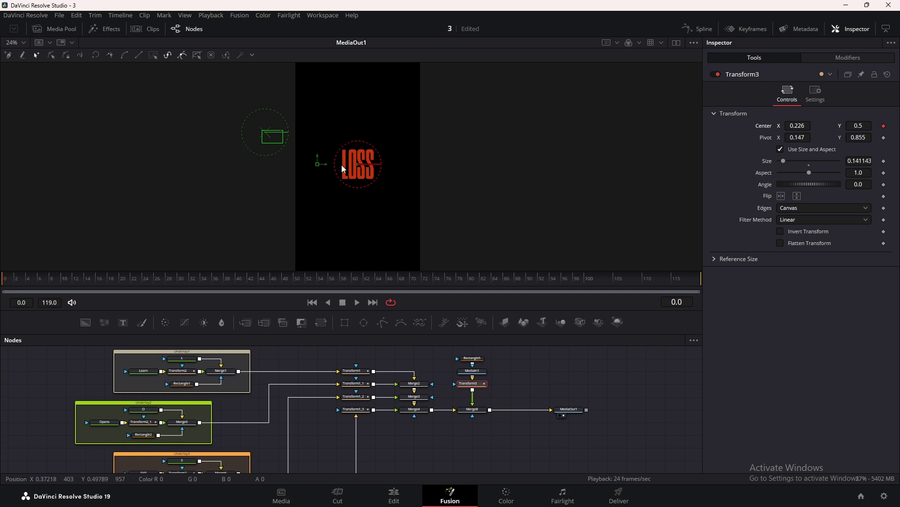
drag(318, 164, 308, 258)
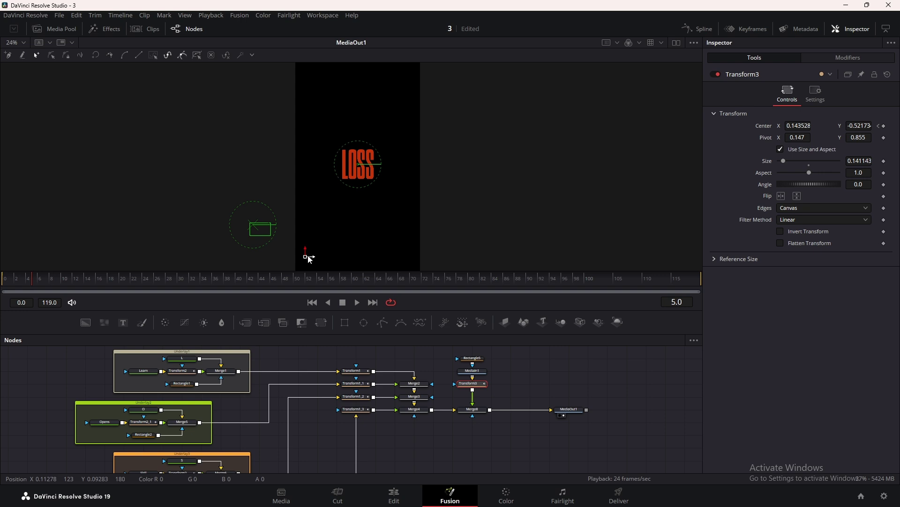
At frame 5, keyframe Transform3's Center at about X 0.756, Y 0.145 so the hand's fingertip sits on the letter L.
drag(310, 256, 397, 200)
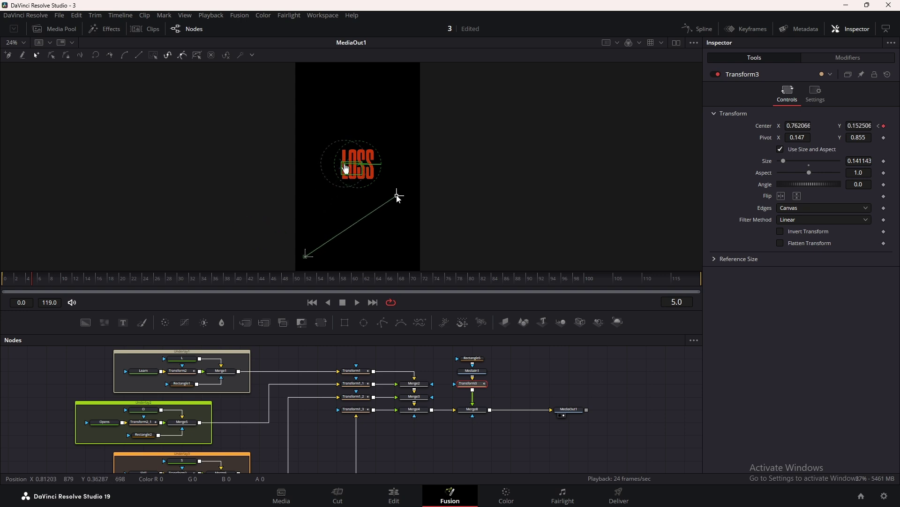
scroll(396, 199, up, 3)
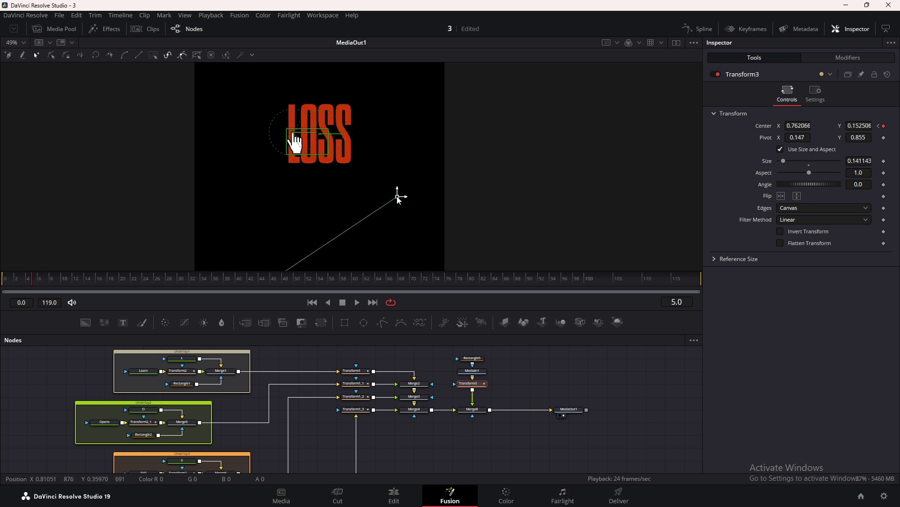
drag(398, 199, 396, 200)
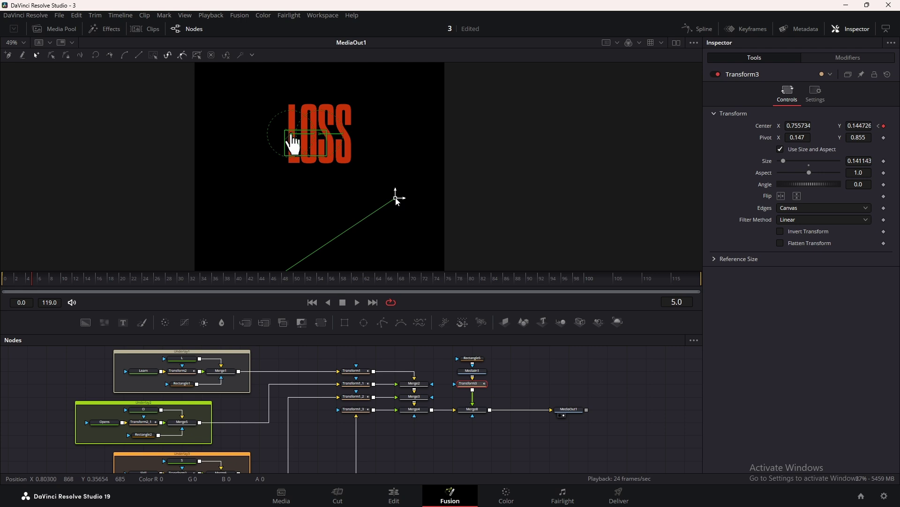
At frame 20, move Transform3's Center to about X 0.638, Y 0.845 so the hand stays on the raised L.
scroll(396, 201, down, 3)
drag(62, 280, 121, 280)
scroll(418, 184, up, 2)
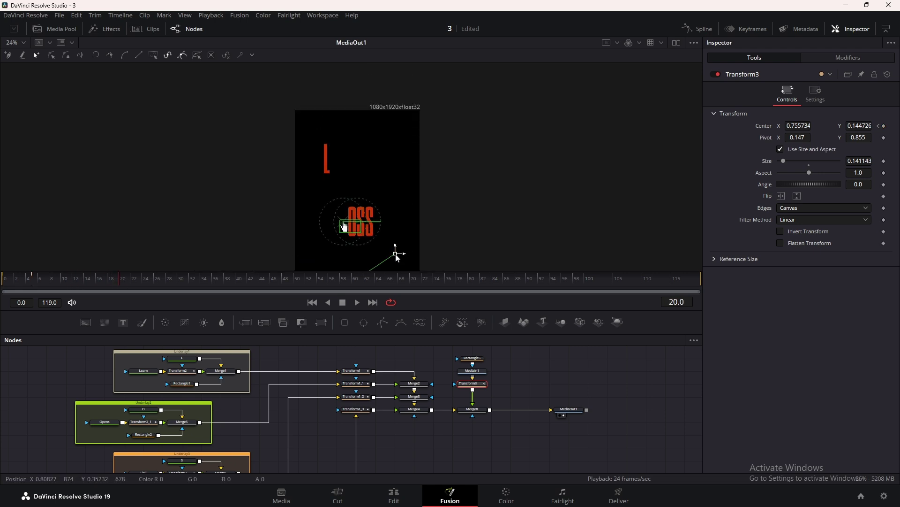
drag(396, 252, 380, 194)
scroll(379, 193, up, 4)
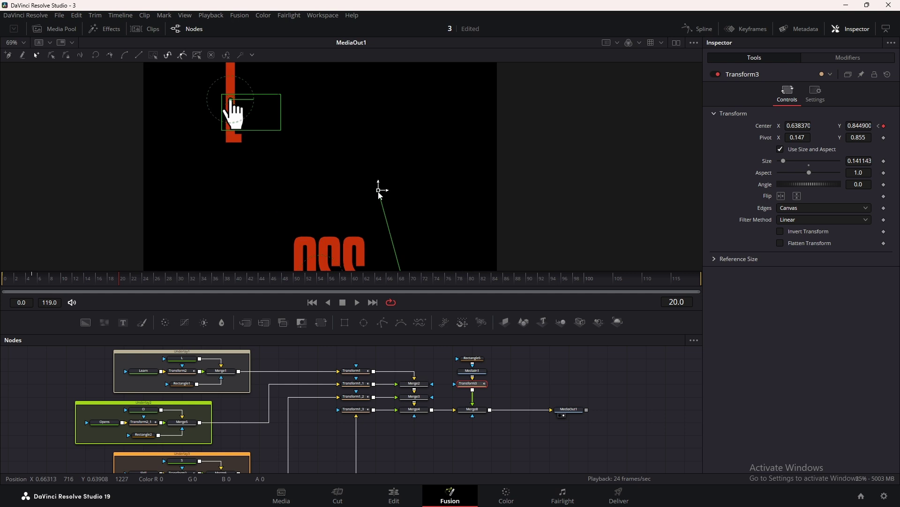
scroll(380, 194, down, 4)
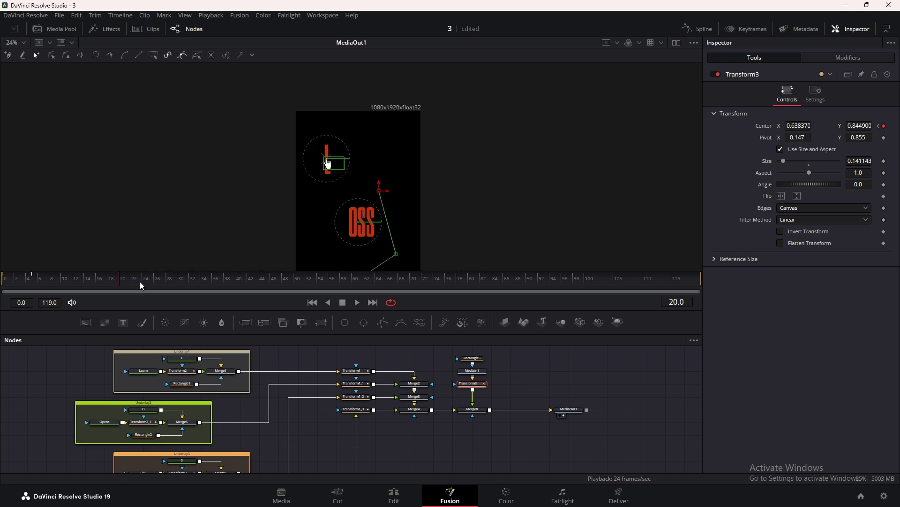
At frame 25, bring the hand back down onto the letter O with Transform3's Center at about X 0.812, Y 0.145.
drag(131, 280, 148, 281)
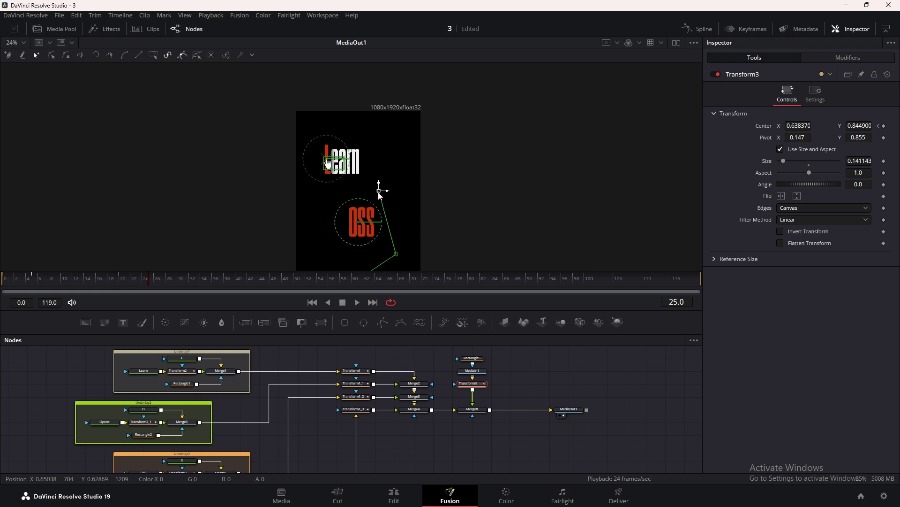
drag(380, 193, 407, 257)
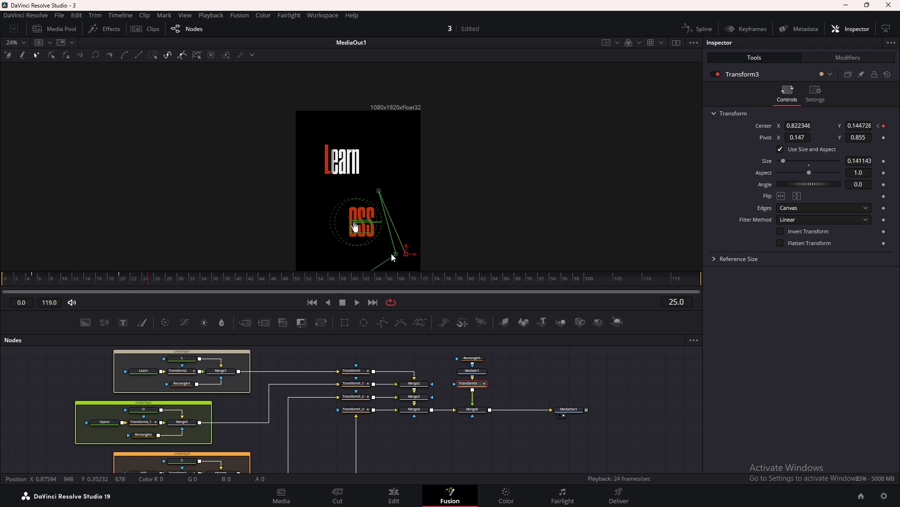
scroll(393, 258, up, 5)
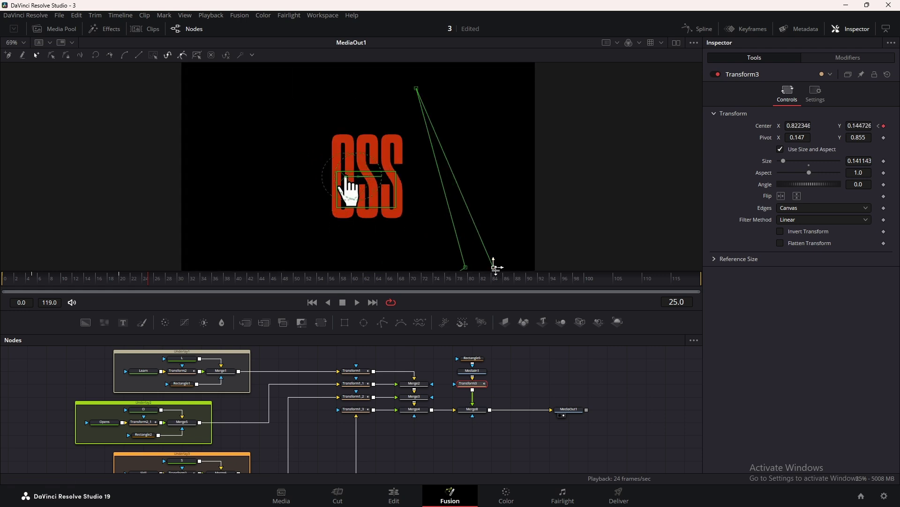
drag(493, 267, 489, 267)
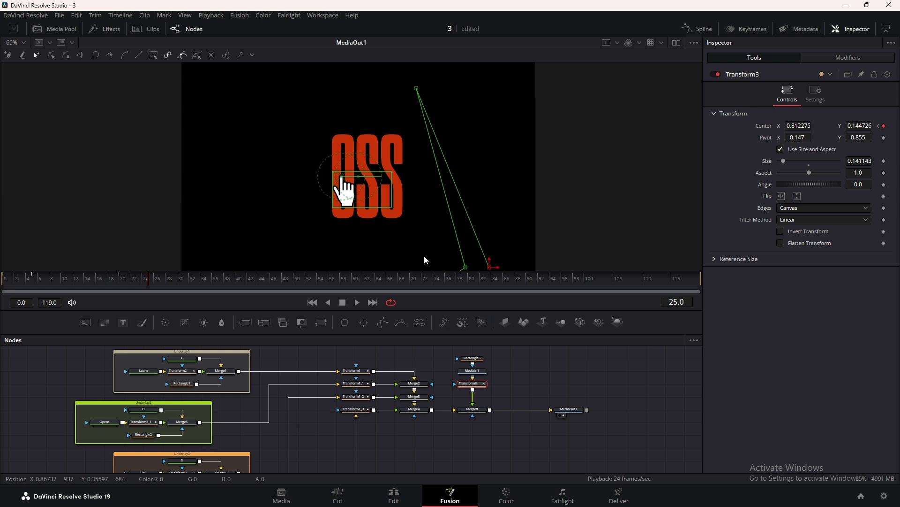
Keyframe the hand on the relocated O at frame 40 and back on the first remaining S at frame 45.
scroll(397, 215, down, 3)
click(234, 281)
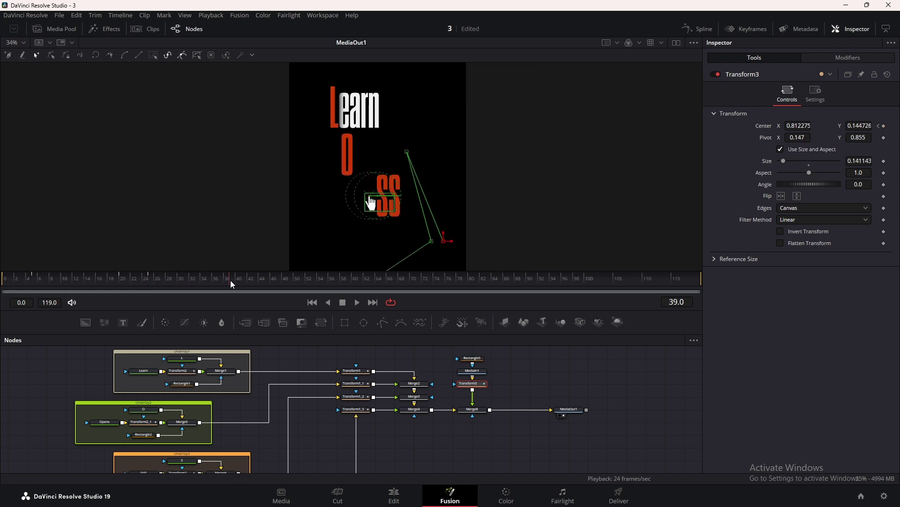
drag(257, 281, 264, 283)
drag(421, 198, 455, 240)
Keyframe the hand on the relocated S at frame 60 and on the last S at frame 65, Center about X 0.924, Y 0.145.
drag(286, 279, 351, 280)
mouse_move(455, 240)
mouse_down()
mouse_move(401, 257)
mouse_move(468, 243)
mouse_up()
click(381, 280)
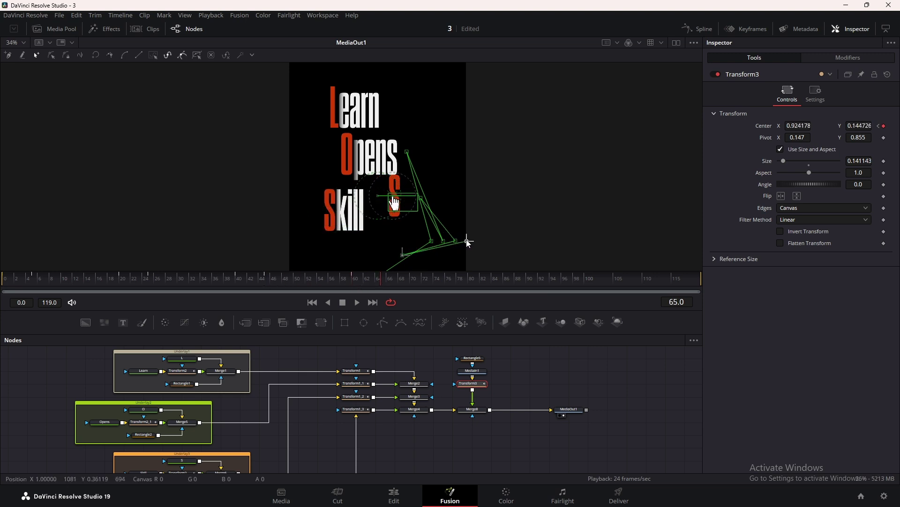
At frame 80, place the hand on the lowered last S with Transform3's Center at about X 0.772, Y -0.376.
click(463, 281)
click(467, 281)
drag(467, 184, 435, 255)
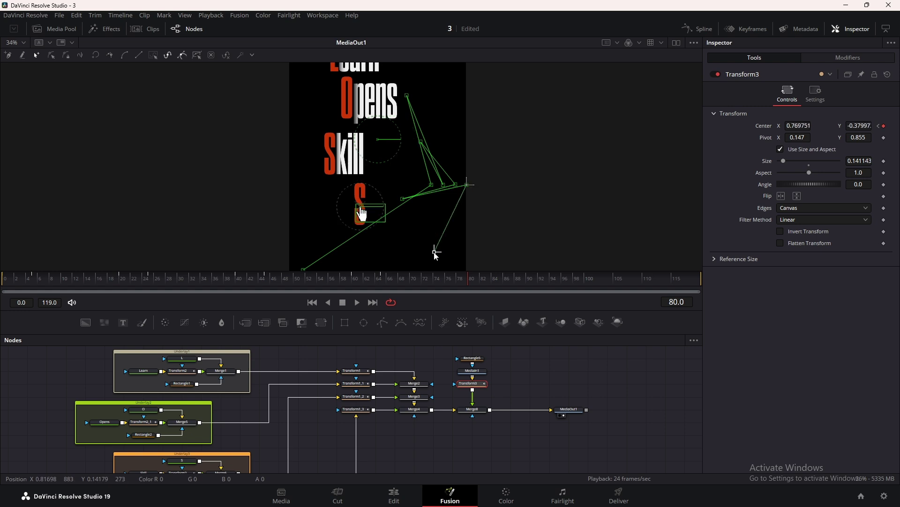
At frame 90, move Transform3's Center to about X 0.877, Y -0.817 so the hand rests below Success, and deselect the node.
drag(473, 280, 531, 282)
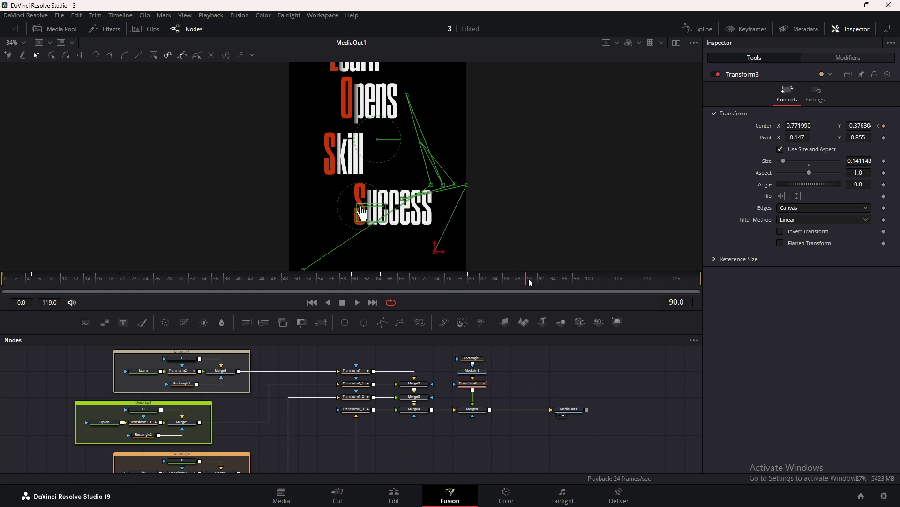
scroll(433, 221, down, 2)
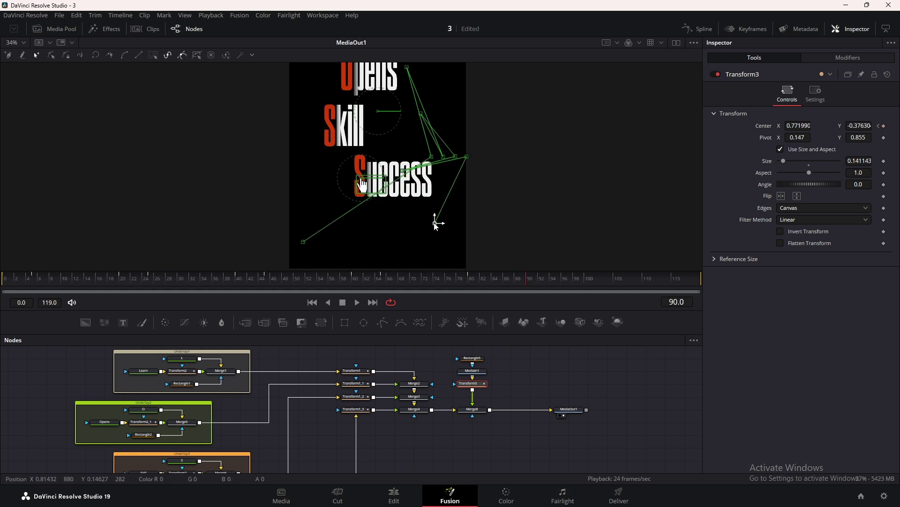
drag(362, 185, 387, 259)
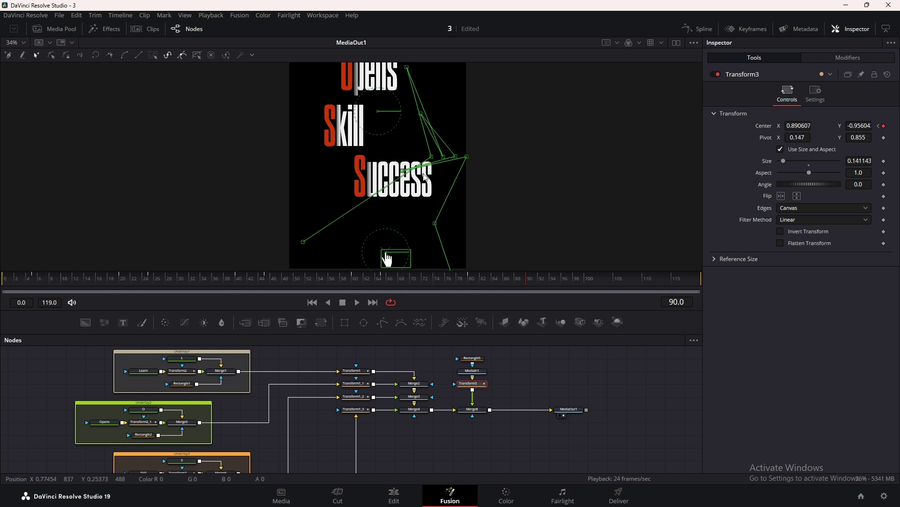
scroll(415, 130, down, 2)
scroll(414, 131, up, 1)
drag(415, 130, 416, 161)
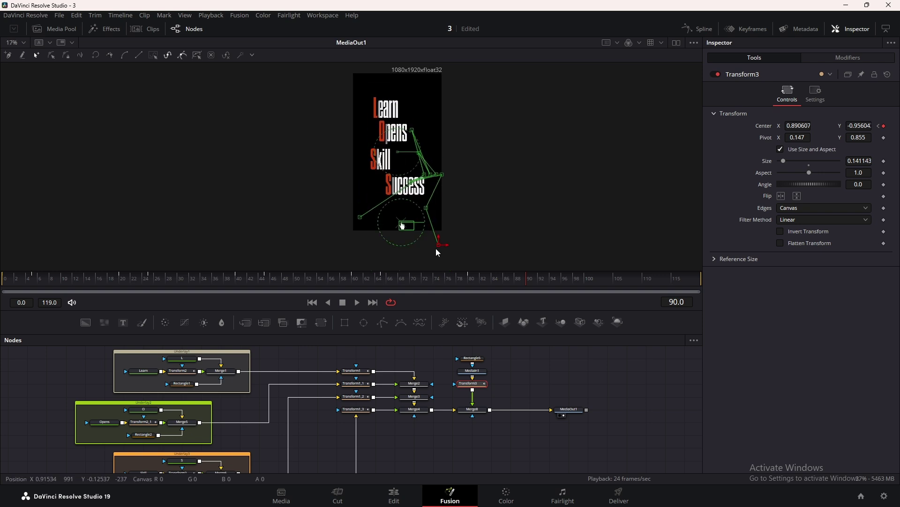
drag(438, 245, 437, 235)
drag(446, 157, 448, 190)
click(564, 378)
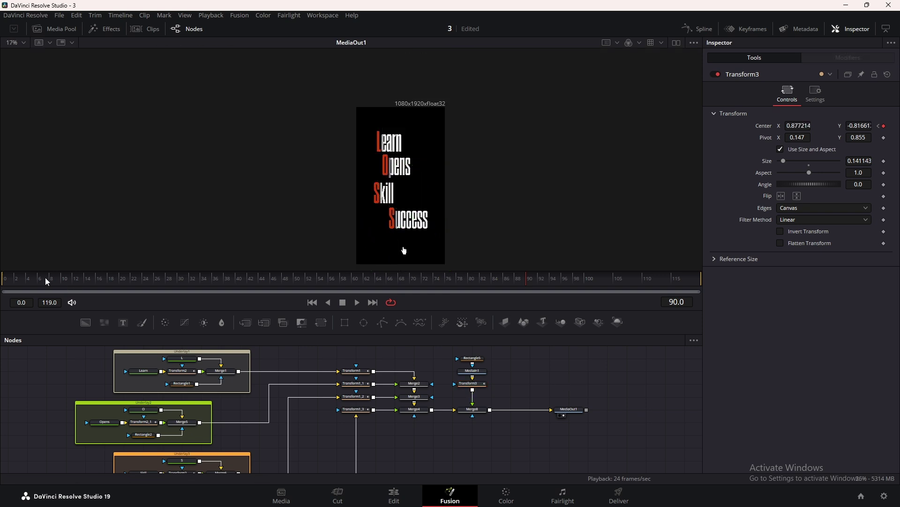
Play the animation from frame 0 and stop around frame 52 to check the hand against the letters.
click(3, 280)
key(space)
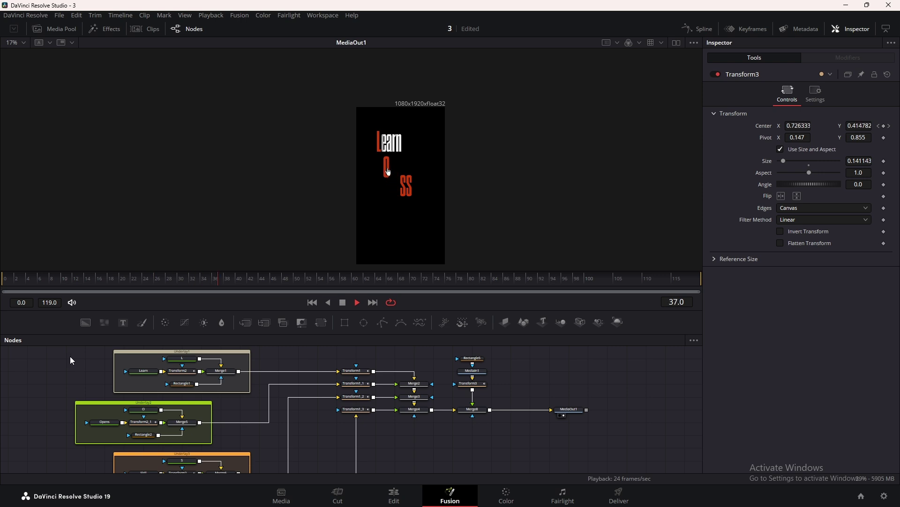
key(space)
scroll(401, 188, up, 3)
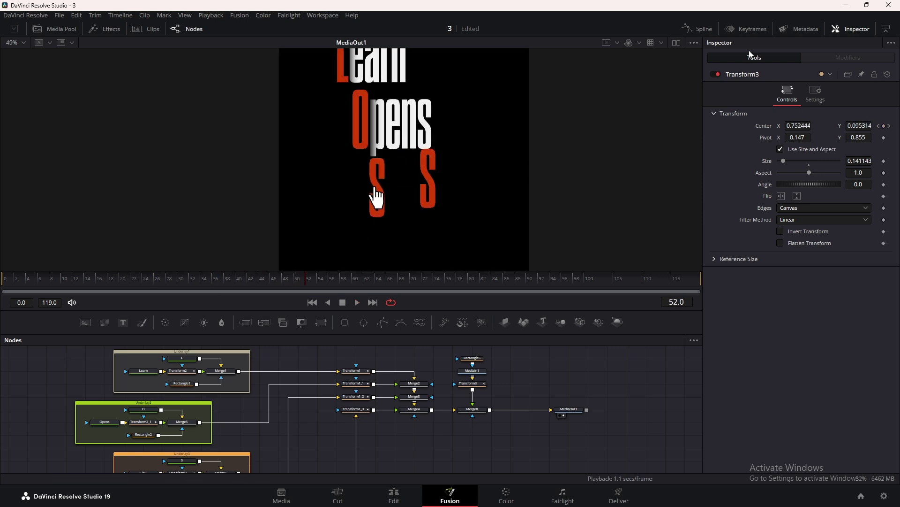
Show Transform3's Displacement curve in the Spline editor, fit it to view, and flatten all its keyframes.
click(705, 30)
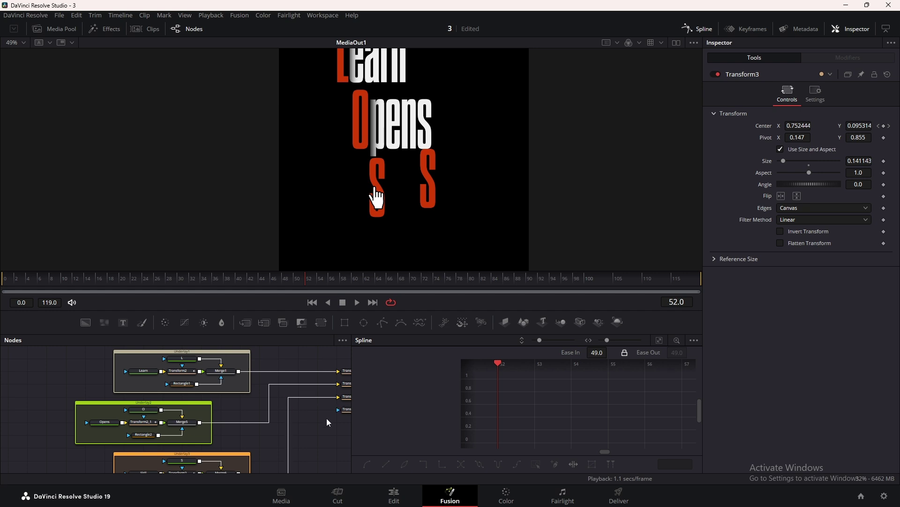
drag(321, 425, 148, 427)
click(304, 388)
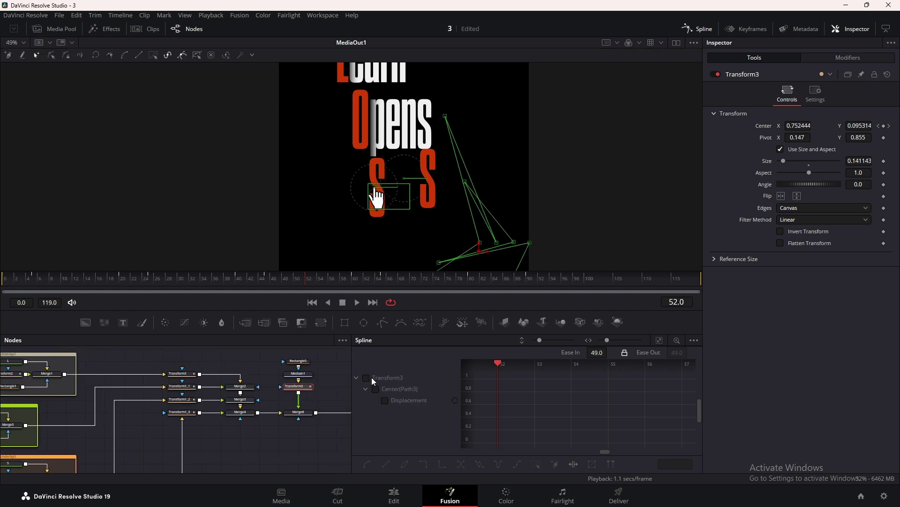
click(372, 379)
click(659, 341)
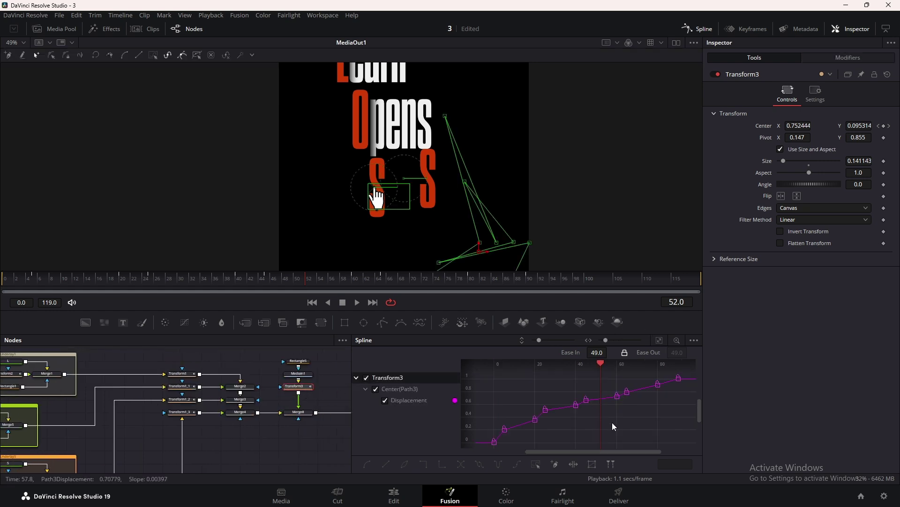
key(ctrl+a)
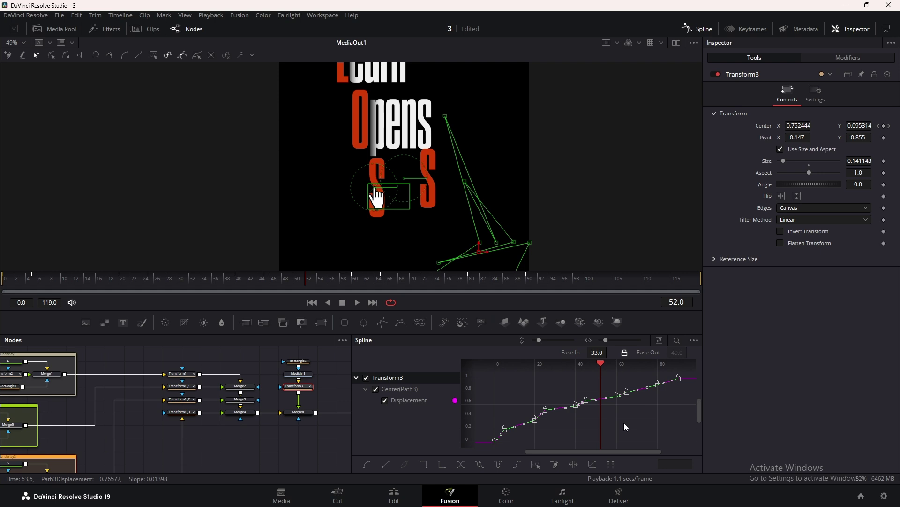
key(f)
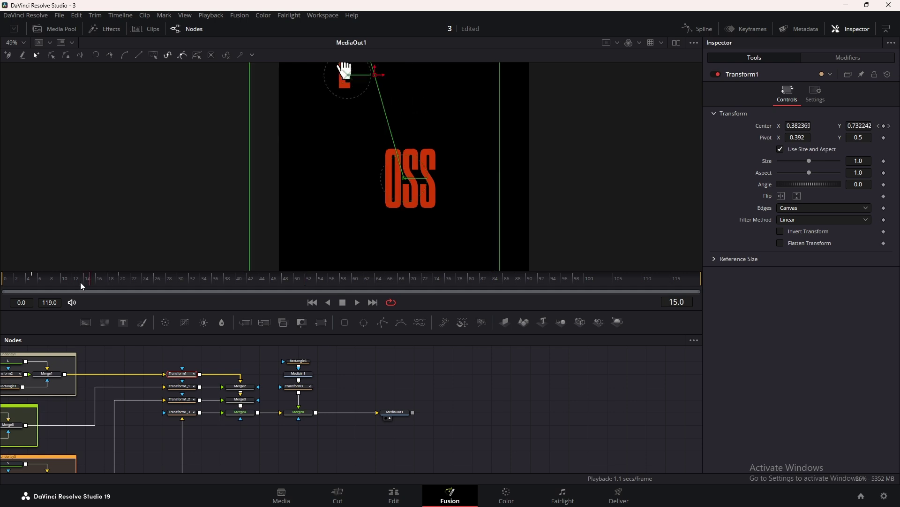
Replay the animation from frame 0 with the whole canvas in view to check the eased movement.
drag(81, 281, 4, 281)
scroll(473, 168, down, 5)
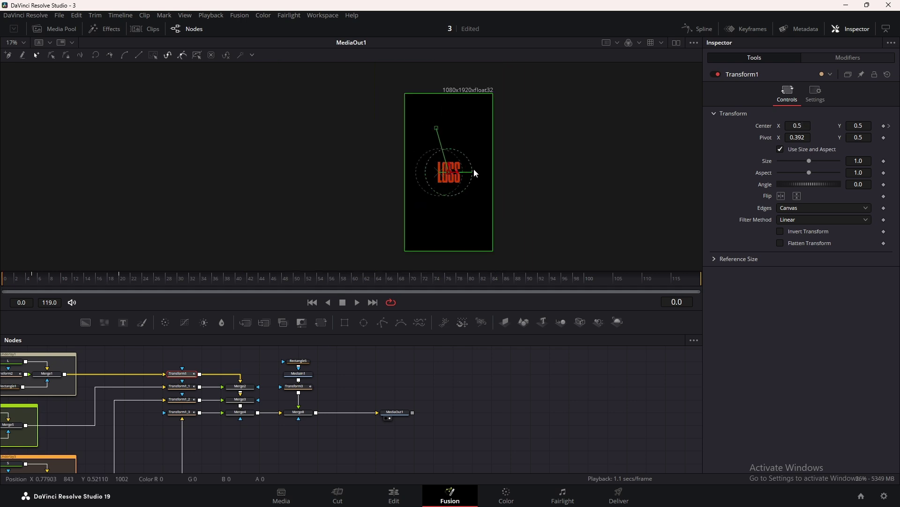
key(space)
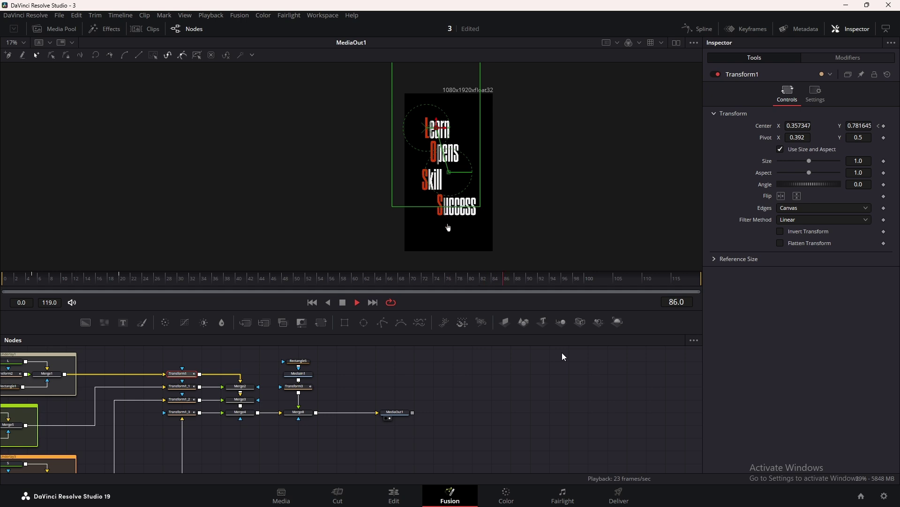
Go to frame 5 and insert a new Transform node between Merge1 and Transform1.
click(40, 280)
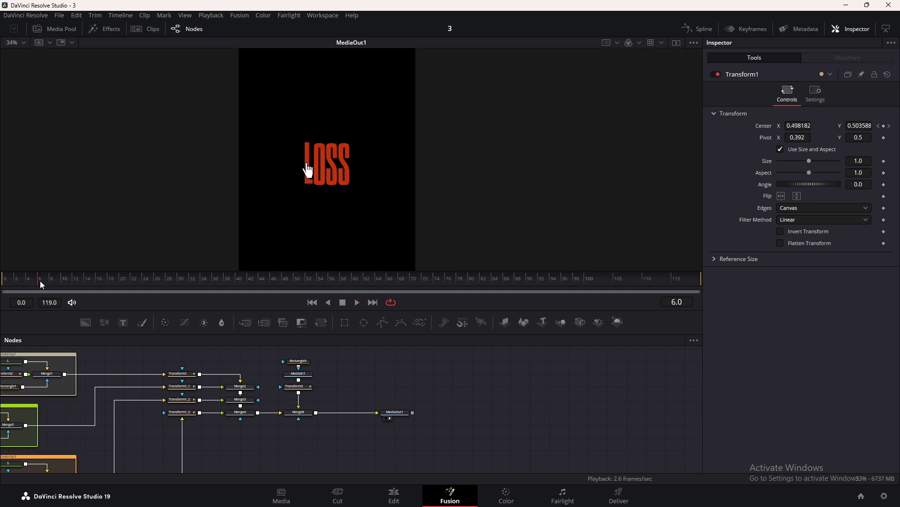
click(34, 280)
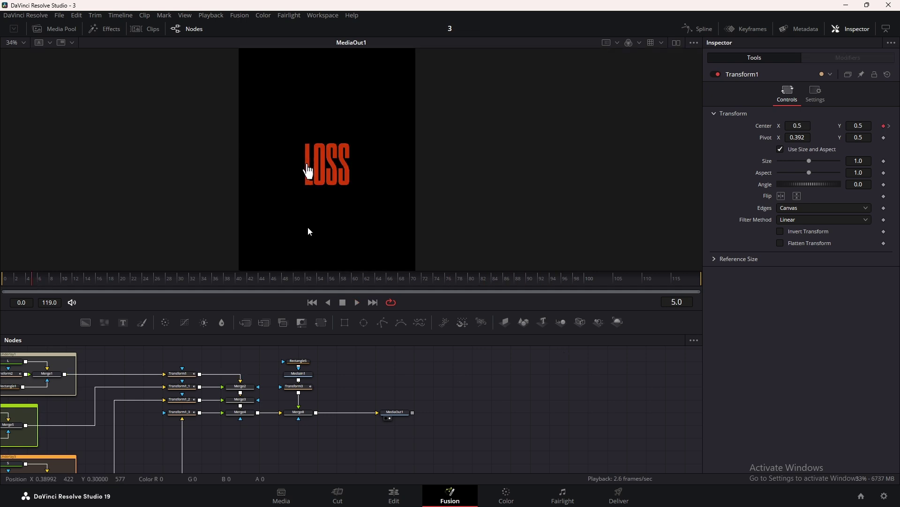
drag(254, 372, 352, 383)
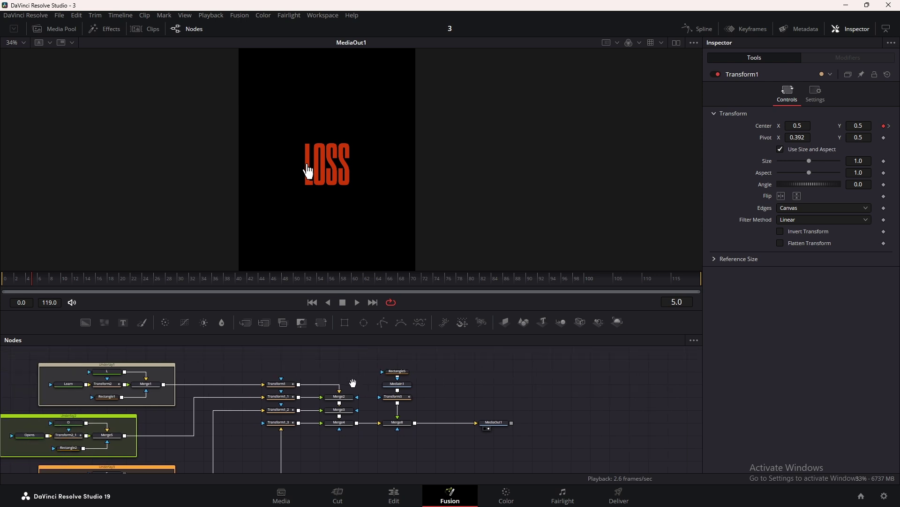
drag(326, 325, 218, 386)
drag(289, 365, 365, 359)
Keyframe Transform4's Size at 1.0 on frame 4 and at 1.077 on frame 5.
click(883, 161)
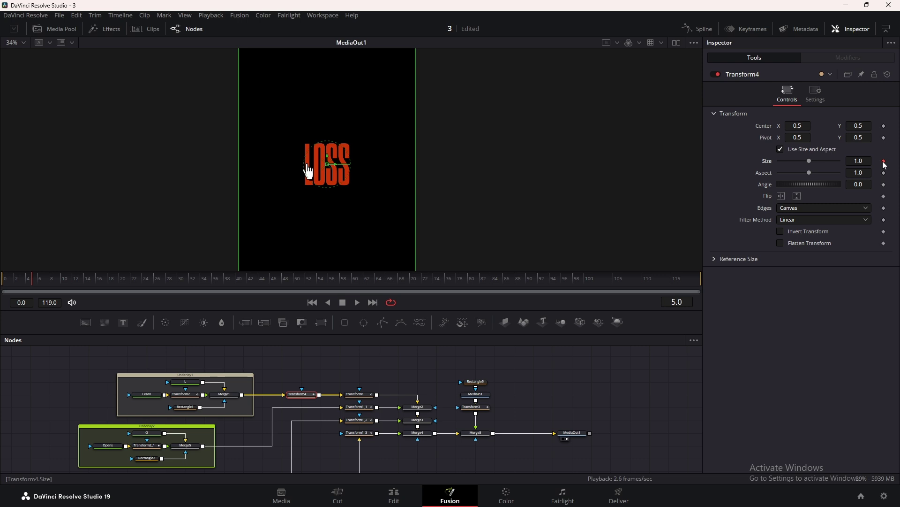
key(Left)
drag(859, 161, 875, 161)
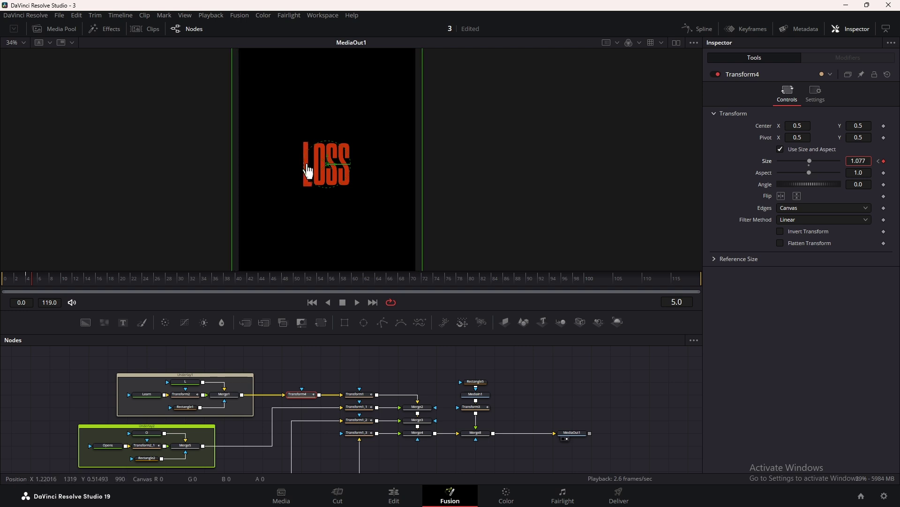
Set Transform4's Pivot X to 0.384 so the scaling is centred on the letter L.
scroll(350, 170, up, 5)
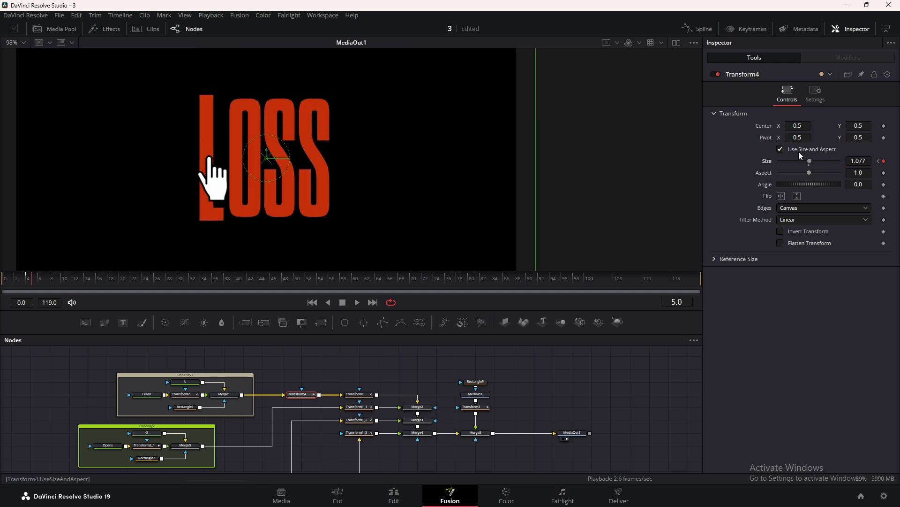
drag(799, 137, 774, 137)
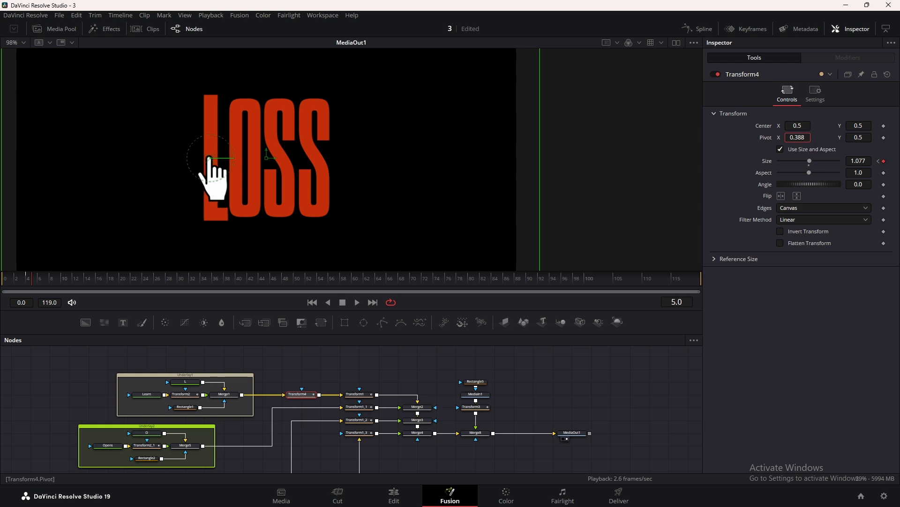
drag(209, 158, 208, 158)
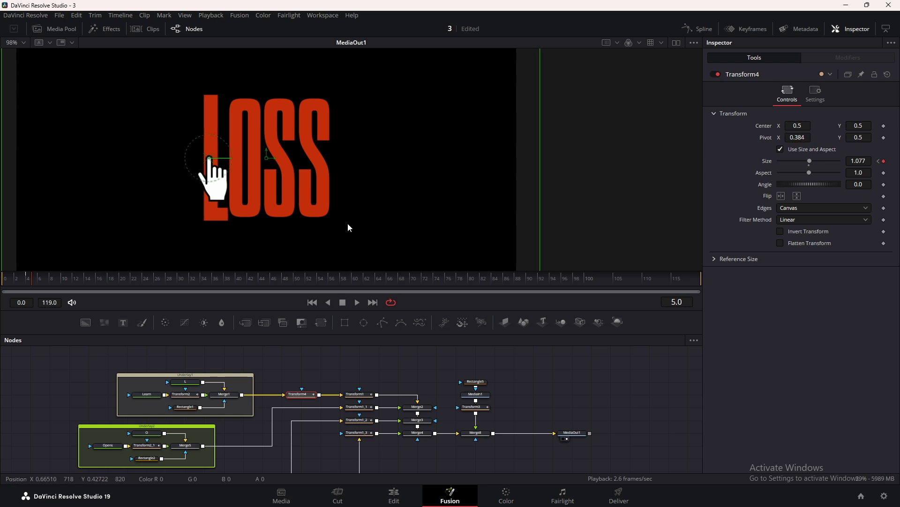
Keyframe Transform4's Size at 1.077 on frame 19 and at 1.0 on frame 20.
scroll(303, 227, down, 3)
drag(346, 226, 354, 194)
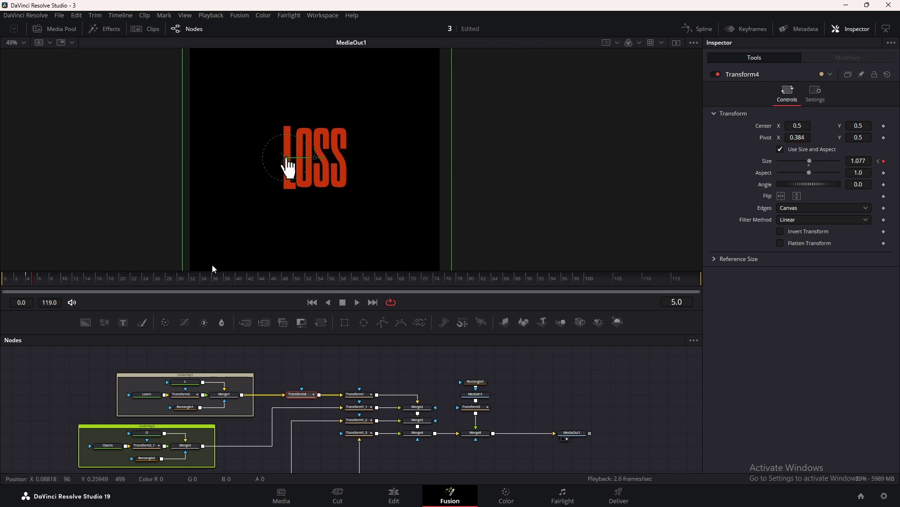
drag(101, 280, 113, 278)
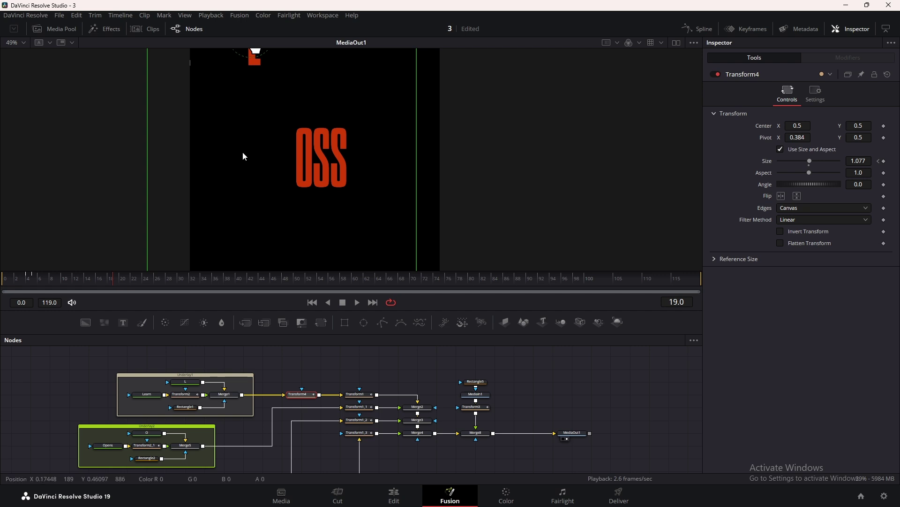
scroll(243, 157, up, 4)
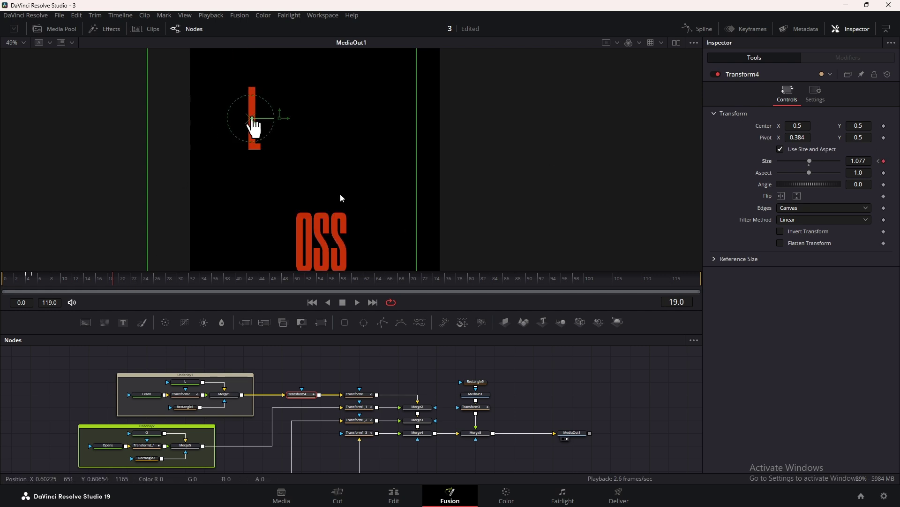
key(Right)
click(809, 165)
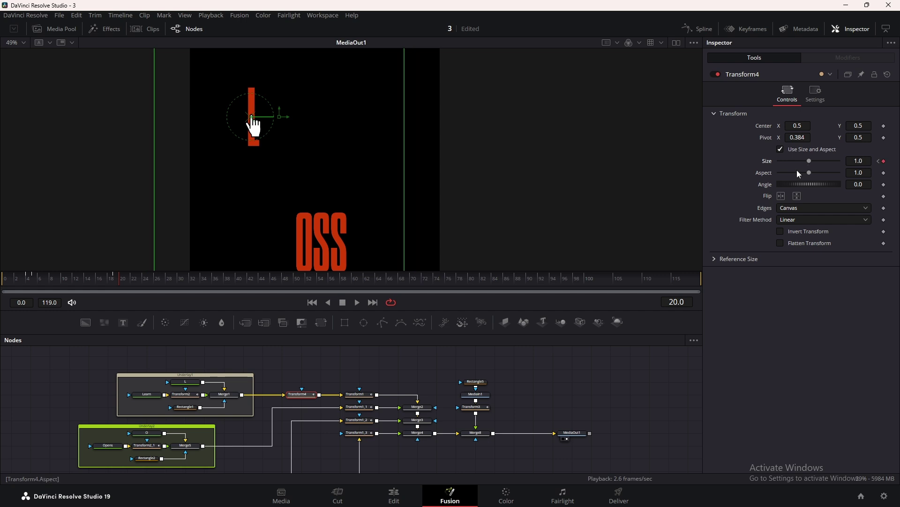
Replay the animation from frame 0 to check the letter L's enlargement while the hand drags it.
drag(63, 280, 1, 284)
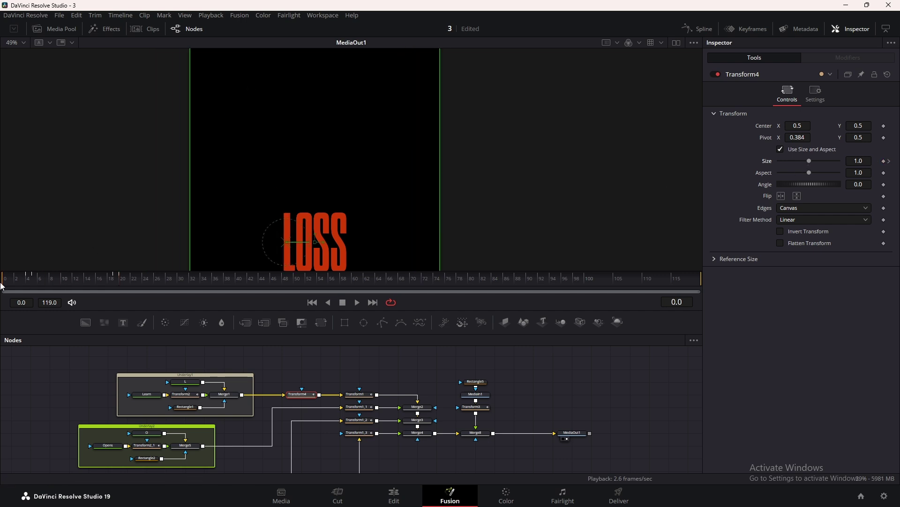
click(307, 361)
key(space)
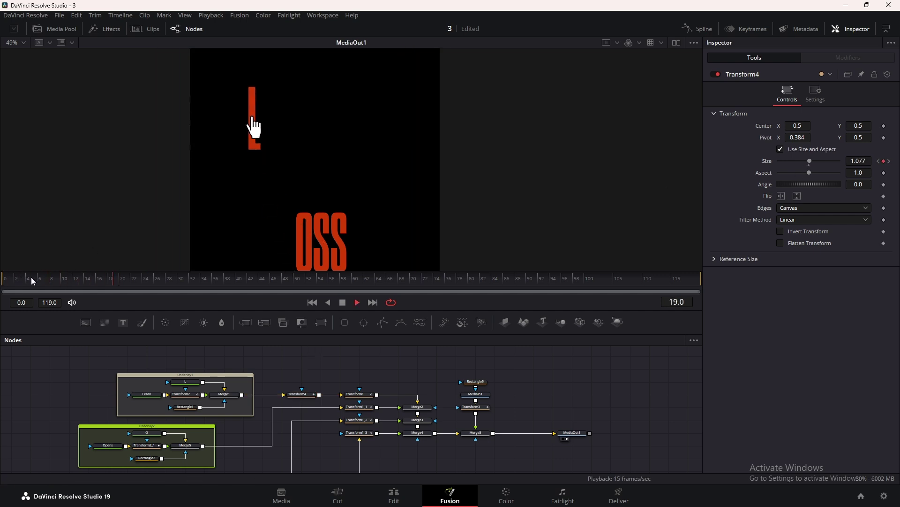
key(space)
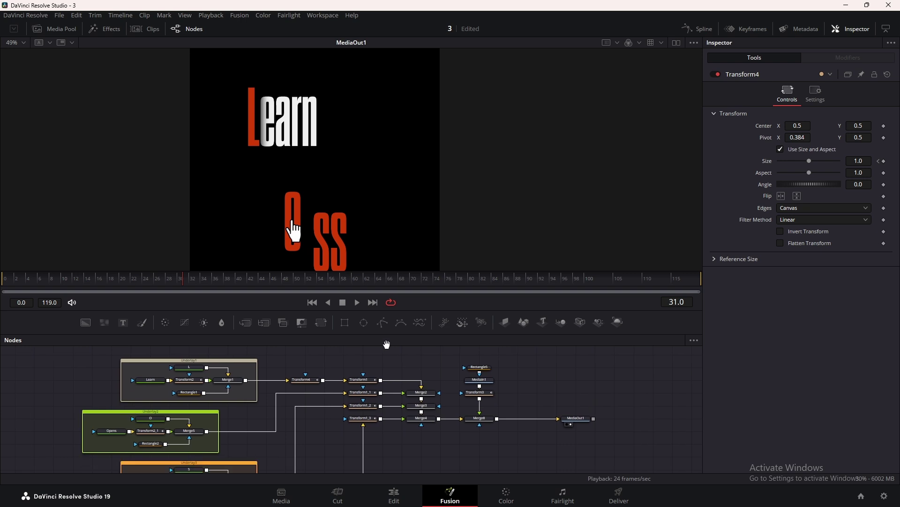
Copy Transform4 and paste it after the Opens, Skill and Success group outputs, routing the Skill connection around the nodes with a pipe router.
scroll(386, 359, down, 2)
click(313, 375)
key(ctrl+c)
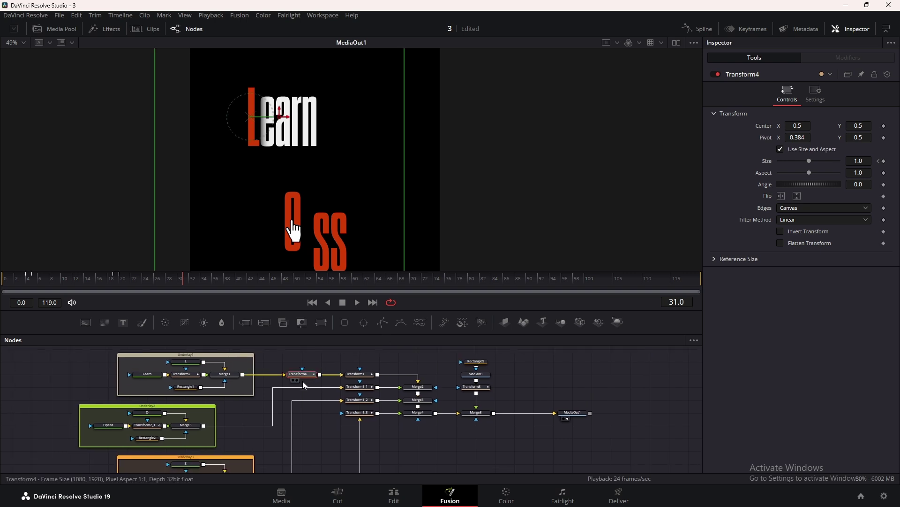
click(191, 426)
key(ctrl+v)
drag(228, 429, 372, 431)
scroll(262, 435, down, 2)
click(227, 449)
key(ctrl+v)
scroll(308, 437, down, 2)
click(213, 465)
key(ctrl+v)
scroll(266, 402, up, 2)
alt+click(308, 438)
Shift Transform4_1's Size keyframes so the letter O's enlargement starts at frame 24.
drag(52, 278, 2, 278)
key(space)
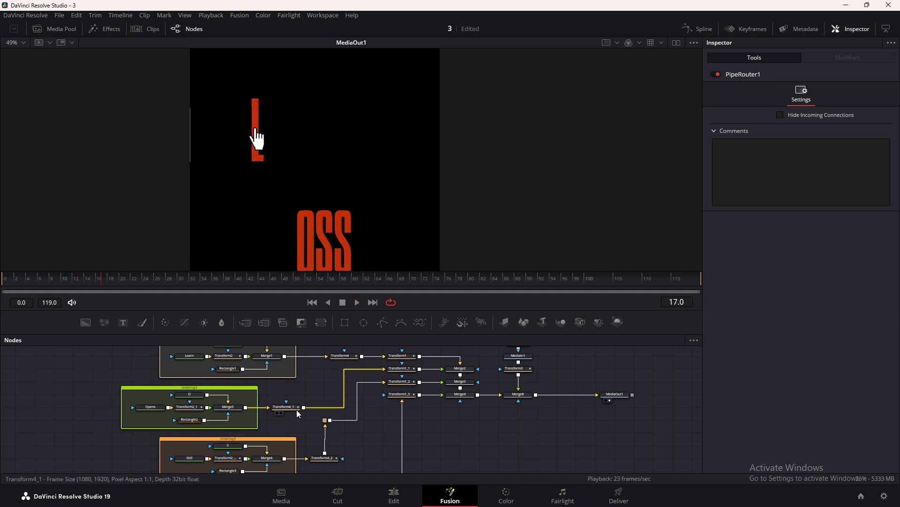
drag(325, 441, 213, 410)
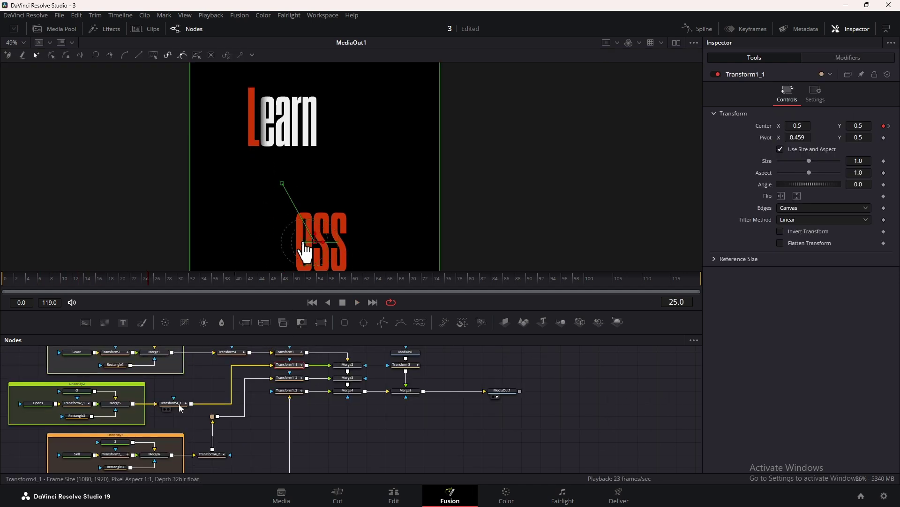
click(179, 403)
click(734, 29)
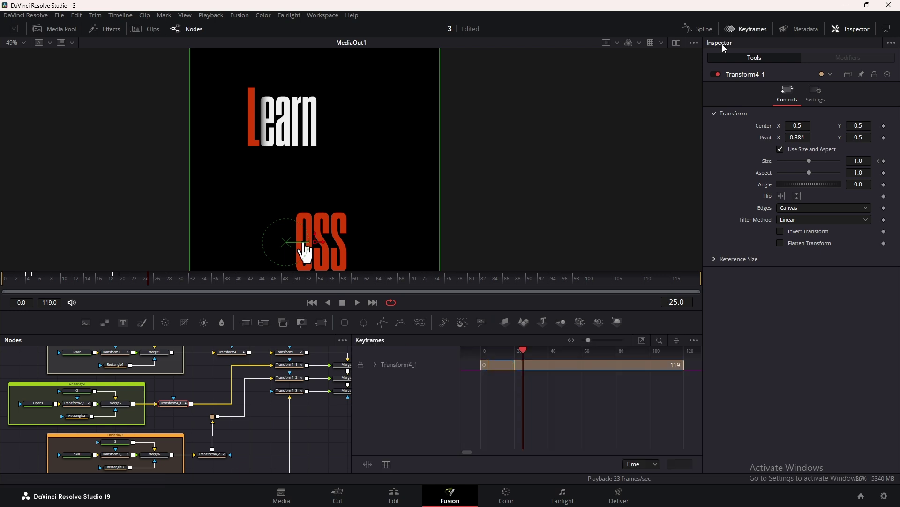
drag(551, 382, 514, 384)
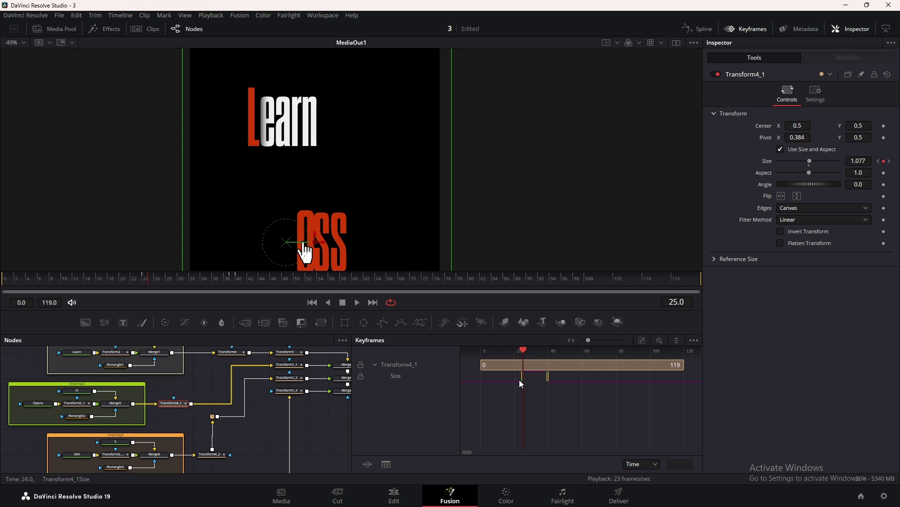
Shift Transform4_2's Size keyframes so the first S's enlargement starts at frame 44.
drag(250, 431, 258, 403)
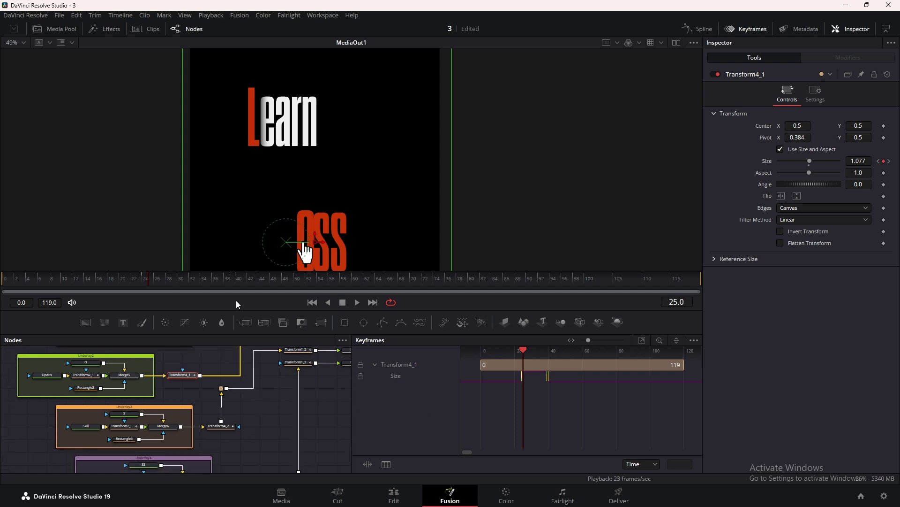
scroll(323, 362, up, 1)
click(298, 364)
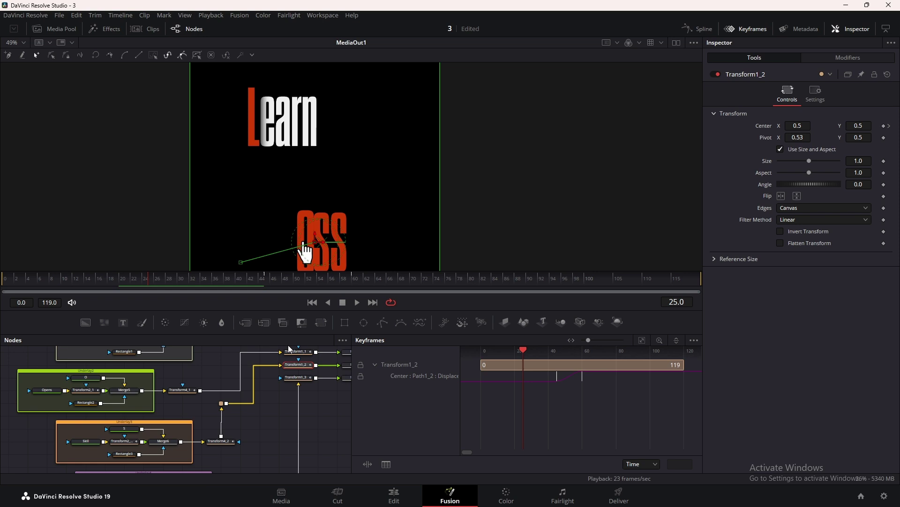
click(265, 278)
click(229, 443)
drag(558, 382, 557, 382)
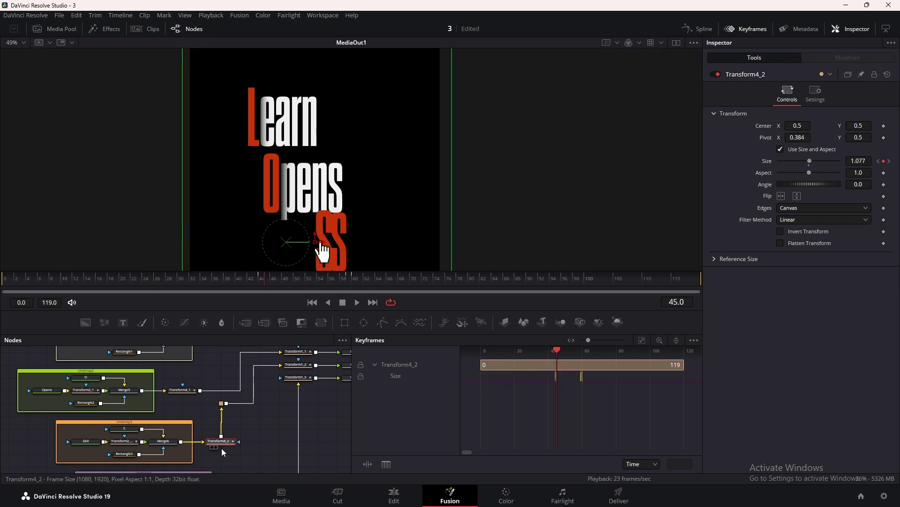
Shift Transform4_3's Size keyframes so the last S's enlargement starts at frame 64.
scroll(223, 452, down, 5)
click(297, 408)
scroll(297, 399, up, 5)
click(181, 377)
key(])
scroll(176, 451, down, 4)
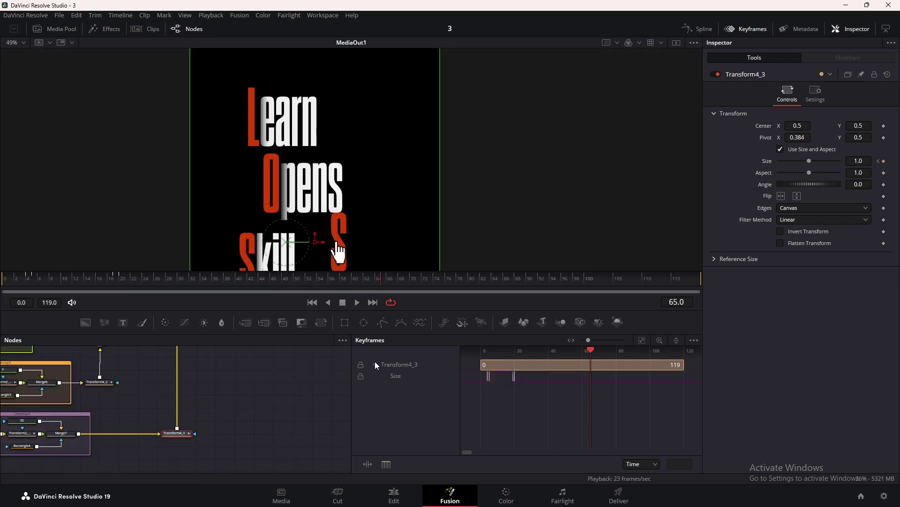
drag(556, 381, 590, 379)
Set Transform4_1's Pivot X to 0.44 so the scaling is centred on the letter O.
drag(266, 395, 316, 457)
drag(242, 279, 142, 279)
drag(178, 378, 178, 435)
scroll(178, 438, down, 1)
click(110, 420)
scroll(145, 417, down, 1)
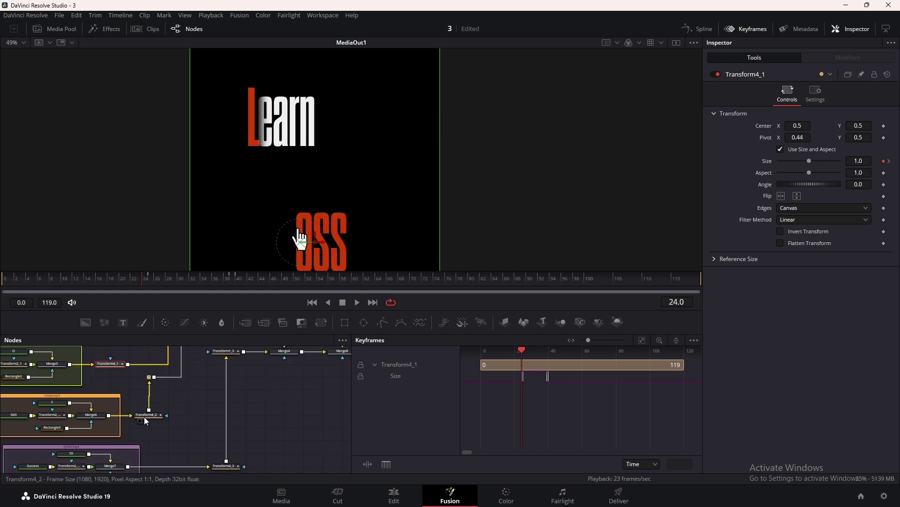
Adjust Transform4_2's Pivot X at frame 45 so the scaling is centred on the first S.
click(145, 415)
drag(273, 280, 259, 279)
mouse_move(797, 137)
mouse_down()
mouse_move(864, 137)
mouse_move(795, 137)
mouse_up()
click(264, 278)
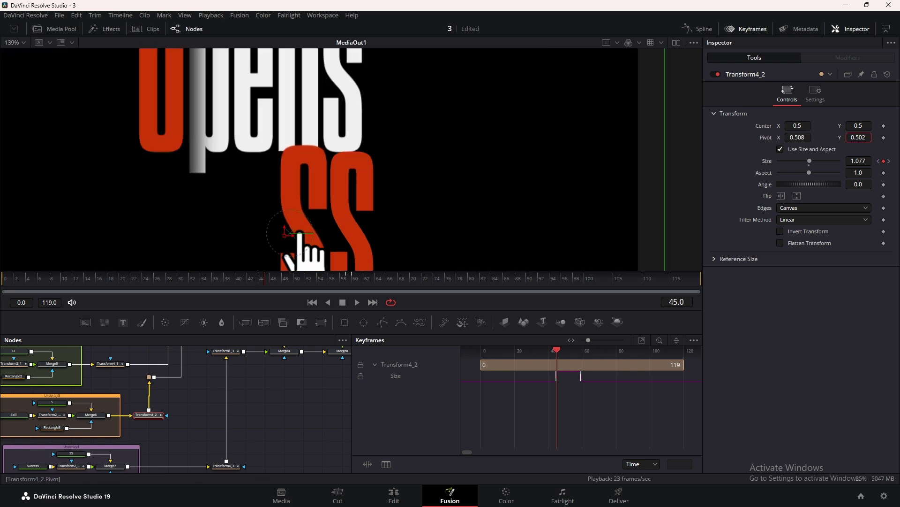
drag(798, 137, 838, 137)
Recheck Transform4_1 around frame 25, and set Transform4_3's Pivot X to 0.589 for the last S.
click(110, 364)
click(148, 278)
scroll(224, 415, down, 1)
click(224, 411)
click(381, 278)
Hide the keyframe editor and replay the animation from frame 0 to check all four letter enlargements.
scroll(392, 227, down, 2)
scroll(471, 189, down, 8)
scroll(471, 189, up, 2)
scroll(281, 407, up, 2)
key(Home)
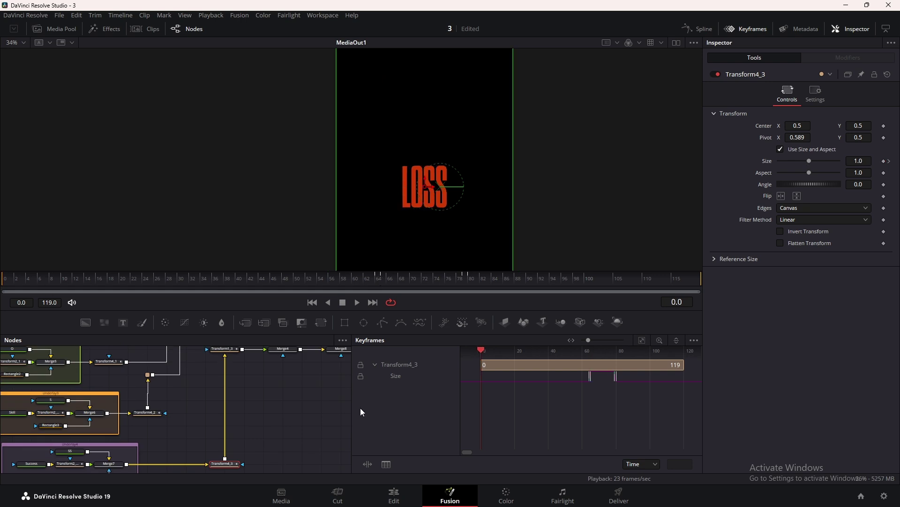
click(746, 29)
key(space)
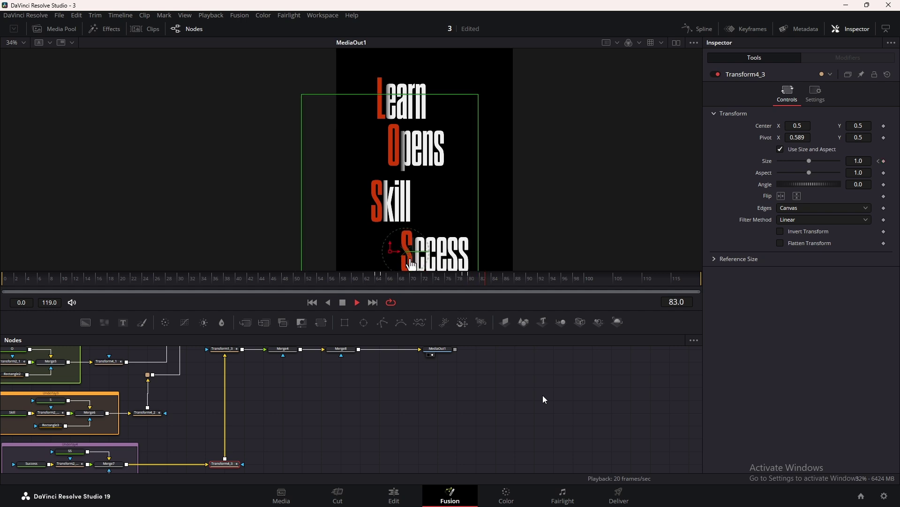
key(space)
Add a Soft Glow after Merge8 with Gain 0.787 and Glow Size 100.
drag(526, 395, 553, 460)
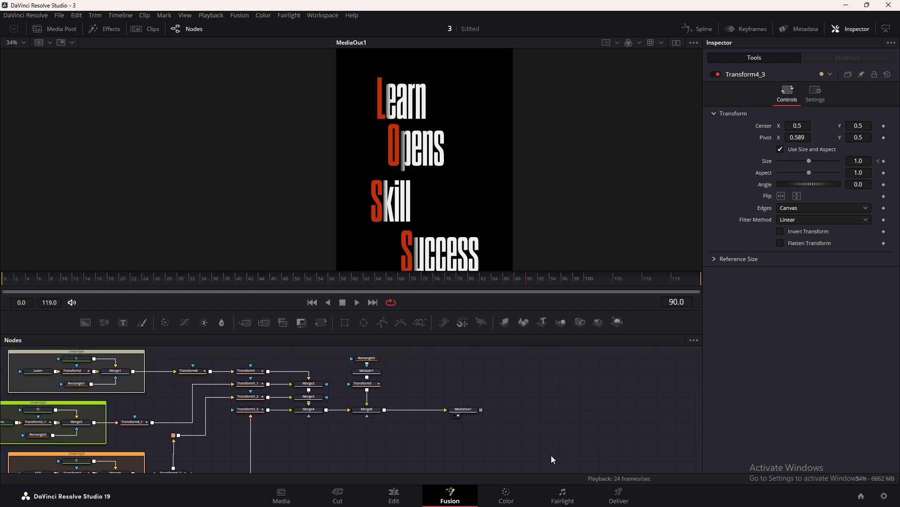
scroll(445, 178, down, 2)
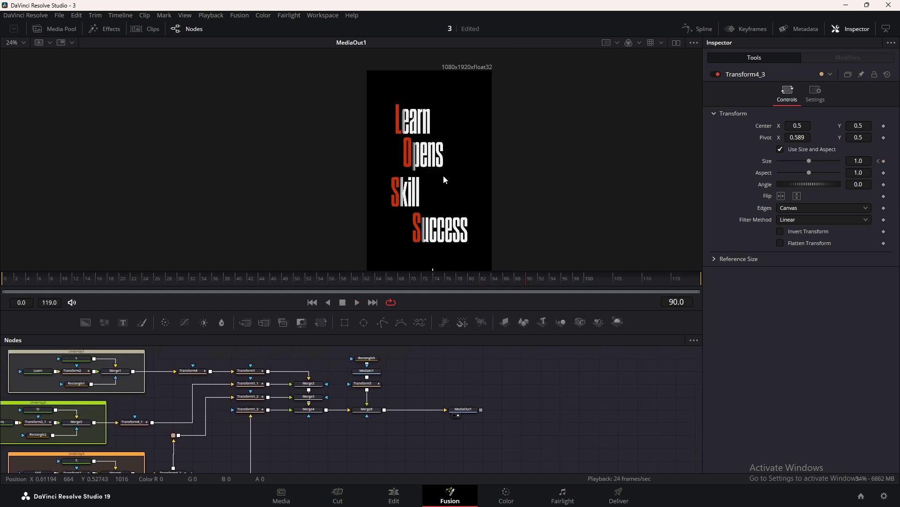
click(367, 409)
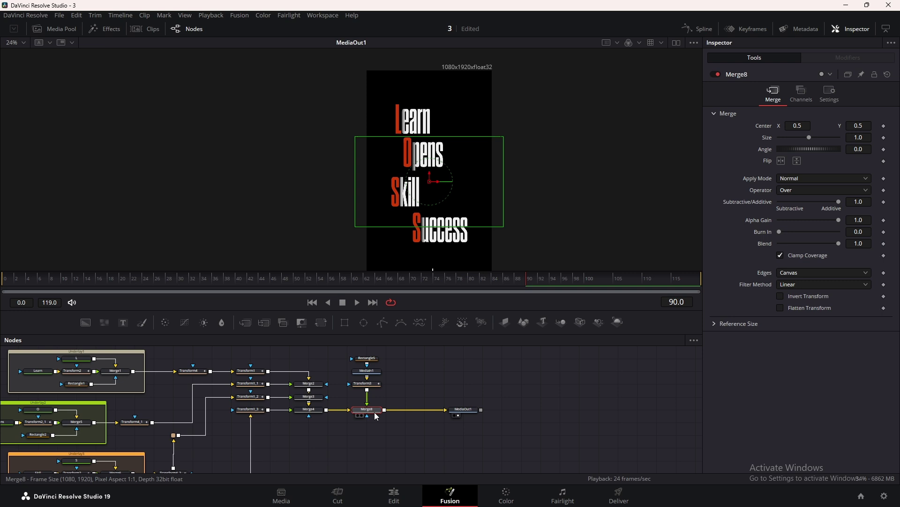
key(shift+space)
text(soft glow)
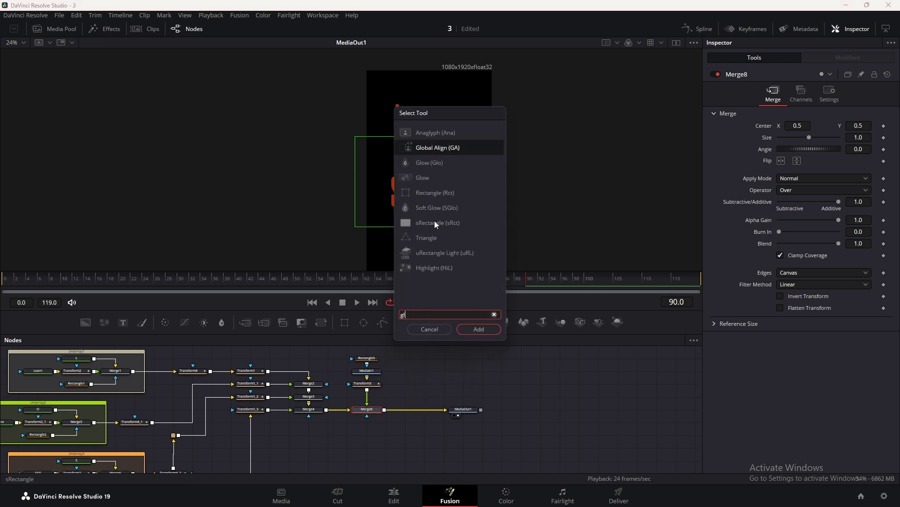
key(Return)
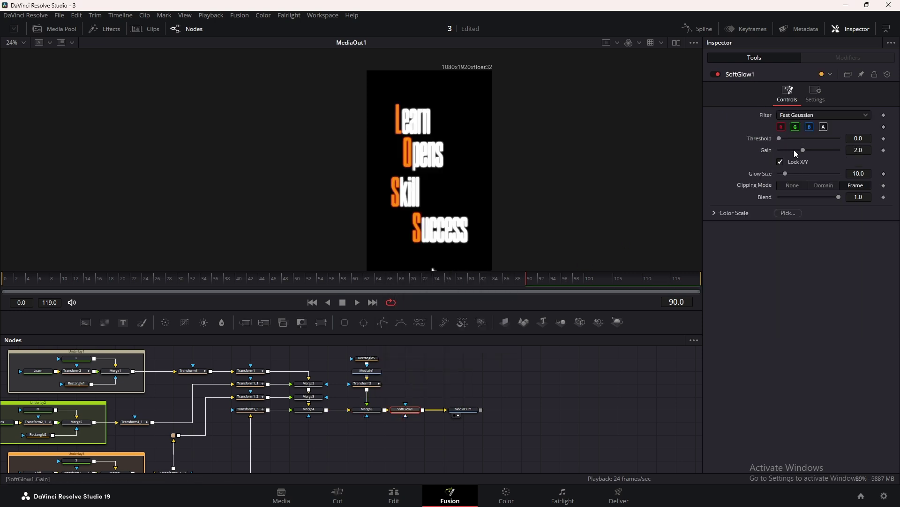
drag(785, 180, 788, 152)
Move MediaOut1 farther along and insert a Drop Shadow node after SoftGlow1.
drag(457, 411, 495, 410)
click(409, 411)
key(shift+space)
text(shad)
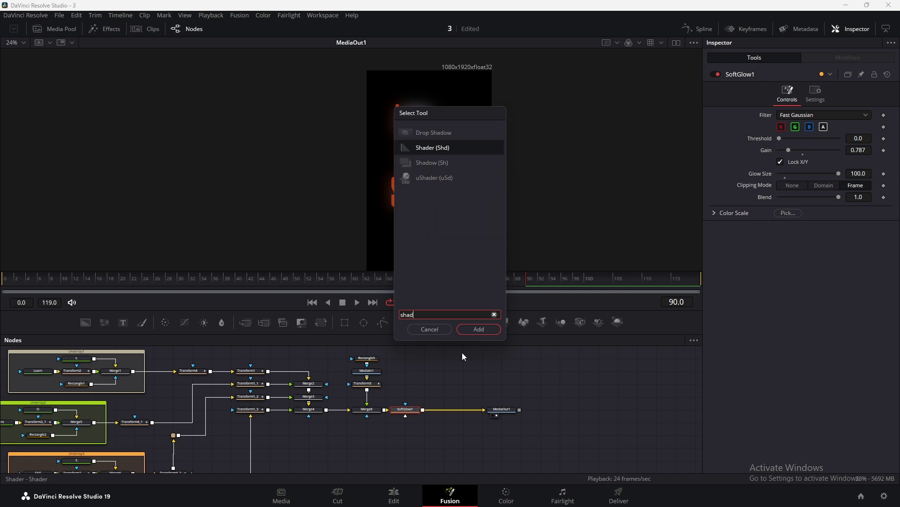
click(442, 135)
click(485, 328)
scroll(419, 181, up, 3)
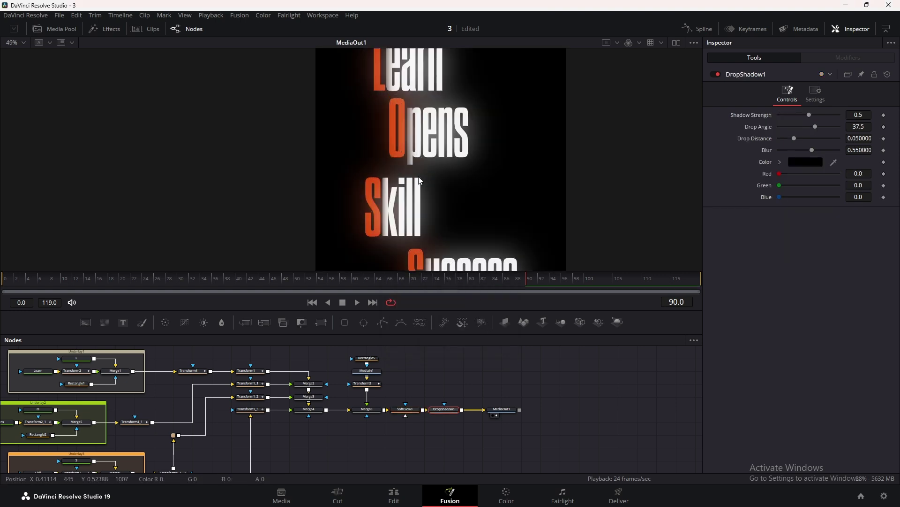
Show the checkered transparency background behind the composition in the viewer.
right_click(515, 92)
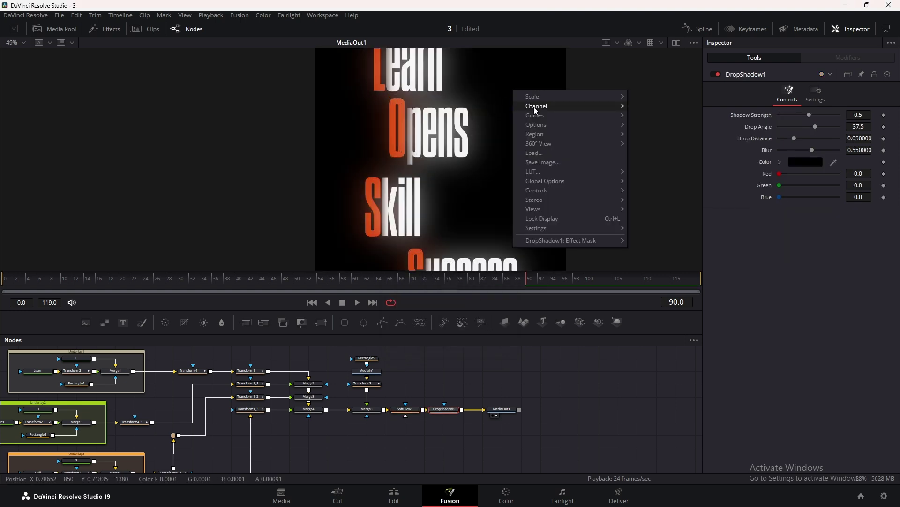
mouse_move(542, 118)
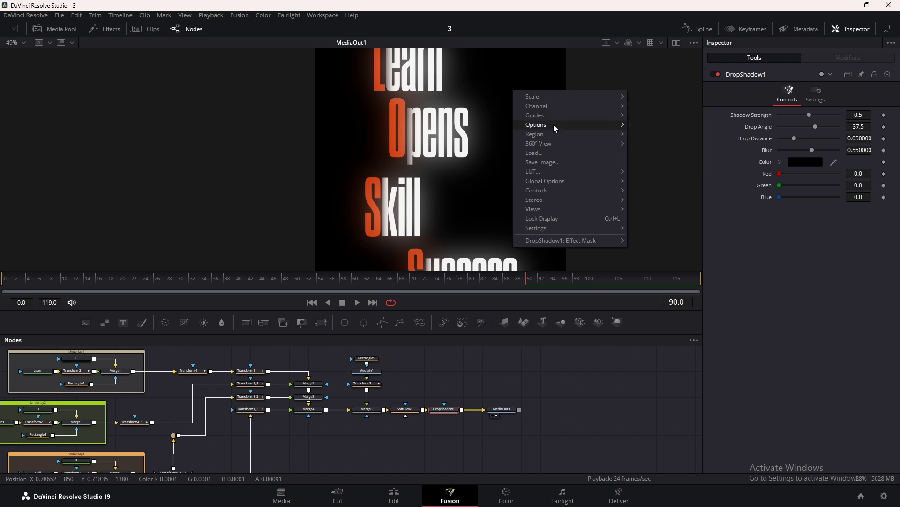
click(684, 128)
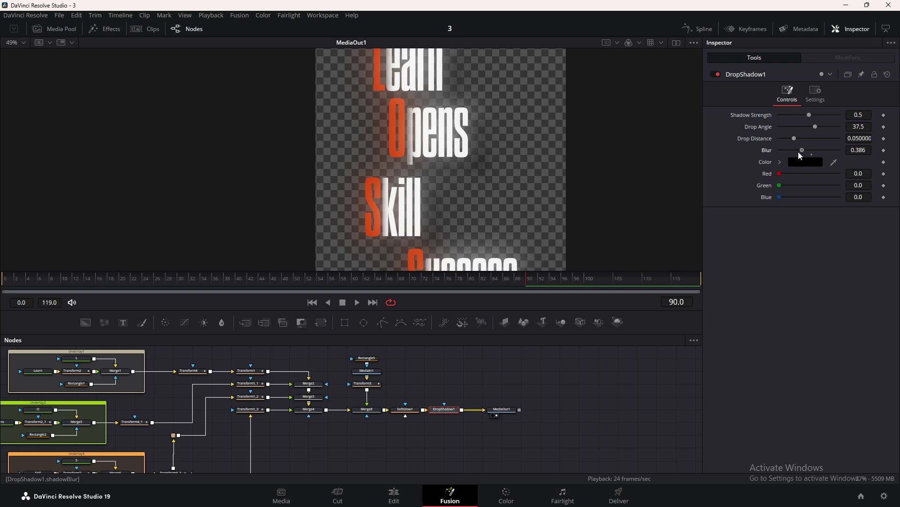
Set the Drop Shadow's Shadow Strength to 0.835, Drop Distance to 0.011 and Blur to 0.268.
drag(799, 152, 794, 152)
drag(809, 115, 795, 150)
drag(824, 115, 829, 116)
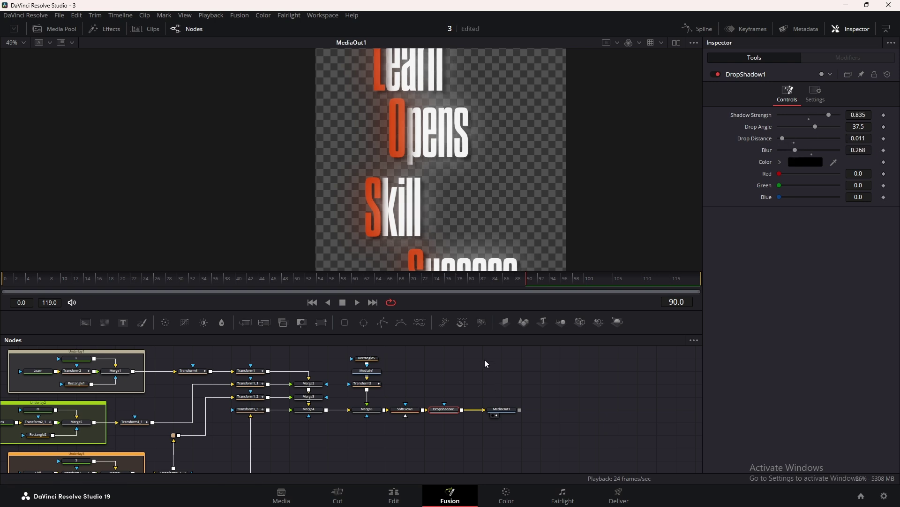
Compare Merge8 with MediaOut1 in side-by-side viewers to examine the glow and shadow, and return to a single viewer.
click(676, 42)
drag(535, 213, 458, 213)
scroll(493, 185, down, 5)
scroll(490, 180, up, 2)
drag(515, 196, 459, 187)
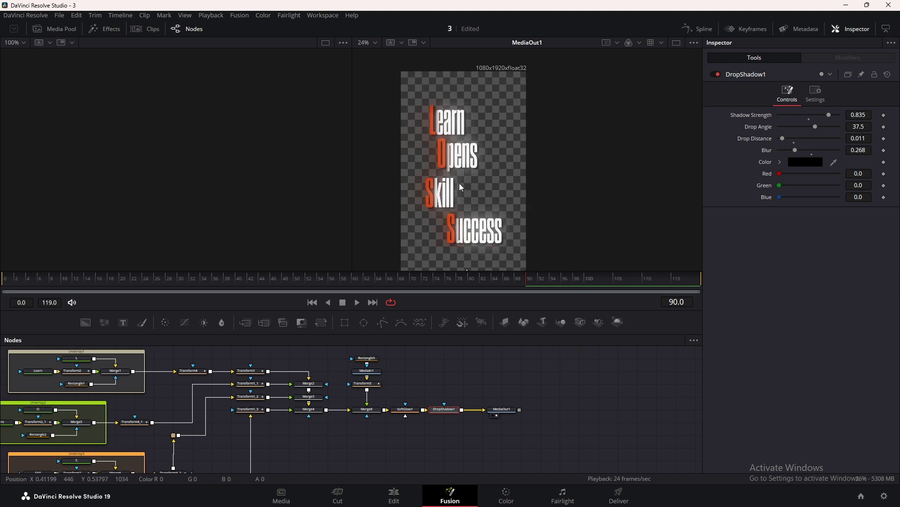
drag(367, 409, 219, 227)
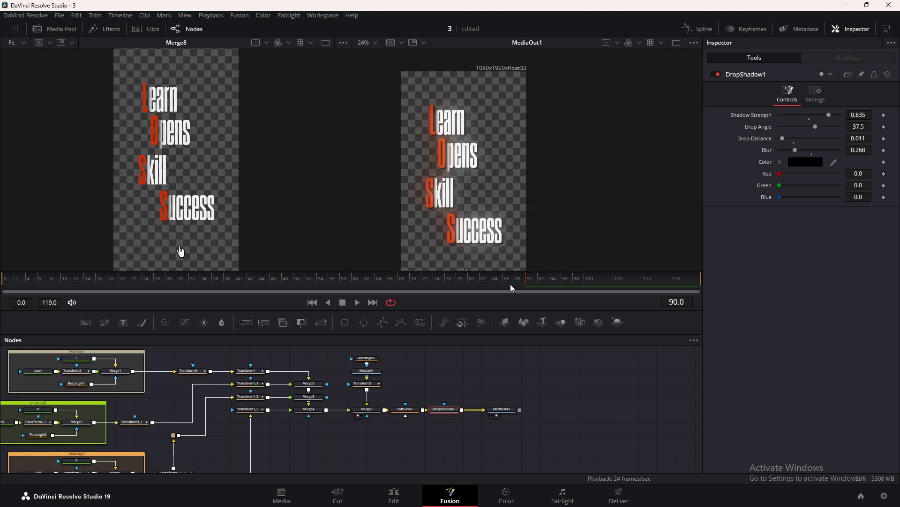
click(677, 42)
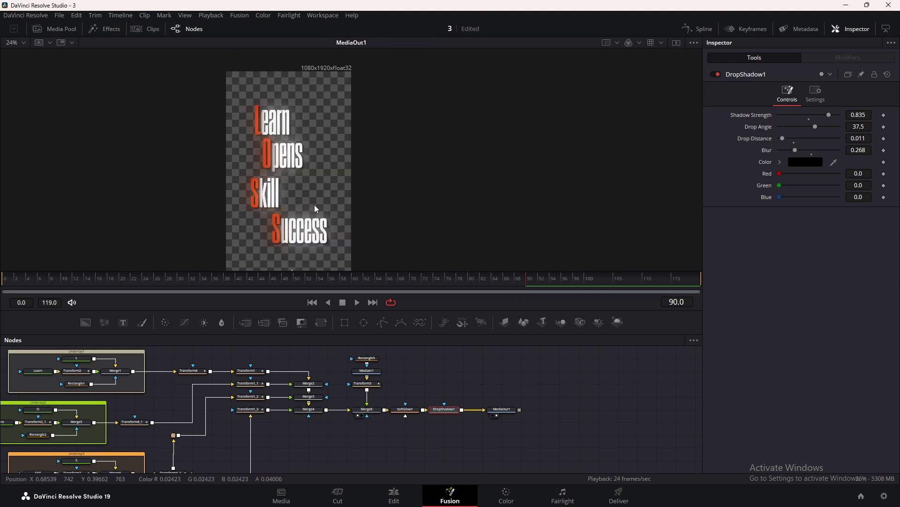
drag(314, 208, 431, 192)
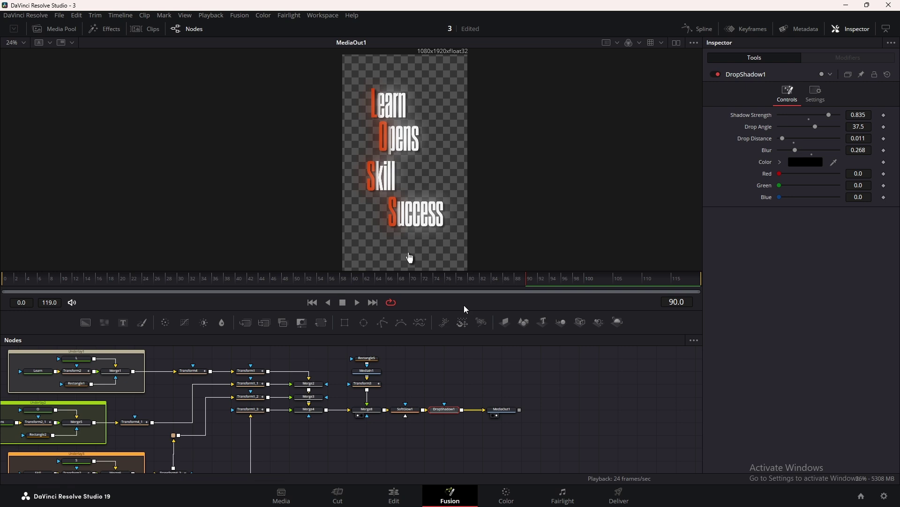
Move MediaOut1 farther along, merge a Background node behind DropShadow1's output, and place it below the new Merge node.
drag(498, 411, 575, 411)
click(449, 410)
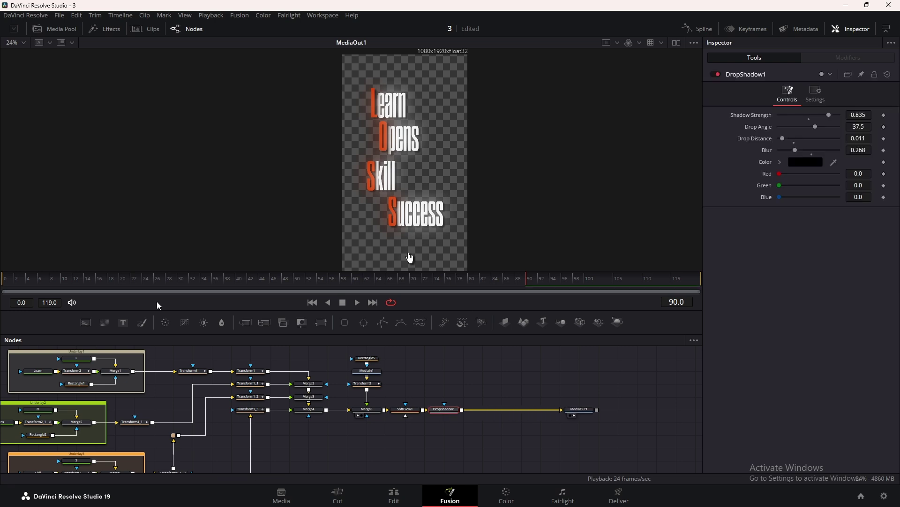
click(86, 322)
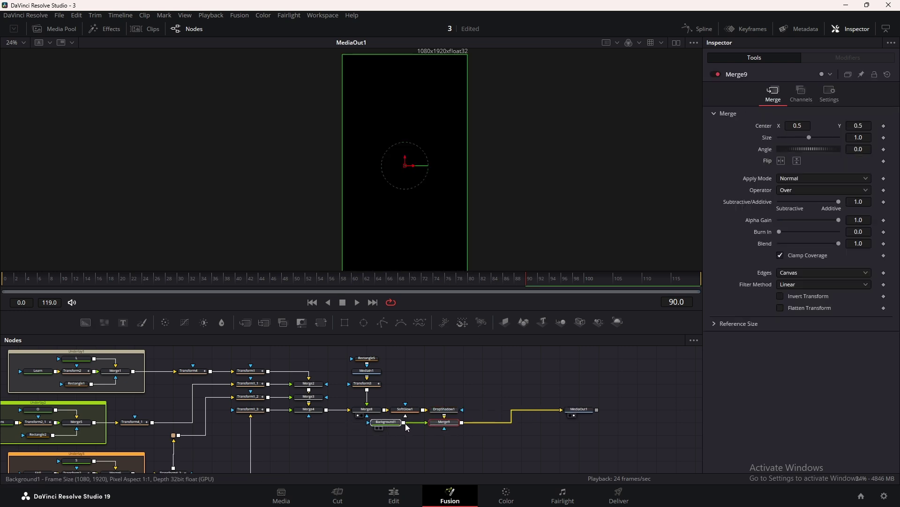
drag(399, 422, 504, 412)
click(504, 411)
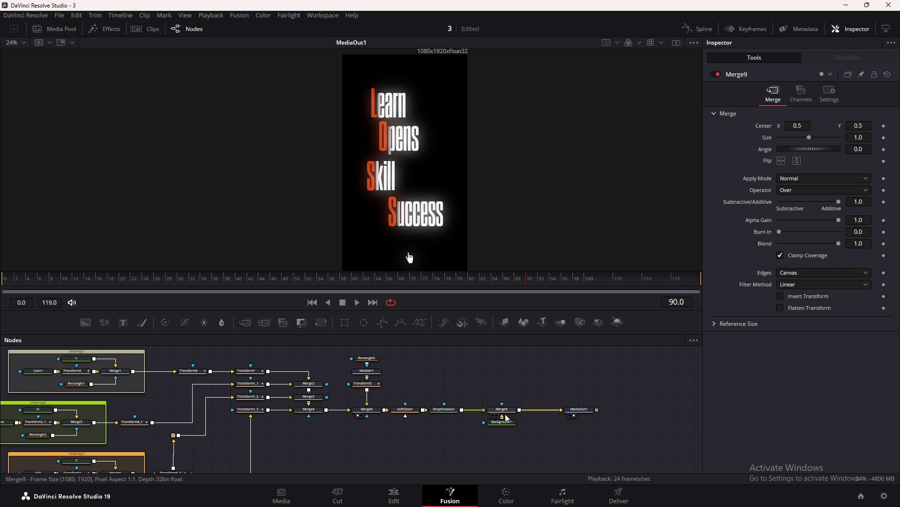
Set the Background1 colour to the saved custom dark grey #0f0f0f.
click(509, 423)
click(803, 170)
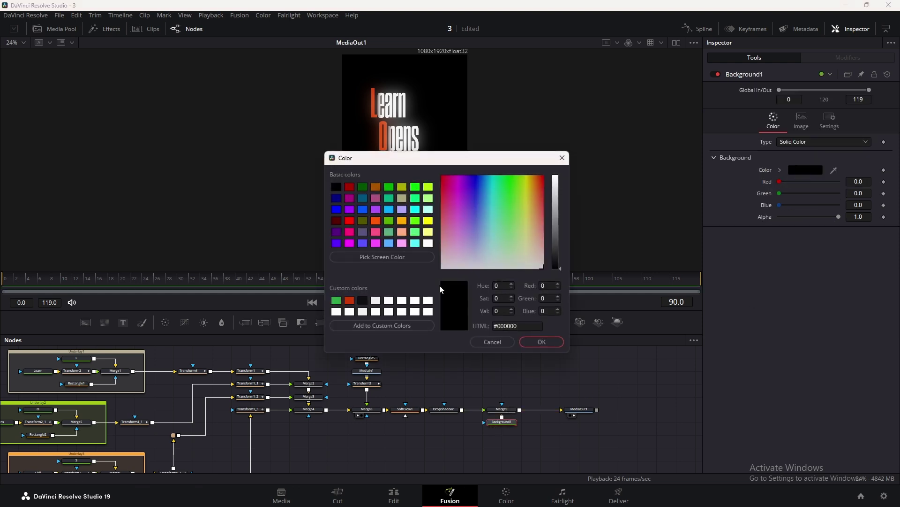
click(365, 301)
click(541, 342)
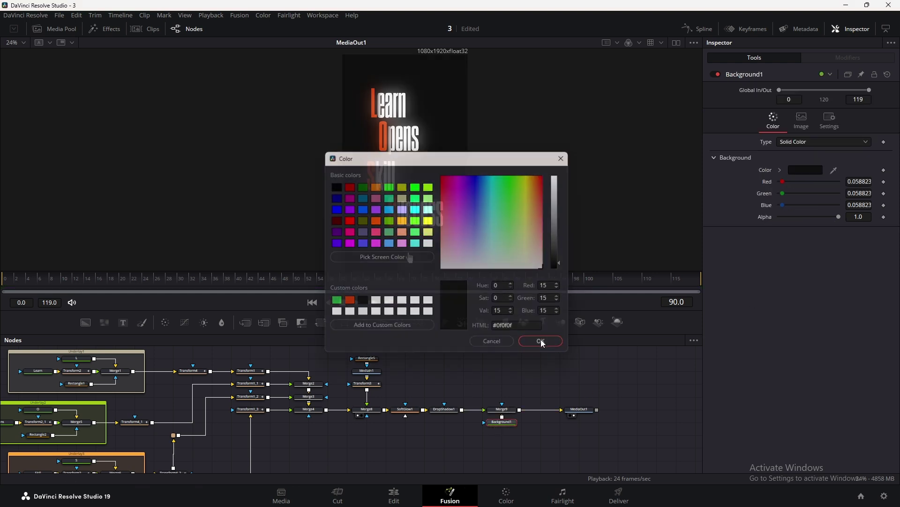
Inspect the letters' glow and DropShadow1 settings against the dark background up close, and save the project.
scroll(405, 159, up, 5)
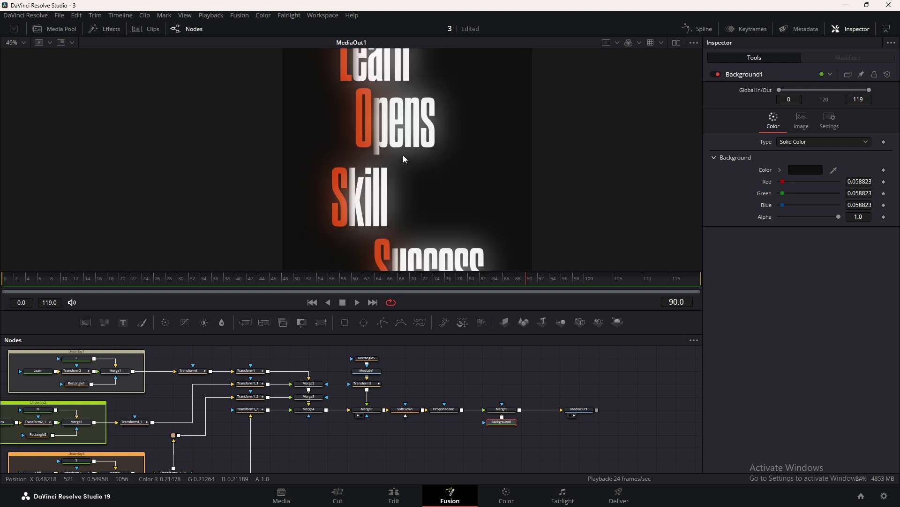
scroll(439, 108, up, 2)
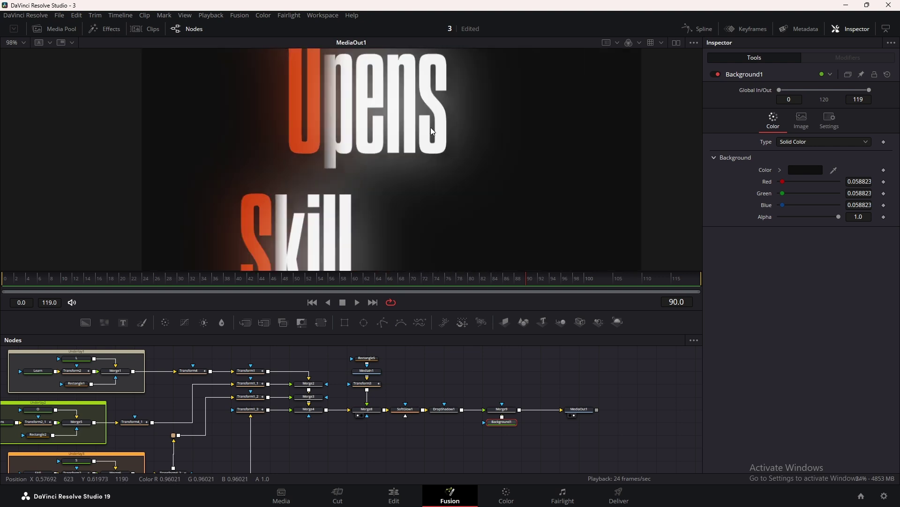
click(441, 410)
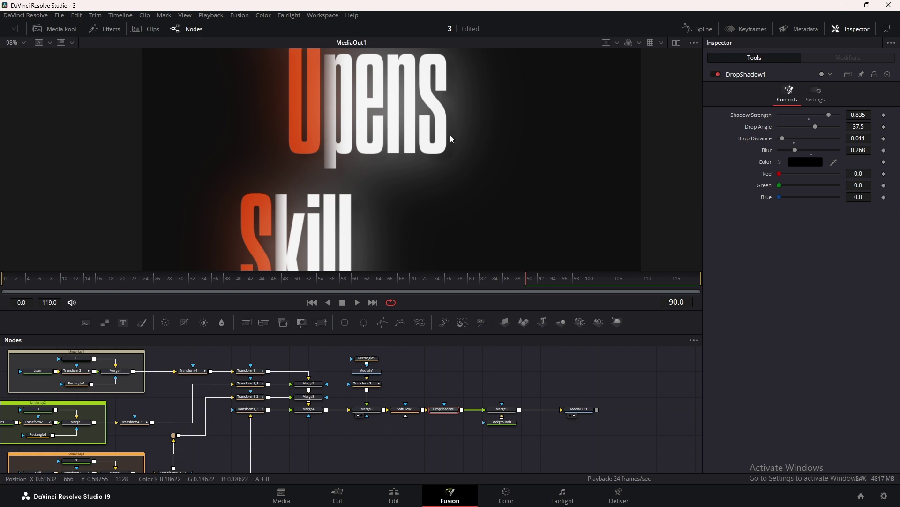
scroll(450, 135, down, 7)
key(ctrl+s)
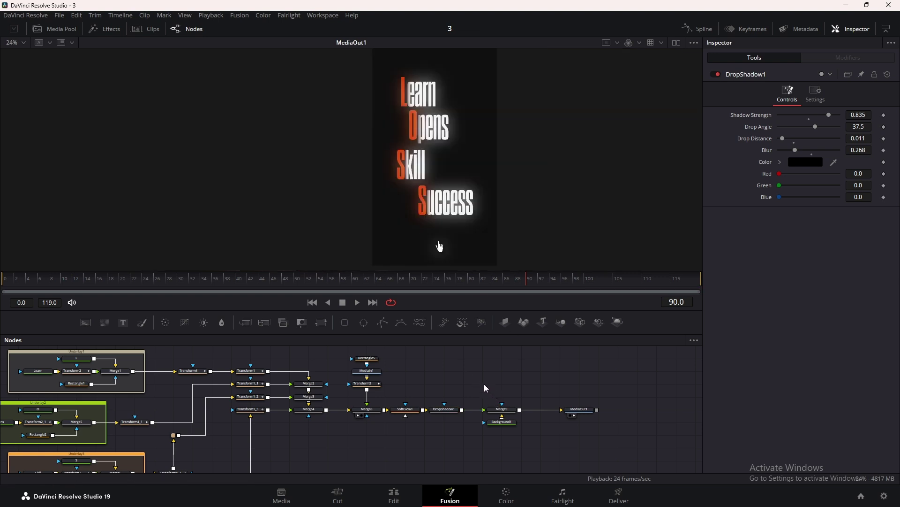
Cut SoftGlow1 and DropShadow1 and reinsert them between Merge4 and Merge8, shifting Merge8 and the hand nodes to make room.
drag(487, 388, 508, 382)
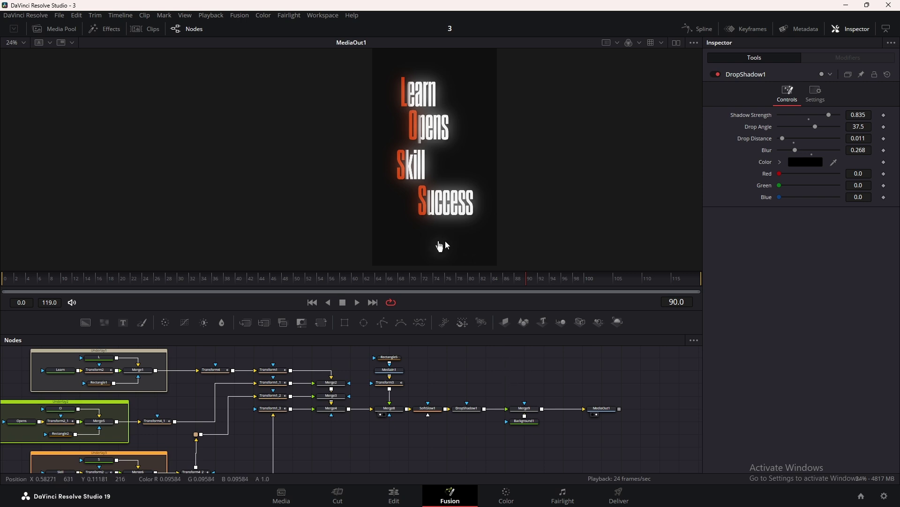
drag(425, 390, 483, 422)
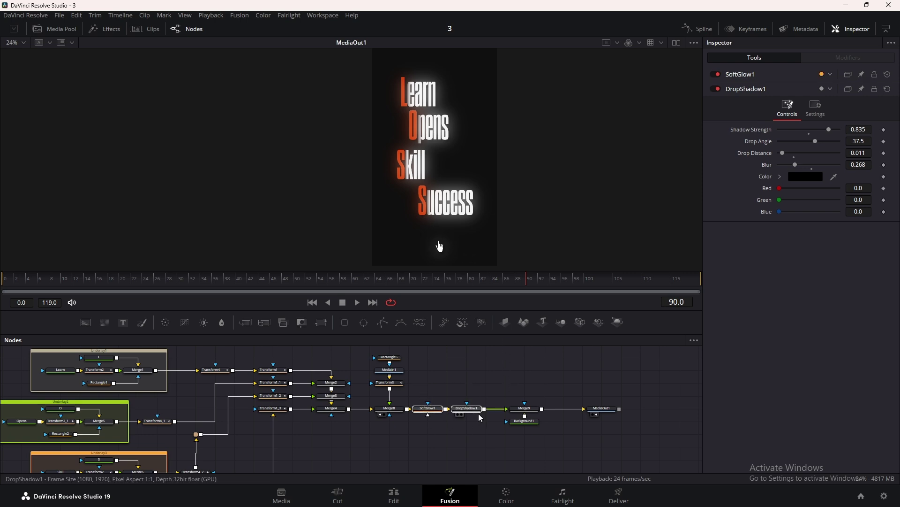
key(Delete)
drag(425, 365, 372, 419)
drag(389, 370, 467, 369)
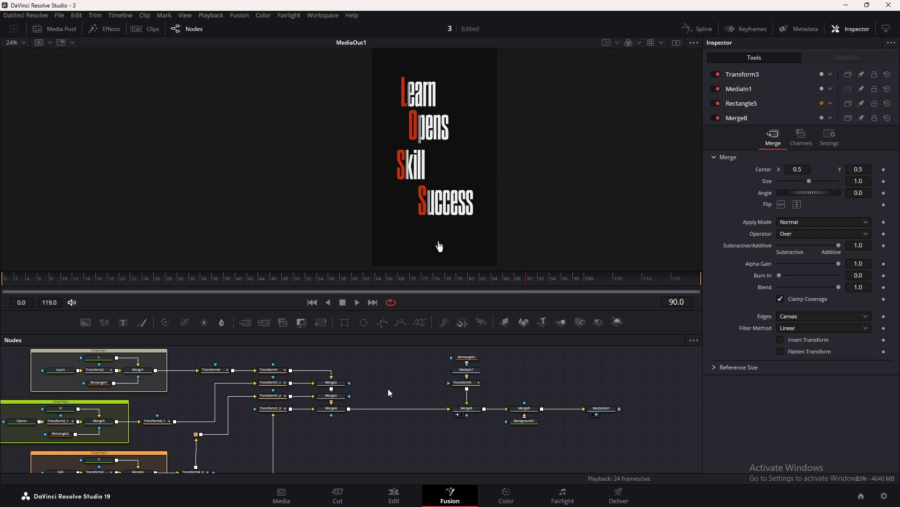
key(ctrl+v)
drag(431, 409, 430, 387)
drag(430, 380, 411, 404)
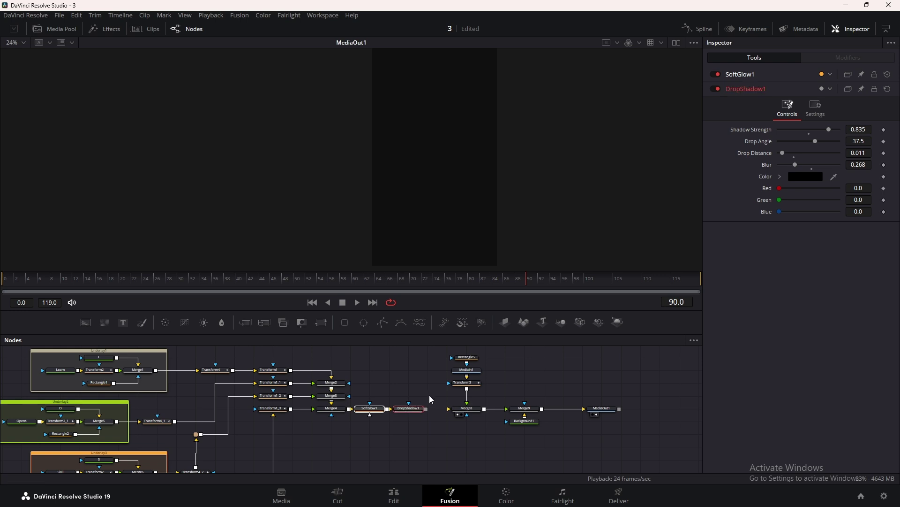
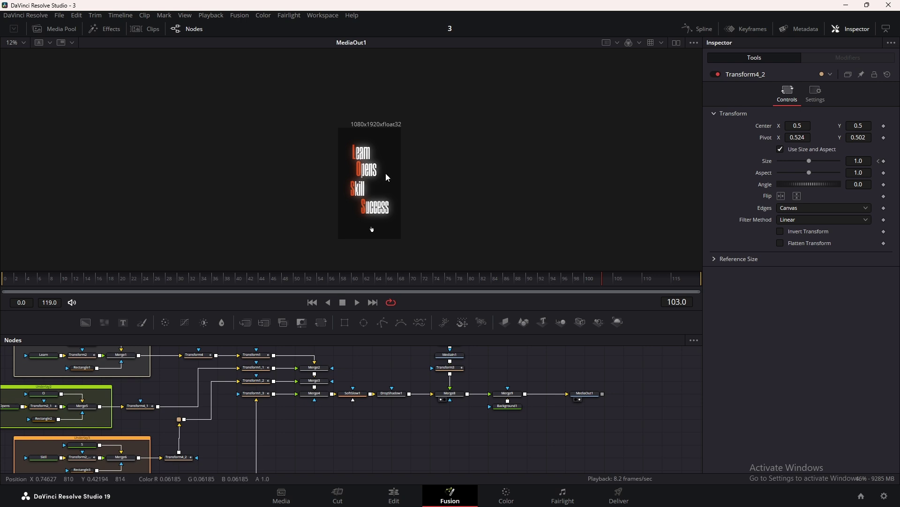
Move Background1 lower, add HalfToneNew ONE.png from the media pool, and combine it with the background through a MultiMerge node feeding Merge9.
drag(513, 406, 513, 443)
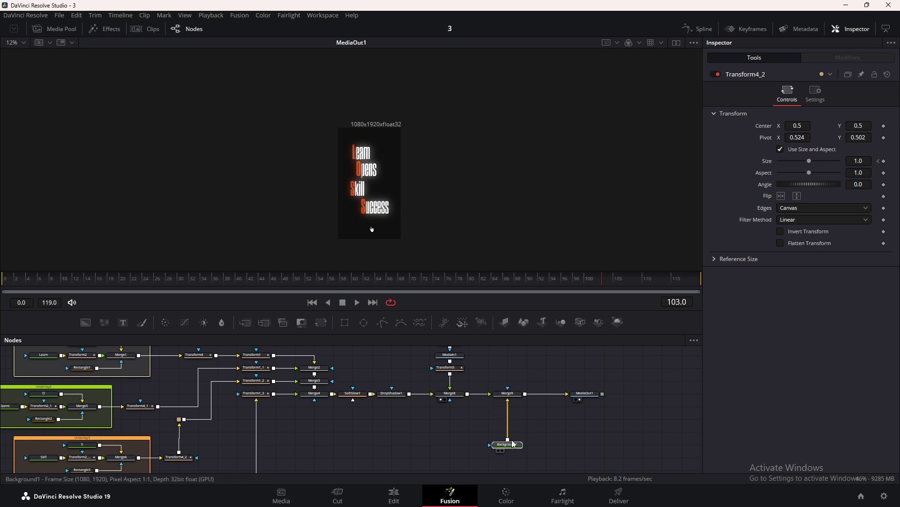
click(549, 427)
click(55, 28)
scroll(483, 155, up, 5)
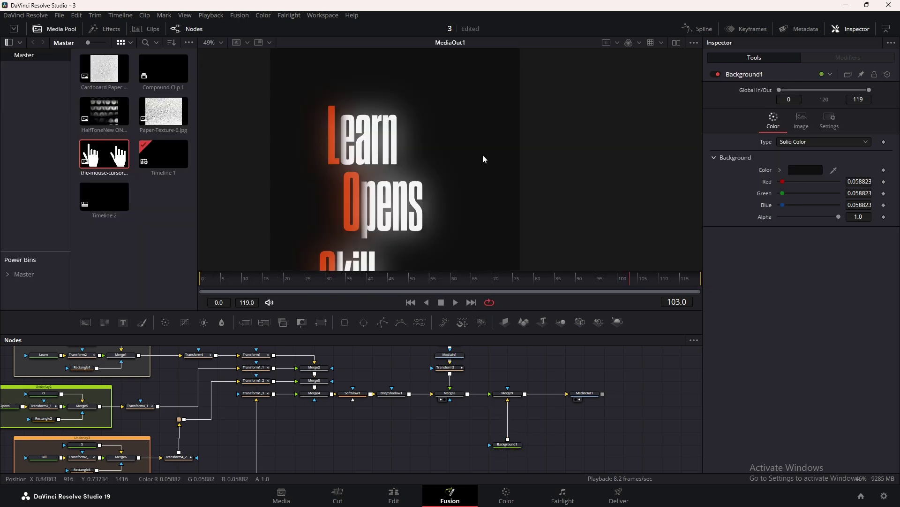
drag(421, 187, 413, 140)
drag(104, 111, 450, 419)
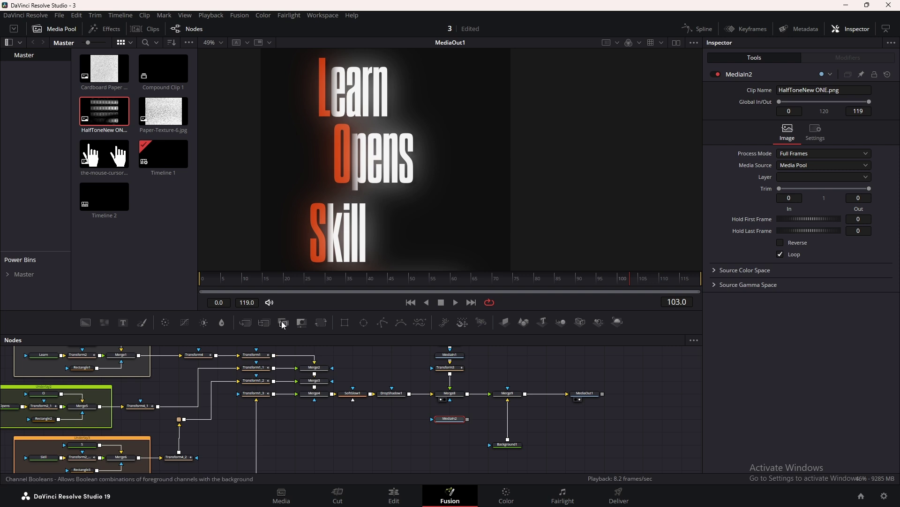
drag(268, 326, 490, 419)
click(450, 419)
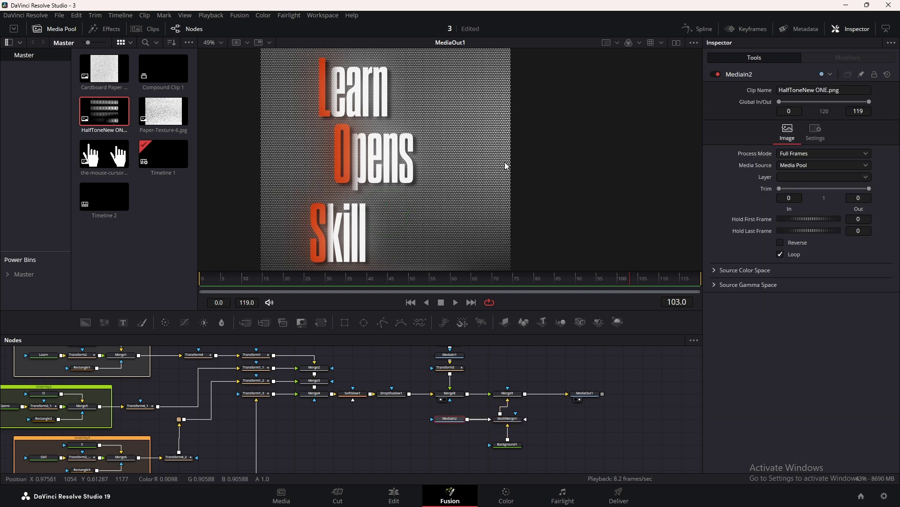
Set the halftone layer's Apply Mode to Overlay in MultiMerge1.
scroll(507, 167, down, 3)
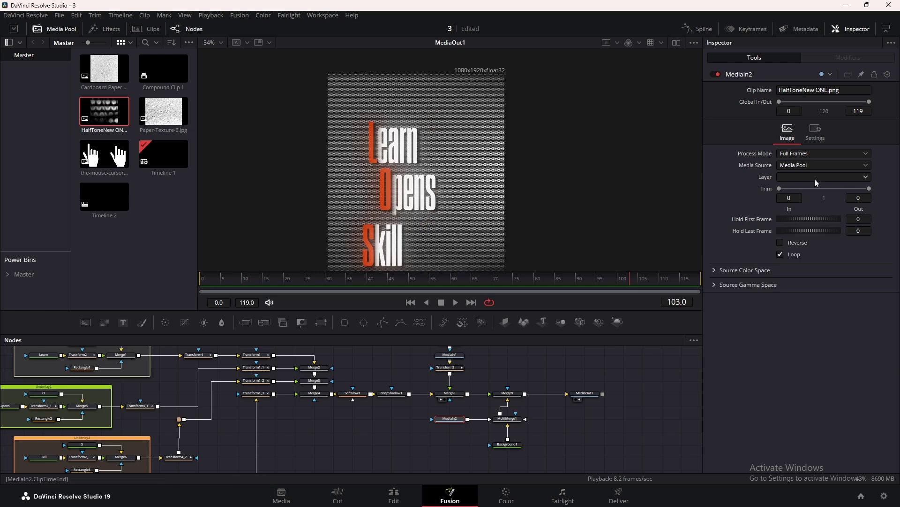
click(512, 422)
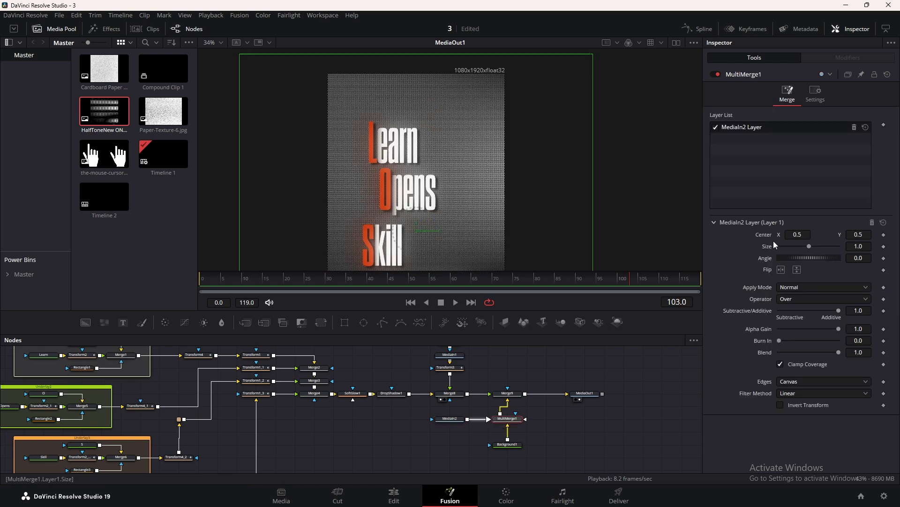
click(792, 287)
scroll(795, 357, down, 3)
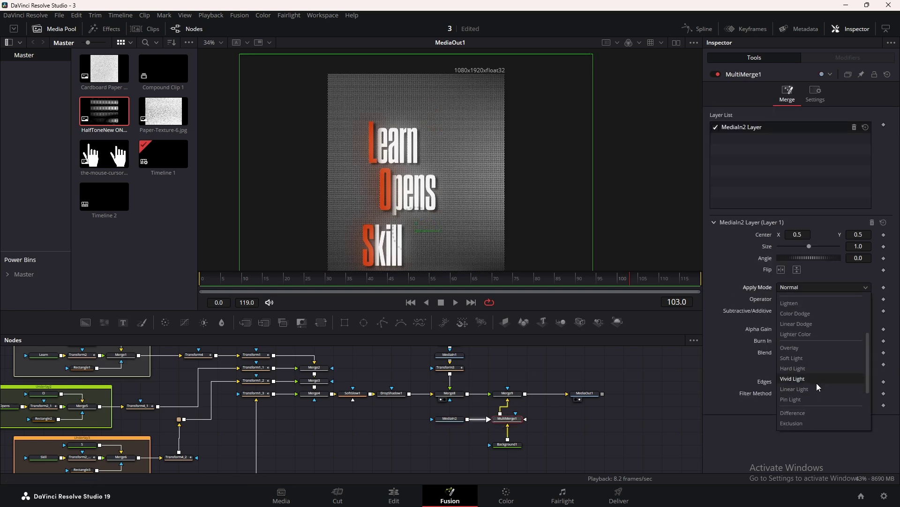
click(795, 356)
scroll(458, 155, up, 3)
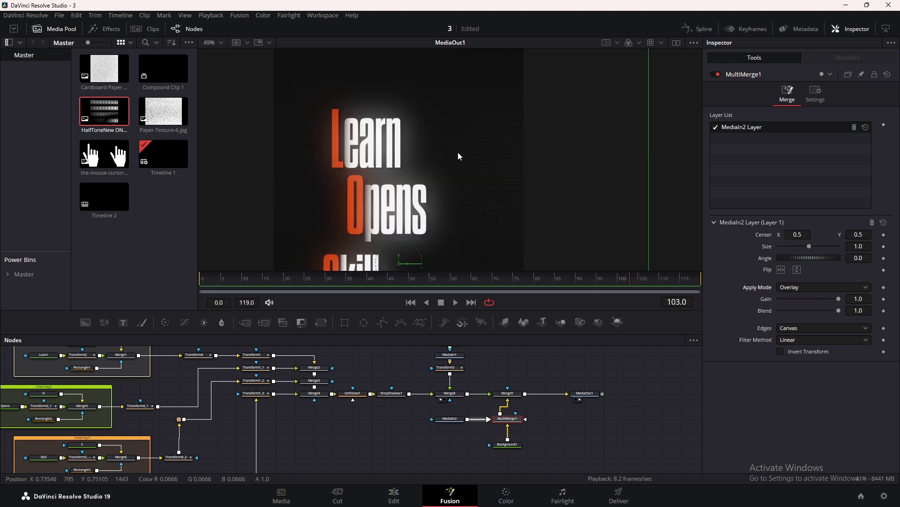
Add Paper-Texture-6.jpg as a second MultiMerge1 layer and set its Apply Mode to Overlay.
drag(163, 111, 565, 419)
click(518, 420)
click(751, 132)
click(824, 287)
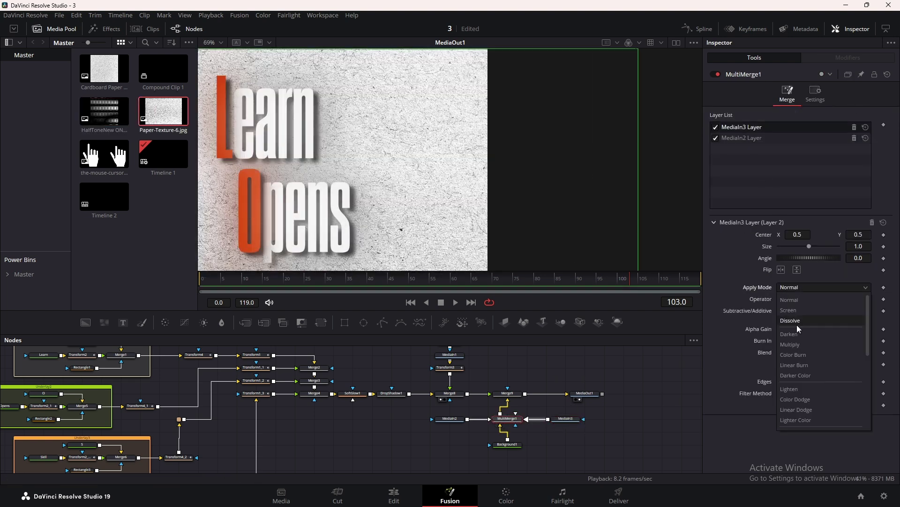
click(797, 357)
Enlarge the Paper-Texture-6 layer to a size of about 1.387 and set its Blend to 0.433.
scroll(530, 142, down, 3)
drag(540, 126, 605, 92)
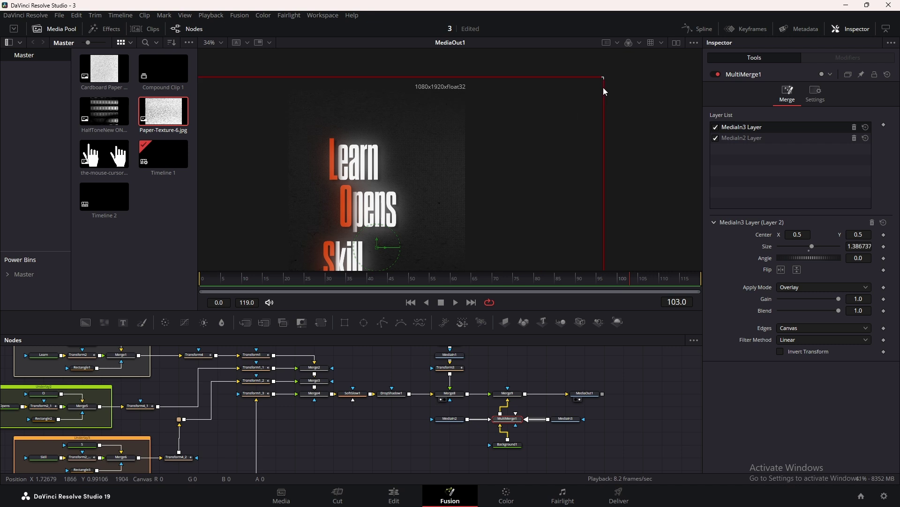
drag(811, 312, 805, 312)
scroll(361, 148, up, 3)
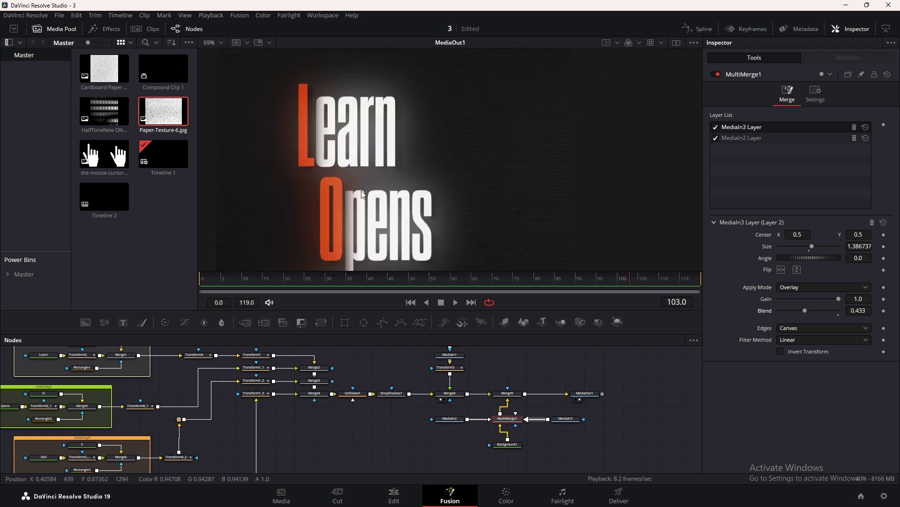
click(715, 128)
scroll(360, 166, down, 4)
scroll(466, 182, up, 3)
Add the Cardboard Paper image as a third MultiMerge1 layer, with Apply Mode Overlay and Blend 0.575.
drag(104, 68, 547, 431)
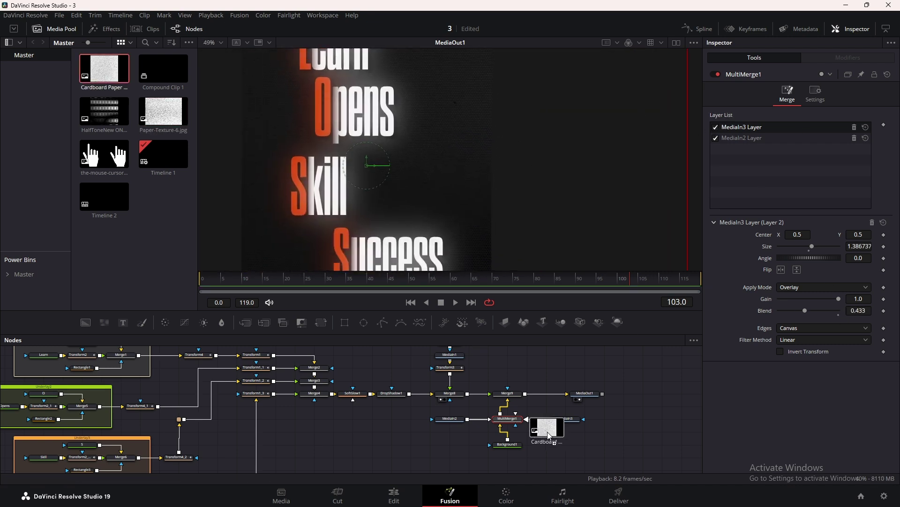
click(507, 418)
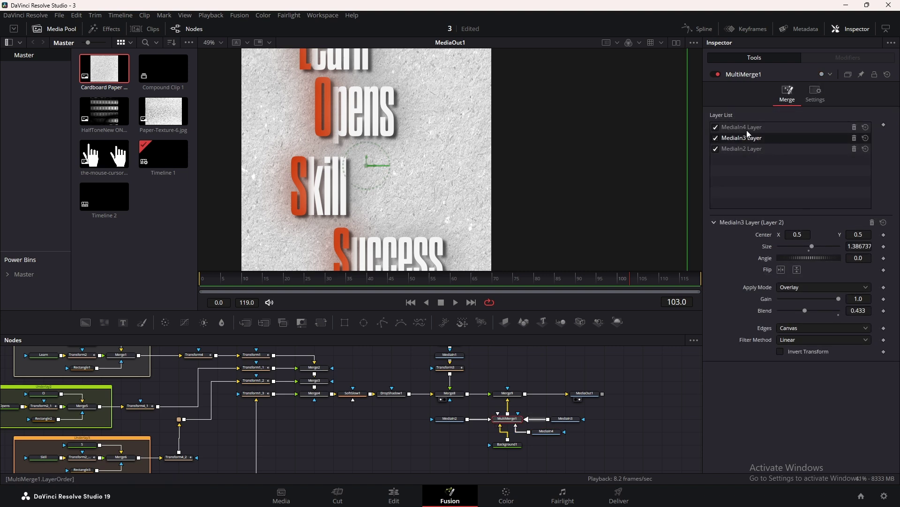
click(823, 287)
click(797, 329)
drag(838, 311, 823, 311)
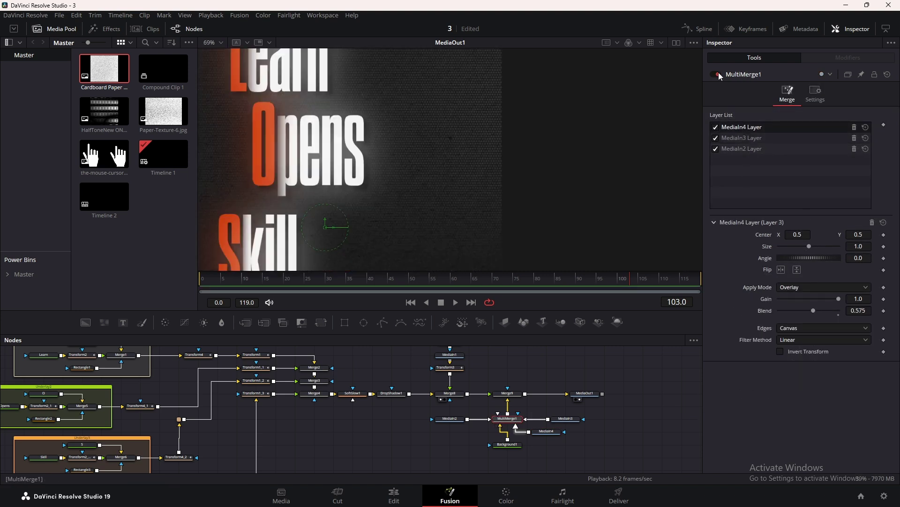
Compare the background with MultiMerge1 disabled and enabled, and view the whole composition.
click(719, 75)
click(719, 74)
click(717, 75)
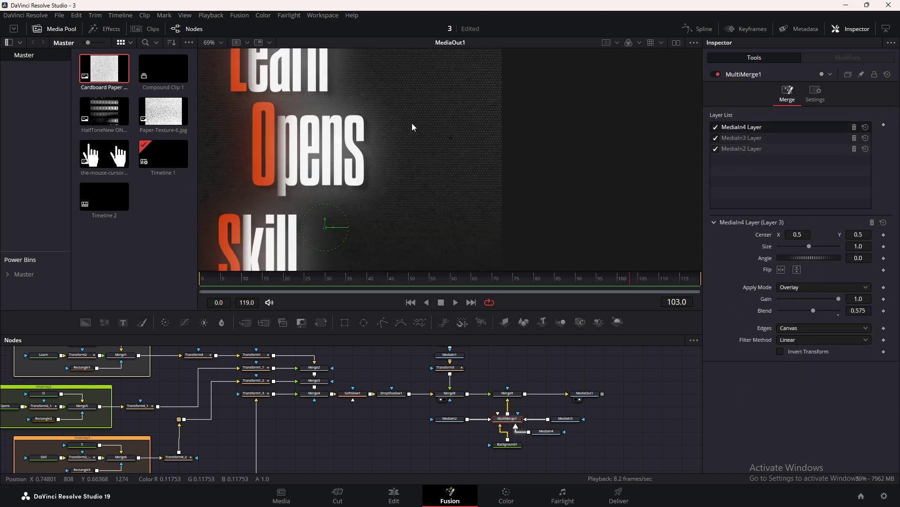
scroll(434, 138, down, 6)
drag(425, 167, 451, 176)
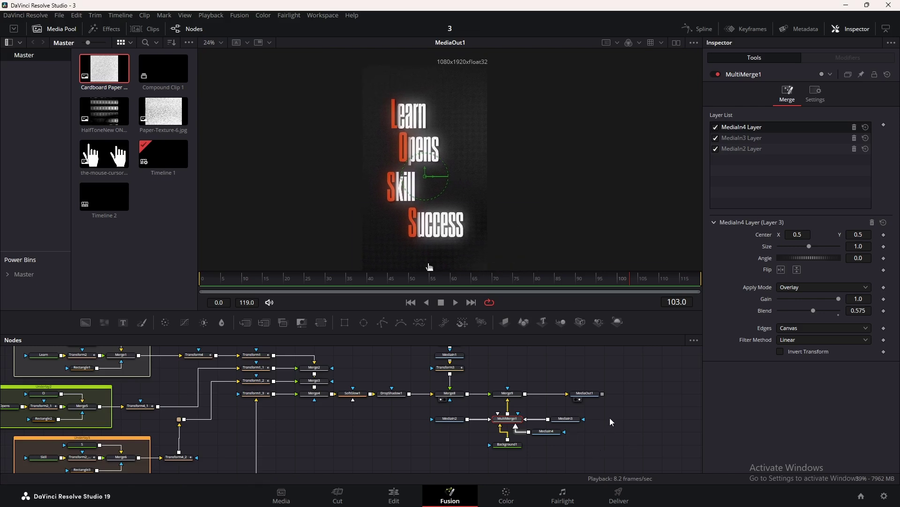
Group the MultiMerge1, Background1 and texture image nodes in an Underlay and rename it bg.
drag(614, 403, 433, 443)
key(shift+space)
text(under)
click(475, 330)
double_click(743, 77)
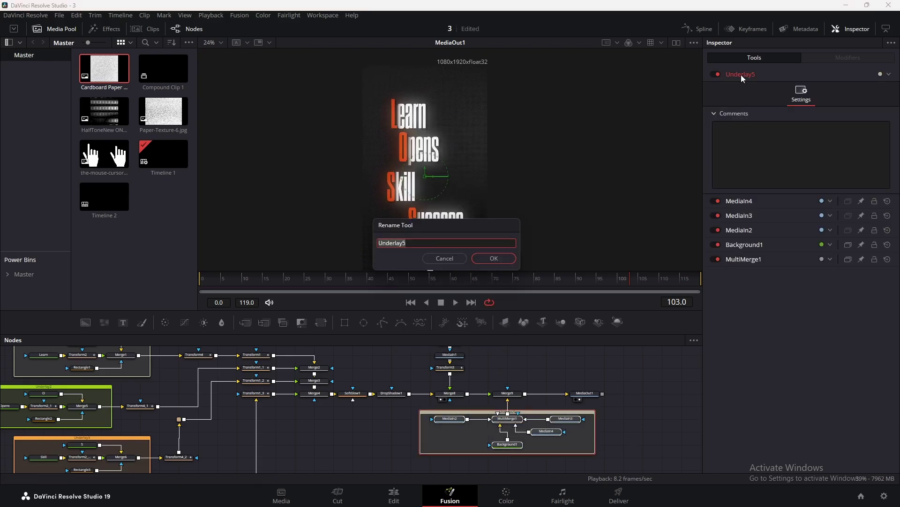
key(Return)
Colour the bg underlay orange and move it slightly lower below Merge9.
click(889, 74)
click(861, 226)
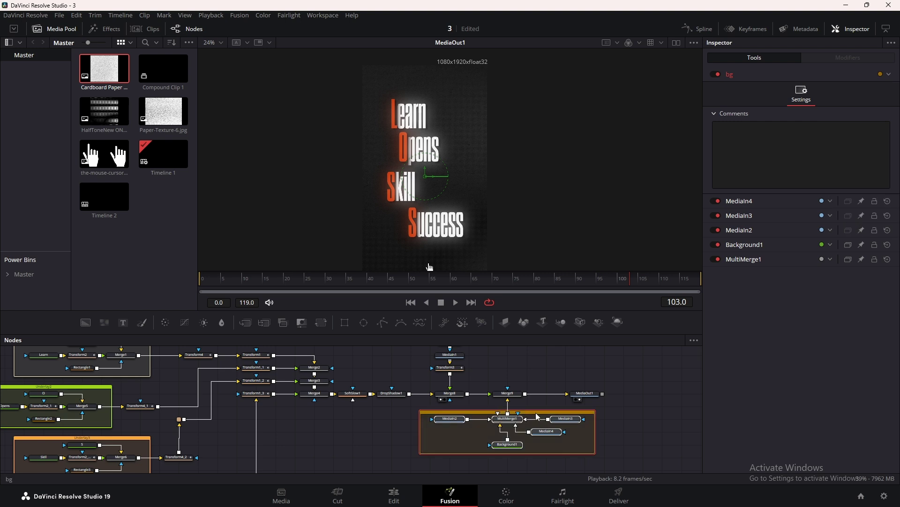
drag(539, 412, 540, 424)
Play the composition briefly, close the Media Pool, and select the first letter's Transform4 node.
click(349, 379)
key(space)
drag(365, 378, 547, 417)
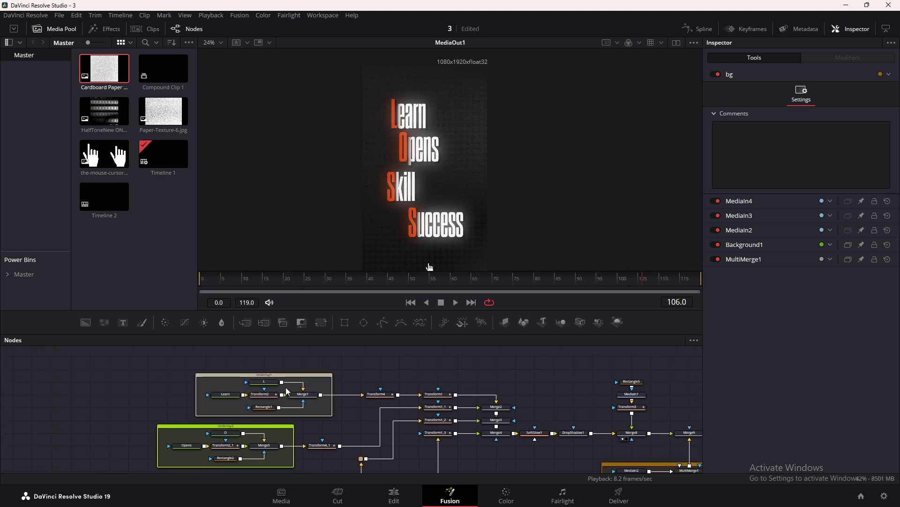
click(264, 381)
click(54, 28)
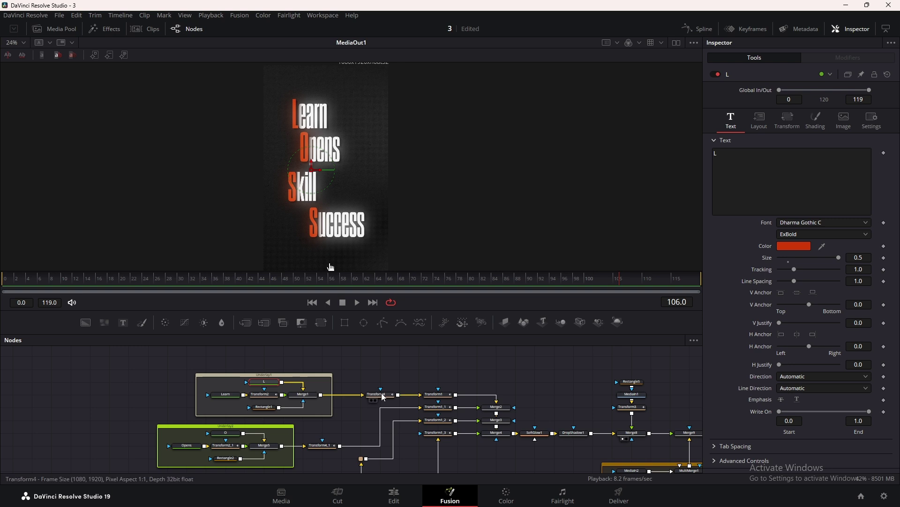
click(376, 394)
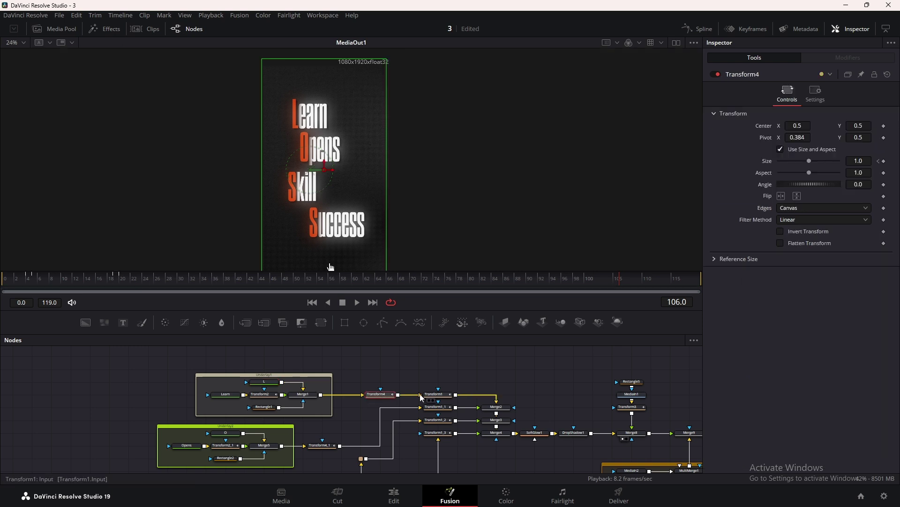
Keyframe the L text's colour at frame 19 and change it to the saved custom green at frame 20.
click(268, 382)
scroll(286, 105, up, 2)
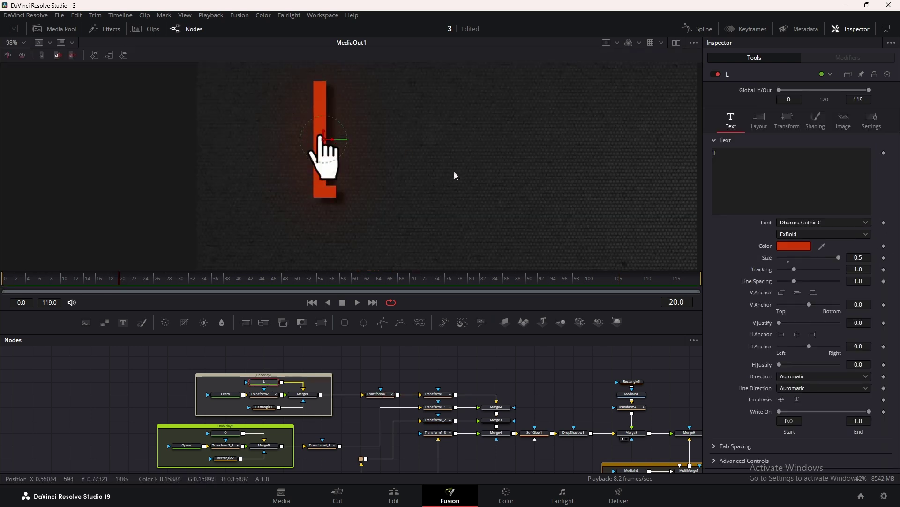
key(Left)
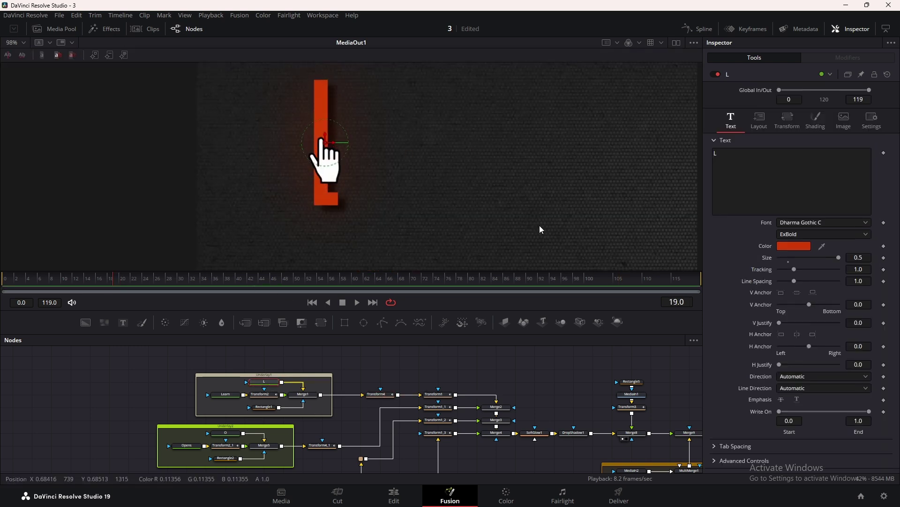
click(884, 247)
key(Right)
click(794, 246)
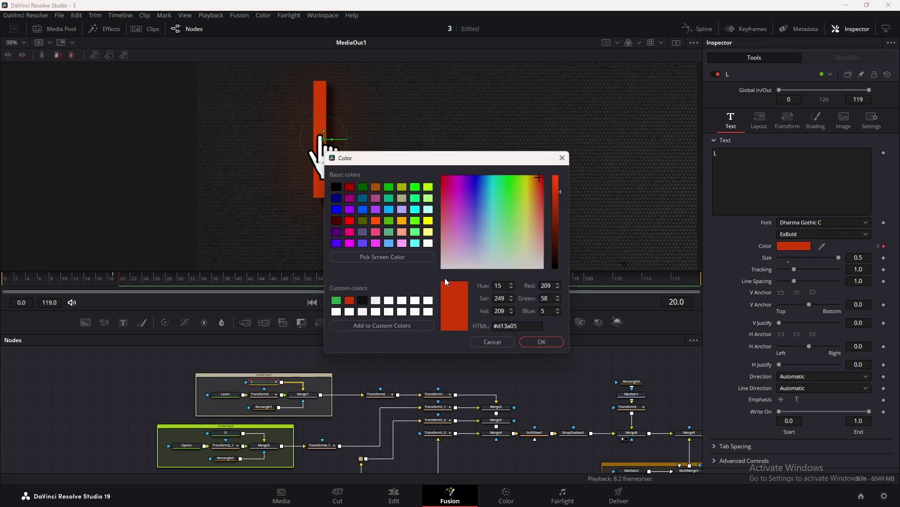
click(337, 301)
click(541, 341)
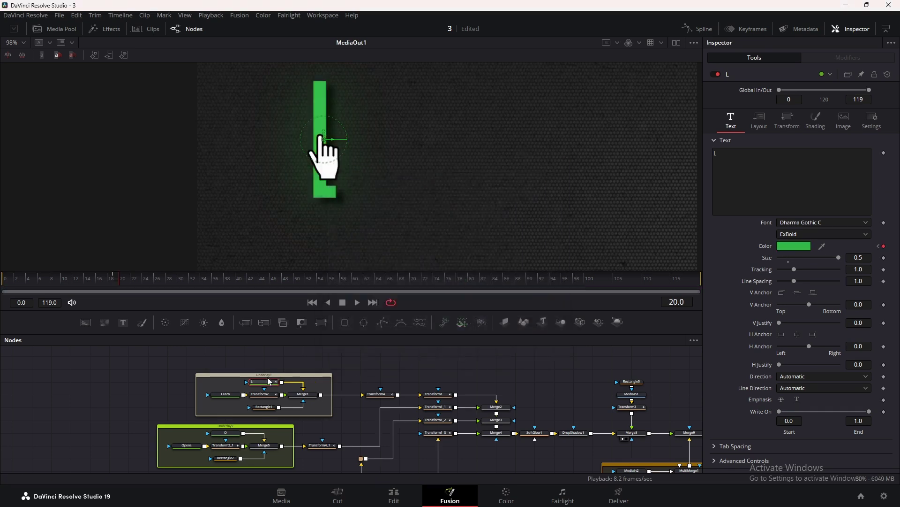
Keyframe the O text's colour at frame 39 and change it to the saved custom green at frame 40.
click(225, 437)
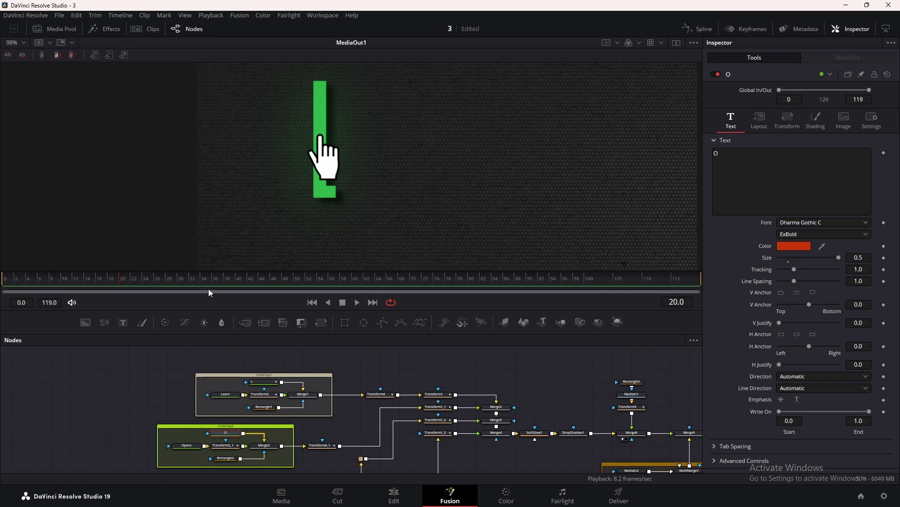
drag(240, 280, 234, 277)
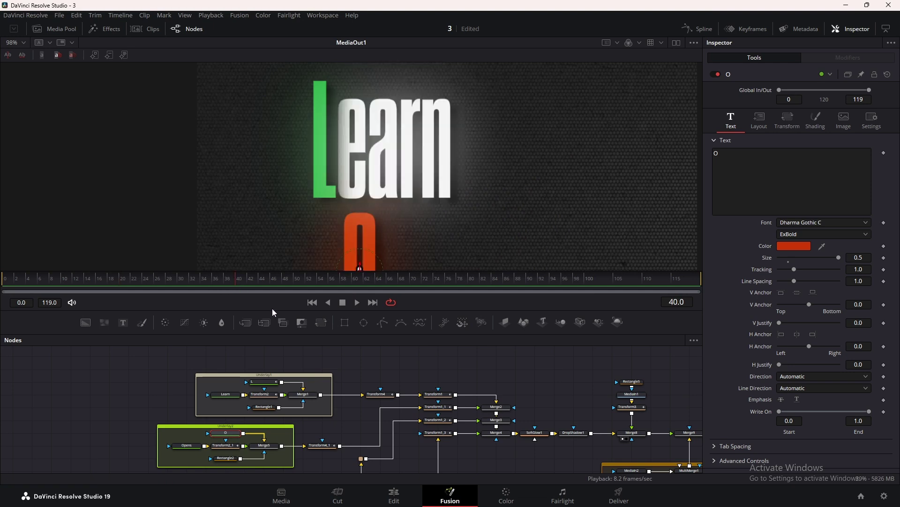
click(885, 246)
key(Right)
click(785, 246)
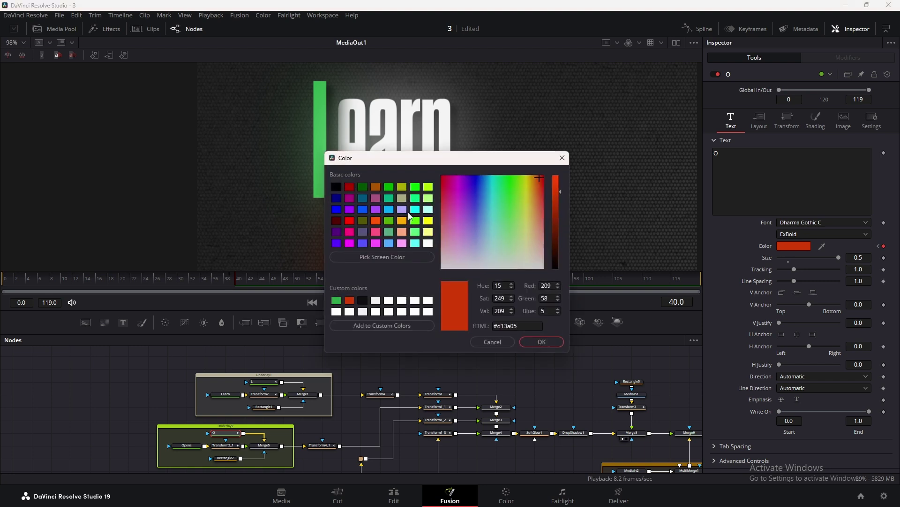
click(336, 300)
click(542, 342)
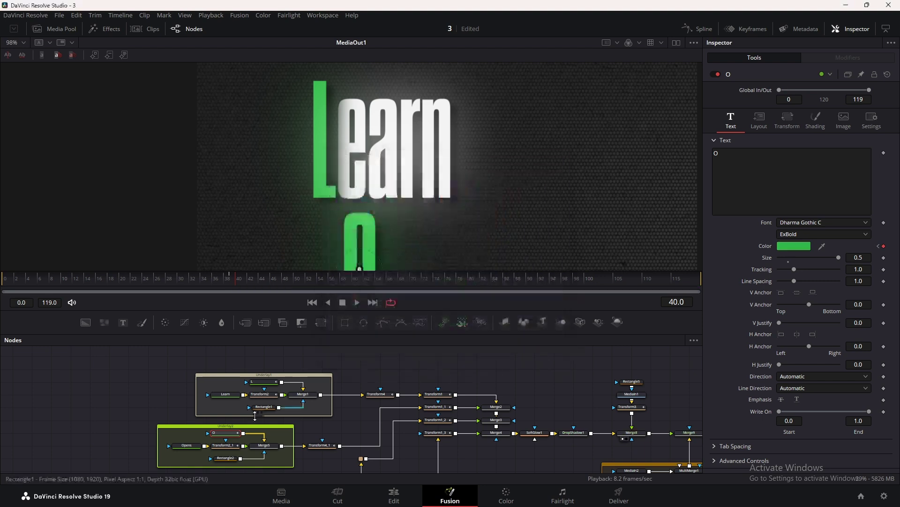
Keyframe the colour of Skill's S text at frame 59 and change it to the saved custom green at frame 60.
scroll(233, 419, down, 2)
click(263, 427)
drag(288, 276, 355, 280)
click(884, 246)
key(Left)
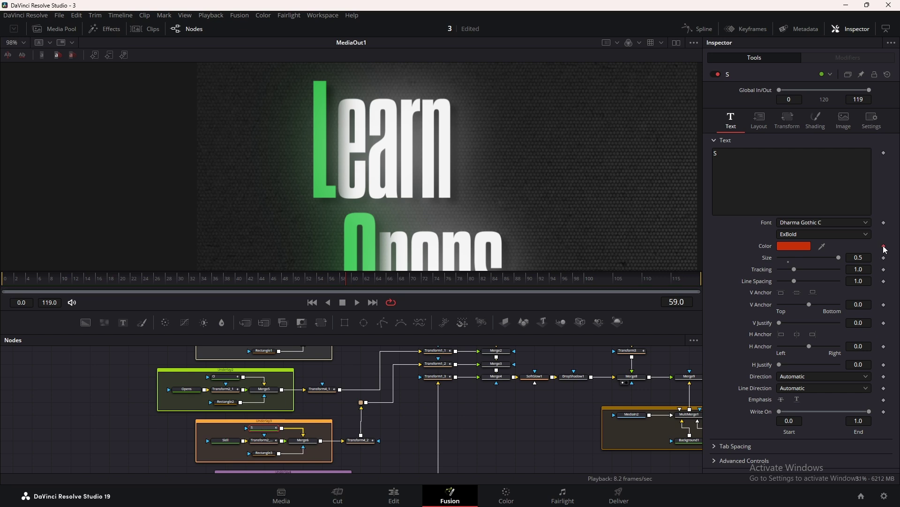
key(Right)
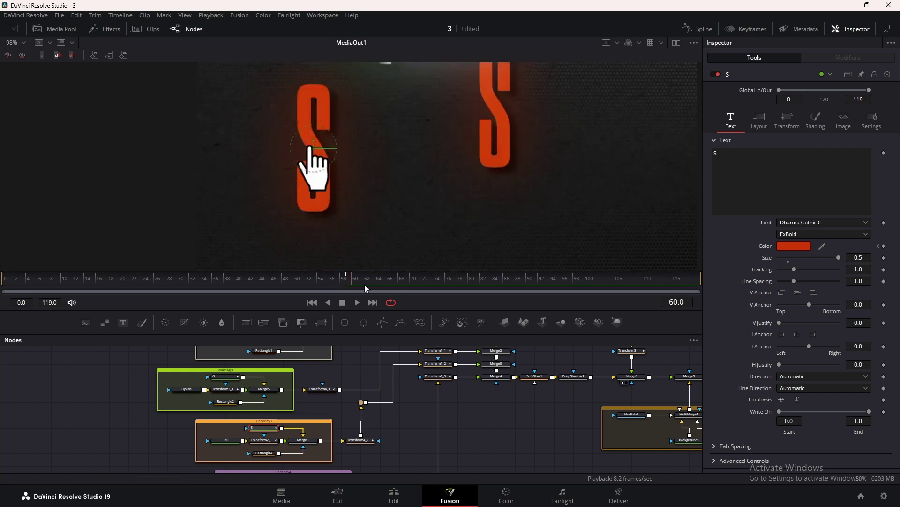
click(782, 249)
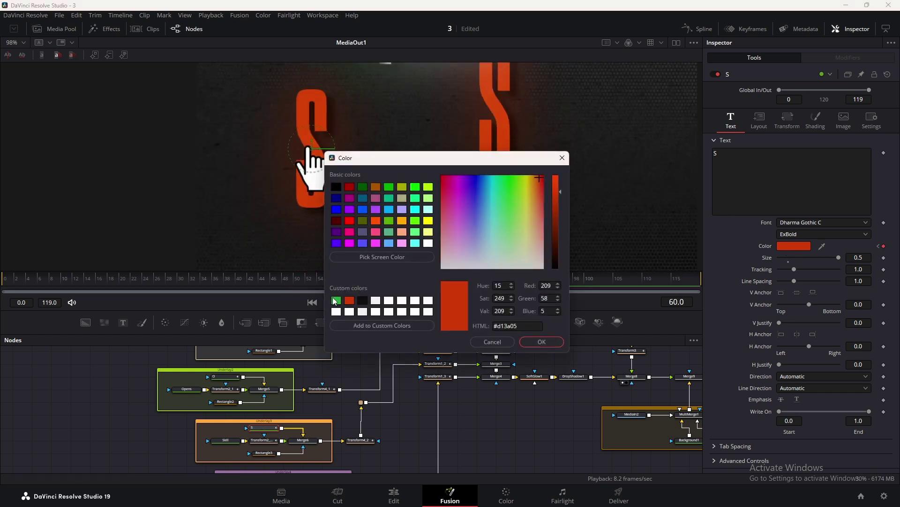
click(336, 300)
click(528, 344)
Keyframe the SS text's colour at frame 79 and change it to the saved custom green at frame 80.
click(469, 280)
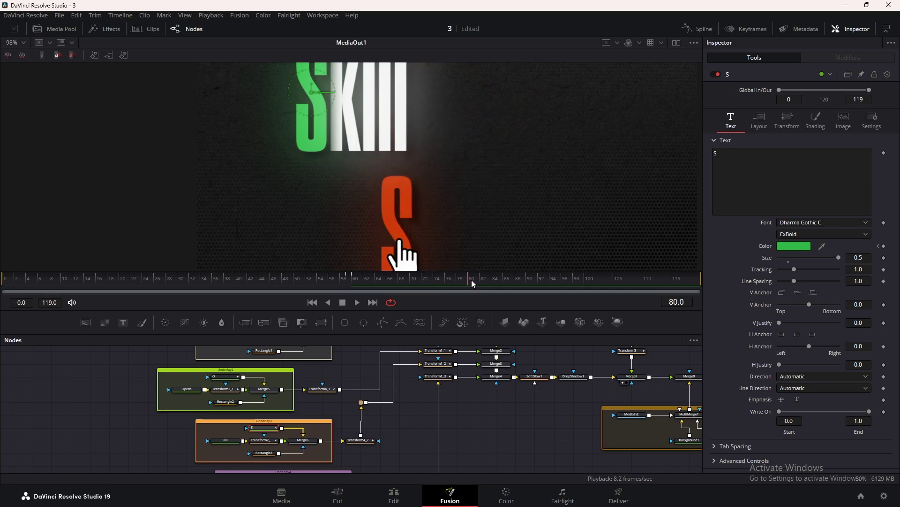
scroll(231, 462, down, 3)
click(283, 422)
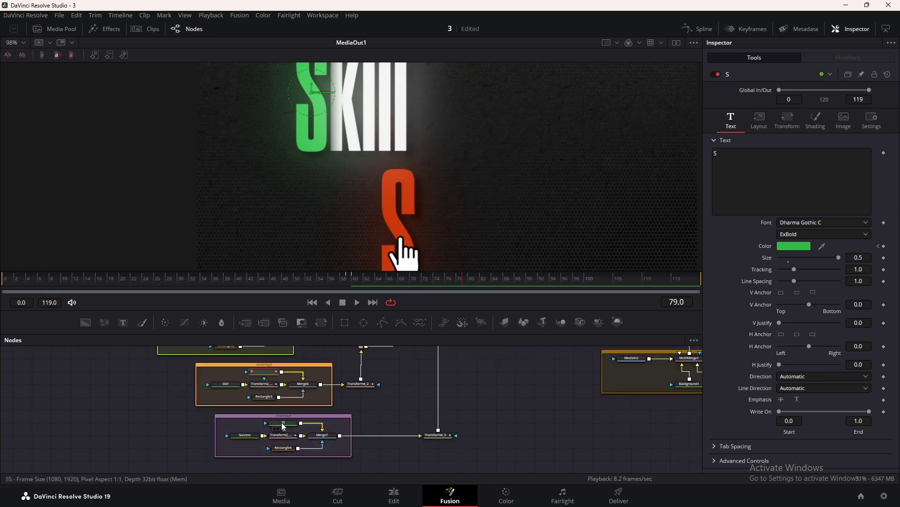
click(885, 246)
key(Right)
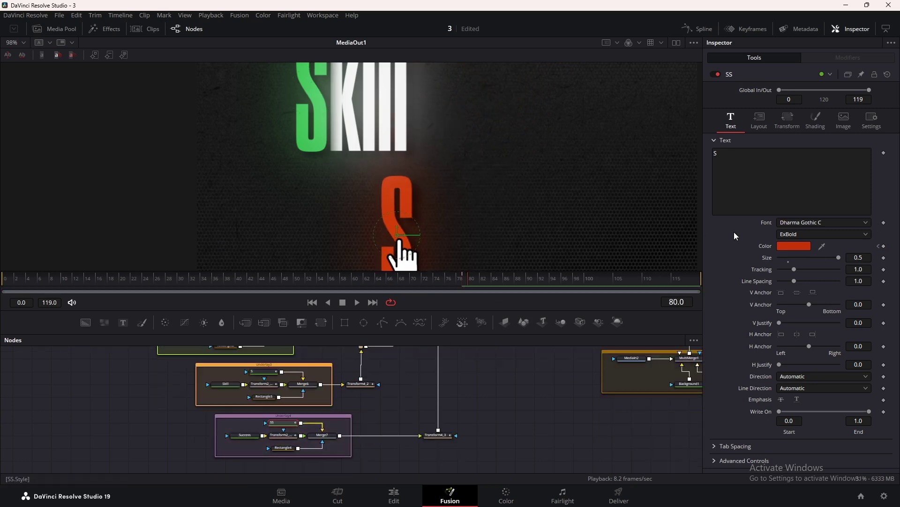
click(785, 248)
click(336, 301)
click(541, 342)
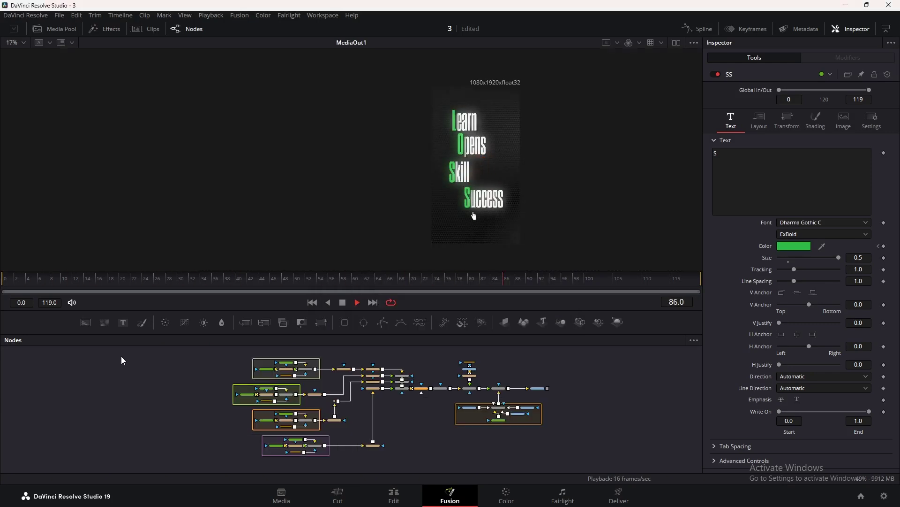
Play the recoloured animation, return to the Edit page, and convert the Fusion Composition into a compound clip.
key(space)
click(401, 494)
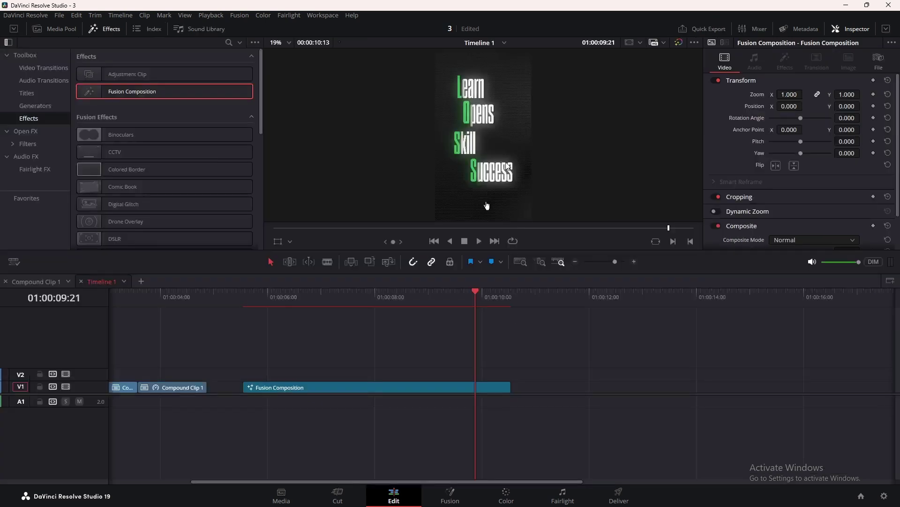
right_click(307, 391)
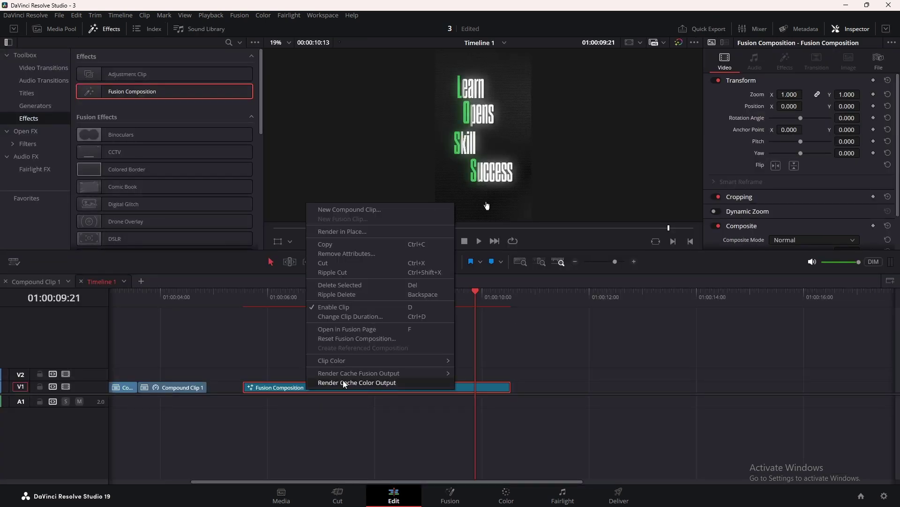
click(347, 212)
click(512, 275)
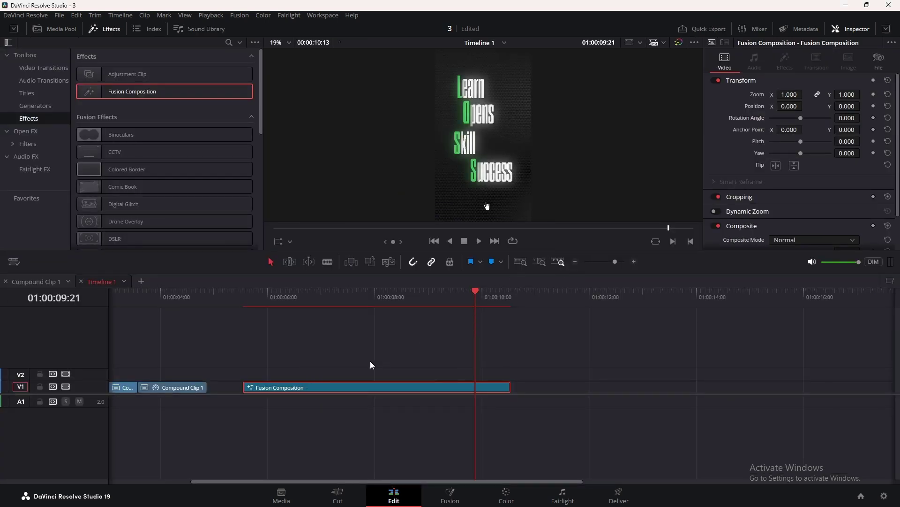
Duplicate the new compound clip onto V2 and reverse the copy with its speed set to -300%.
drag(342, 389, 340, 375)
key(r)
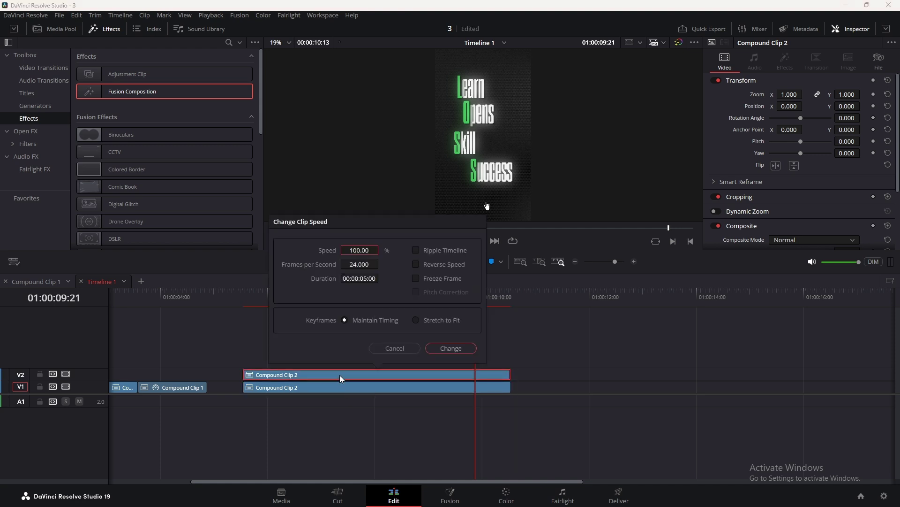
click(416, 264)
text(-300)
key(Return)
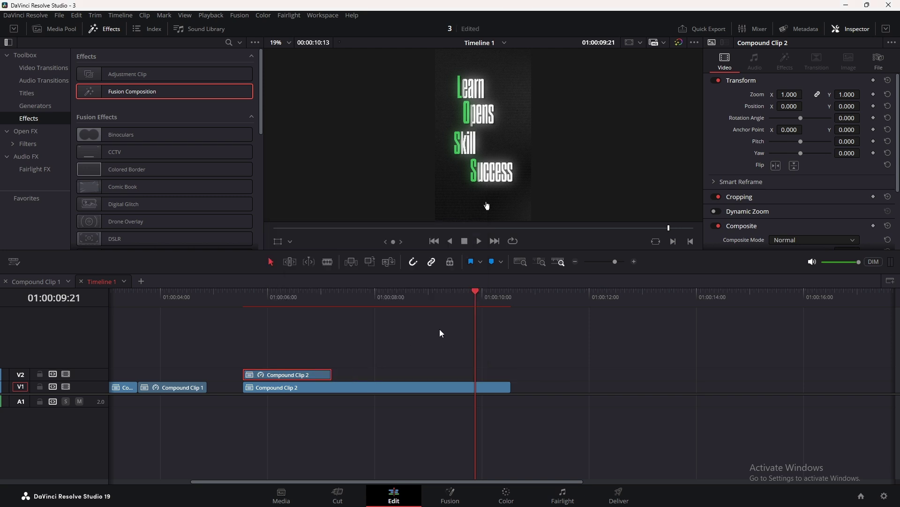
Place the reversed copy on V1 directly after the original compound clip and play the sequence from its start.
drag(298, 375, 556, 387)
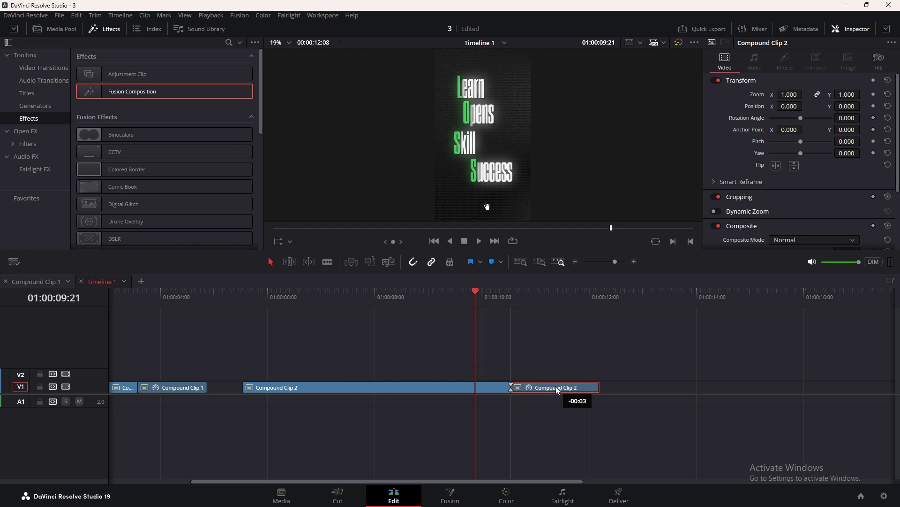
click(542, 361)
click(251, 293)
key(space)
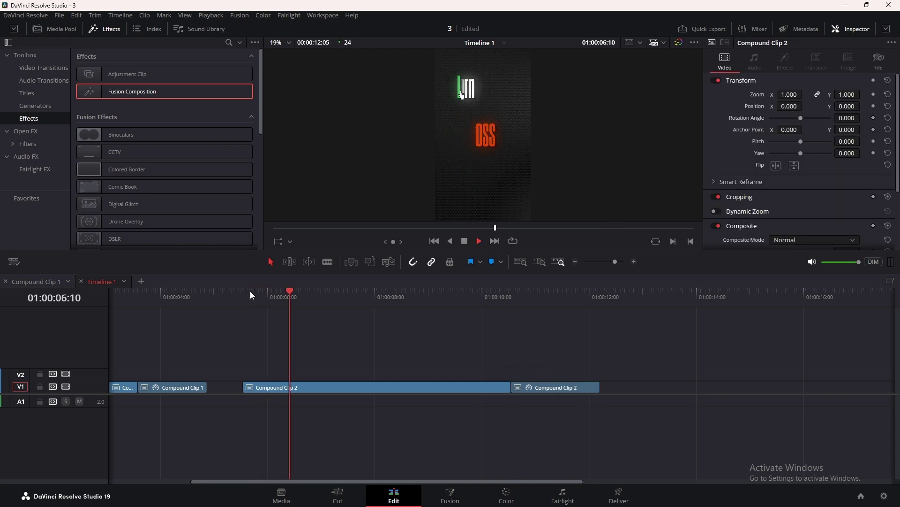